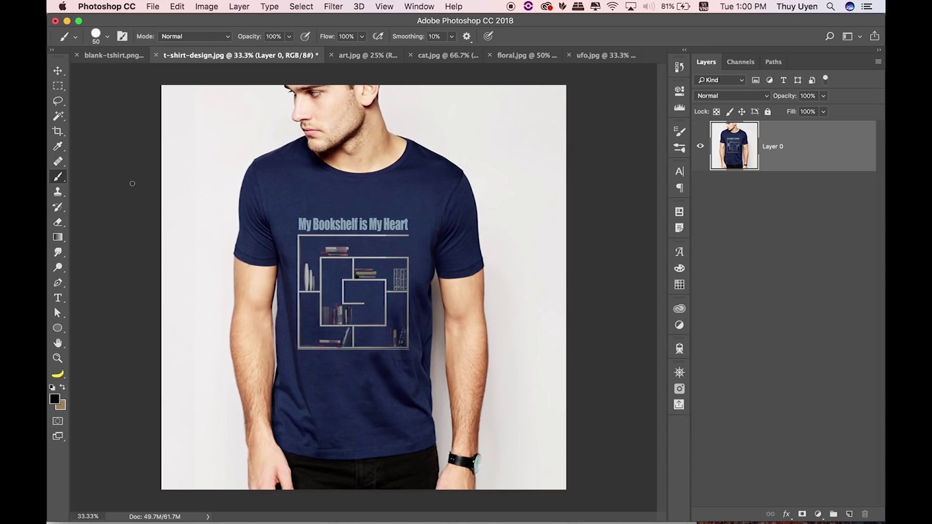
- Switch between the open document tabs and settle on blank-tshirt.png
left_click(135, 56)
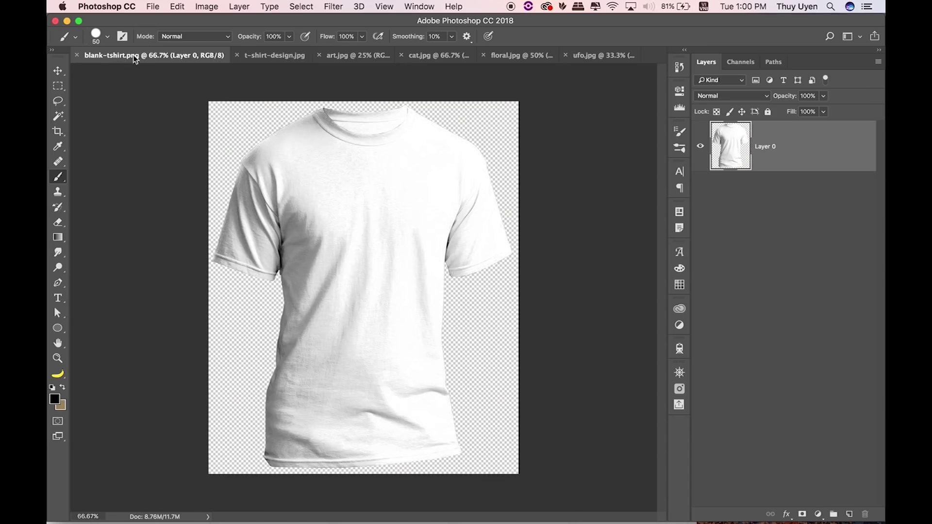
left_click(270, 58)
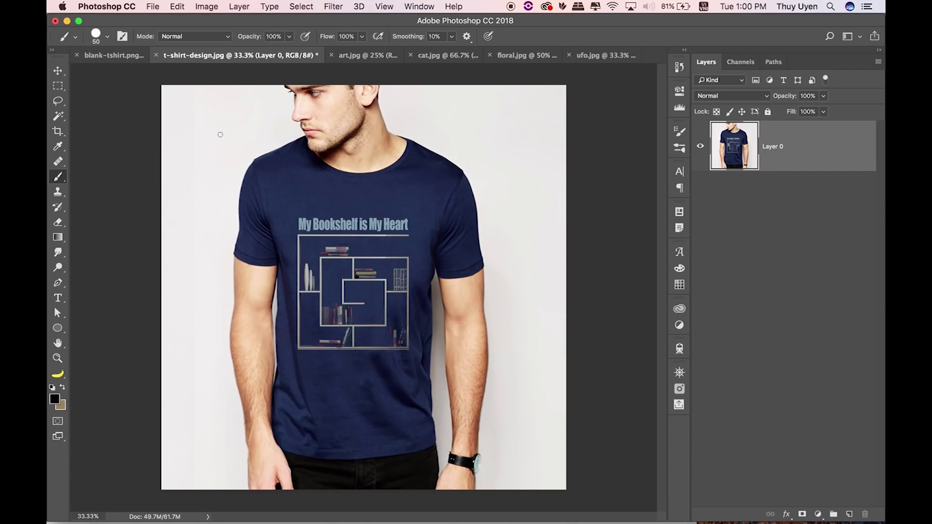
left_click(114, 56)
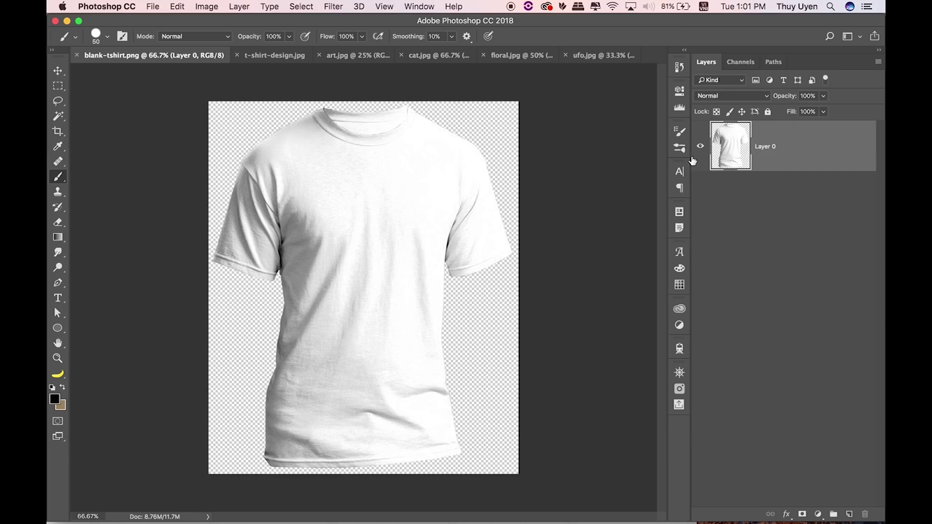
left_click(681, 91)
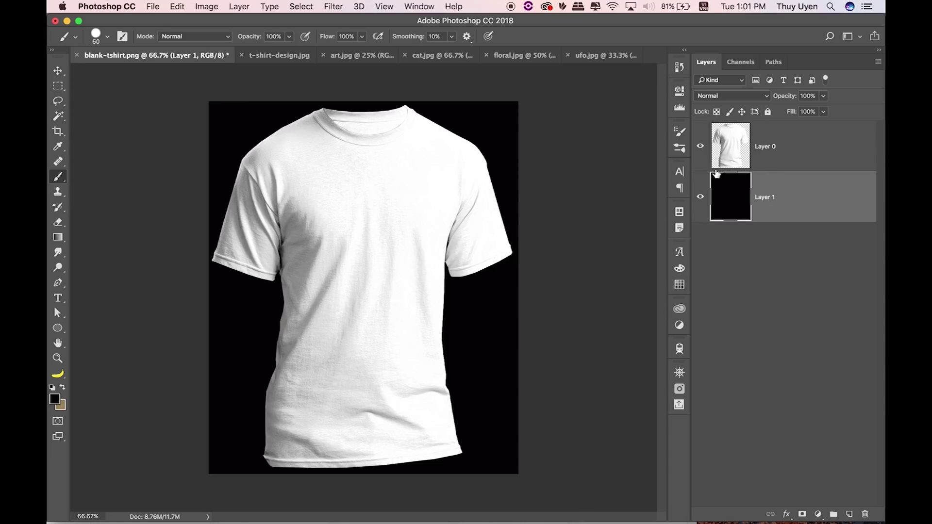
- Check the black backdrop under the shirt, reselect the T-shirt layer, and bring up cat.jpg
left_click(700, 146)
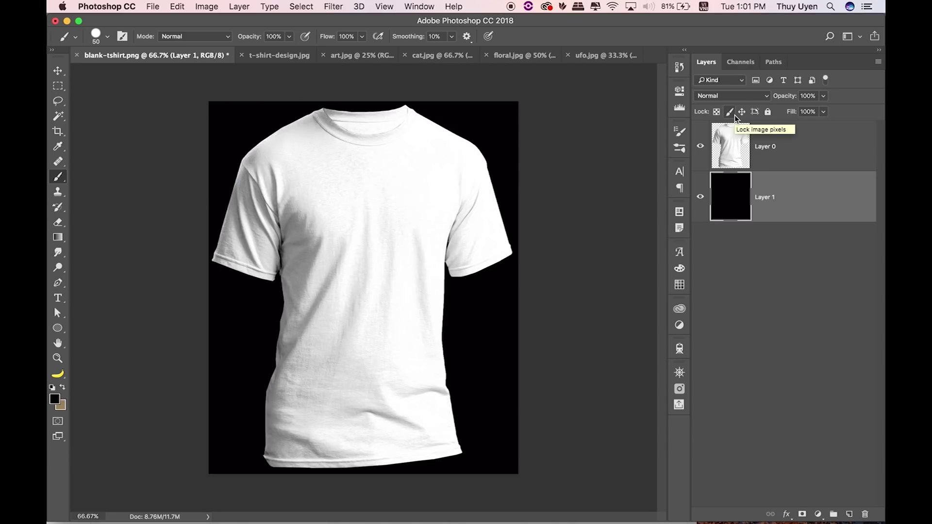
left_click(786, 158)
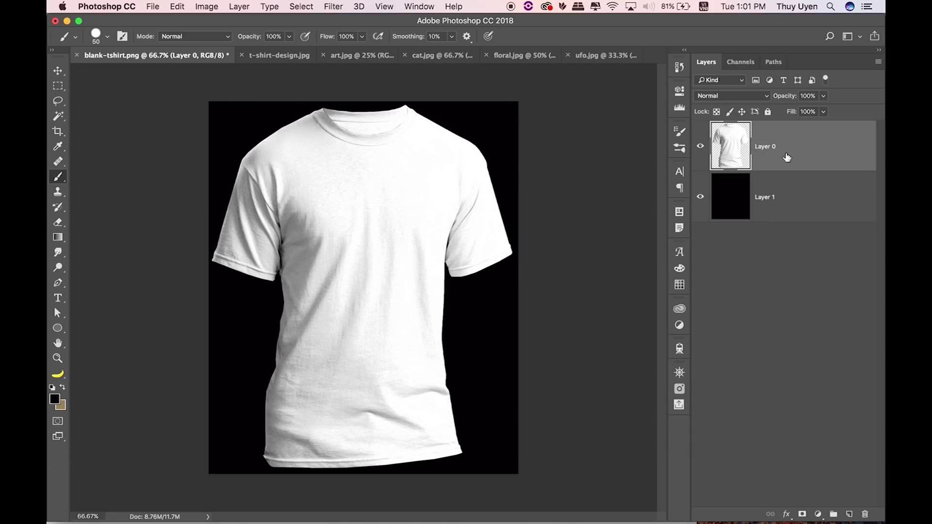
left_click(436, 57)
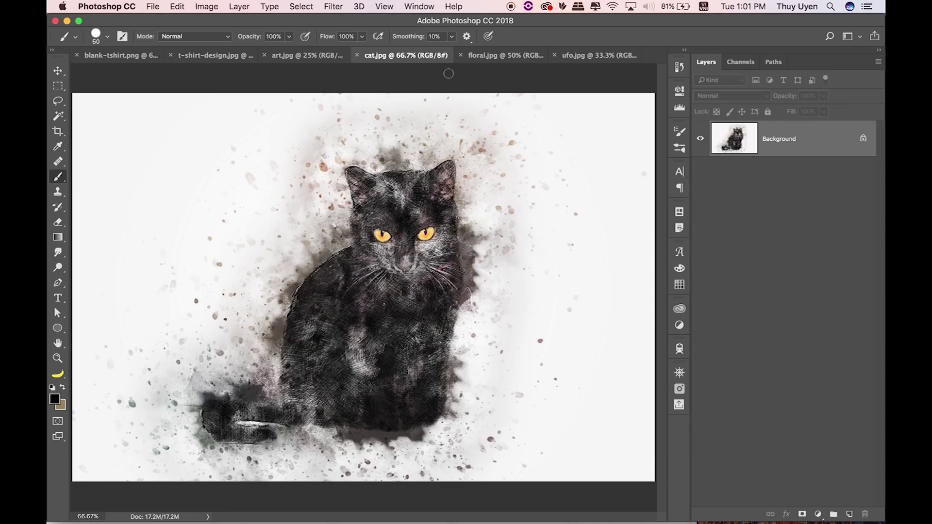
- Select all of cat.jpg and drag it into blank-tshirt.png as a new layer
key("v")
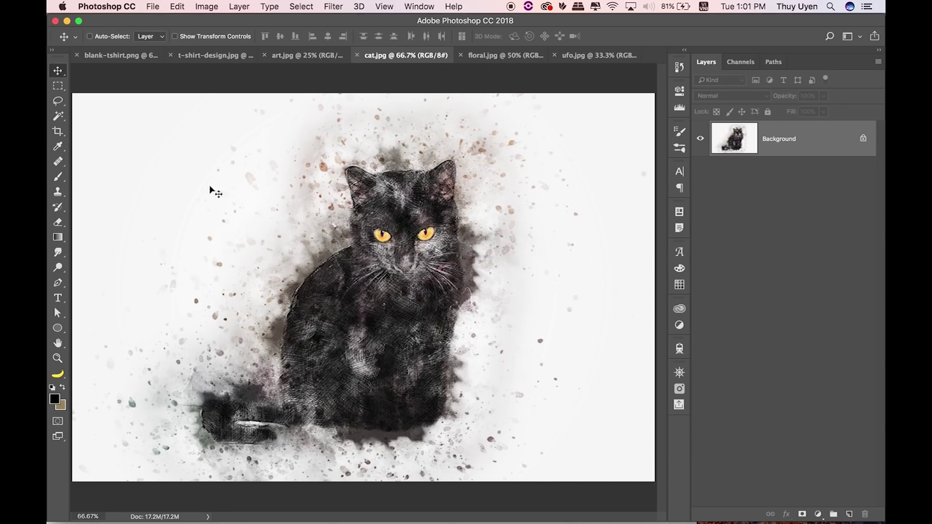
left_click(129, 53)
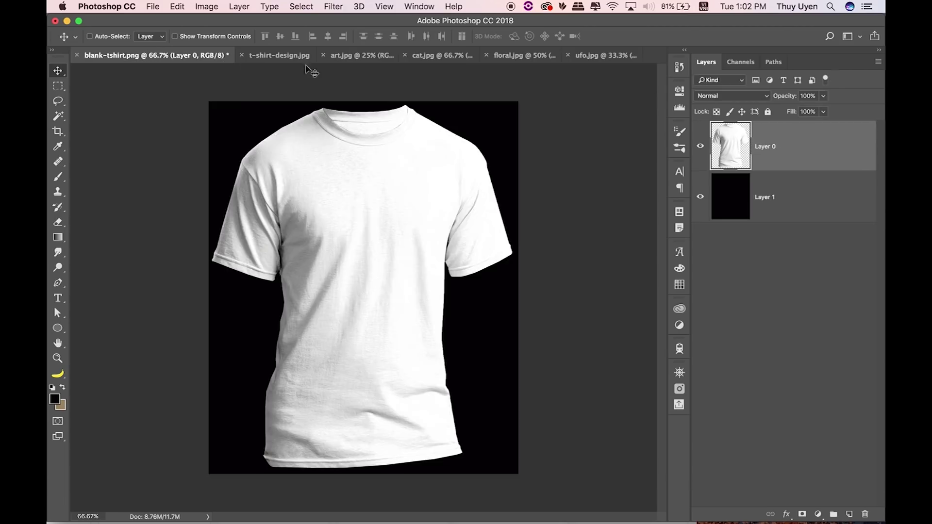
left_click(432, 54)
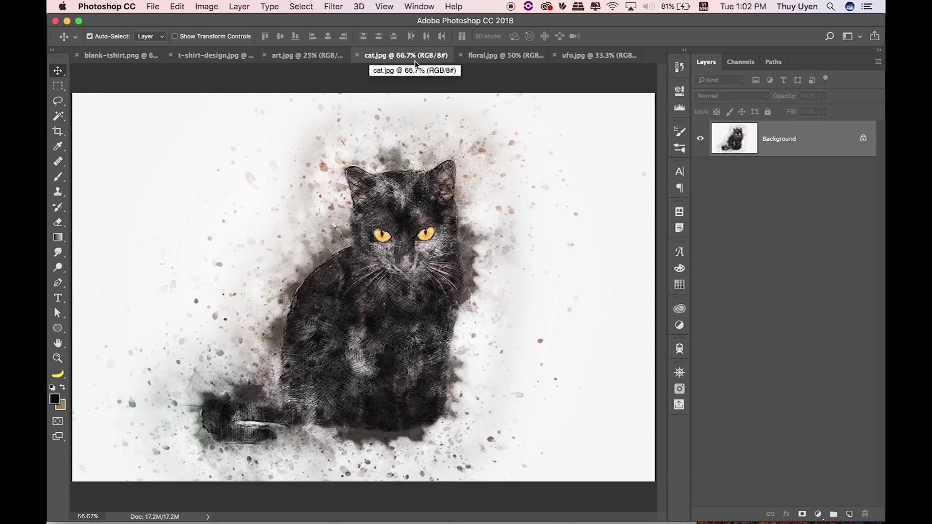
key("ctrl+a")
left_click_drag(359, 176, 123, 58)
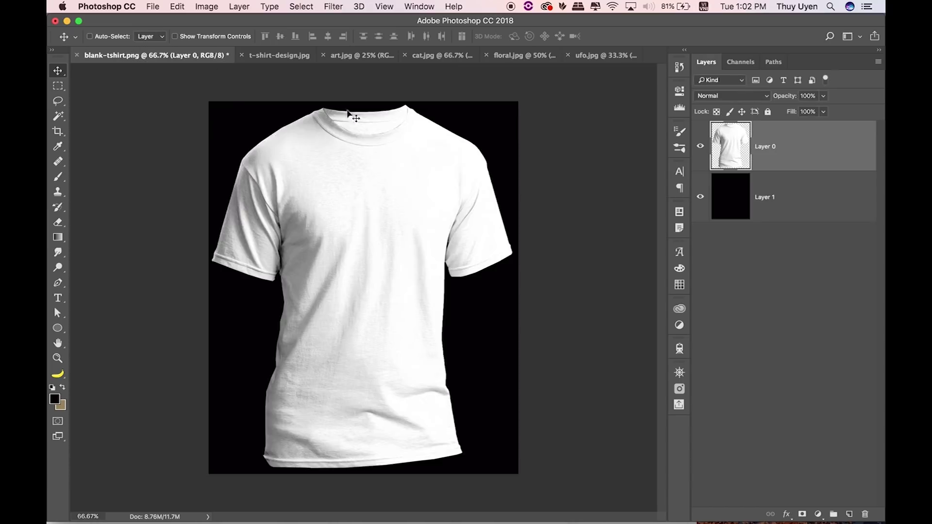
left_click_drag(123, 57, 562, 182)
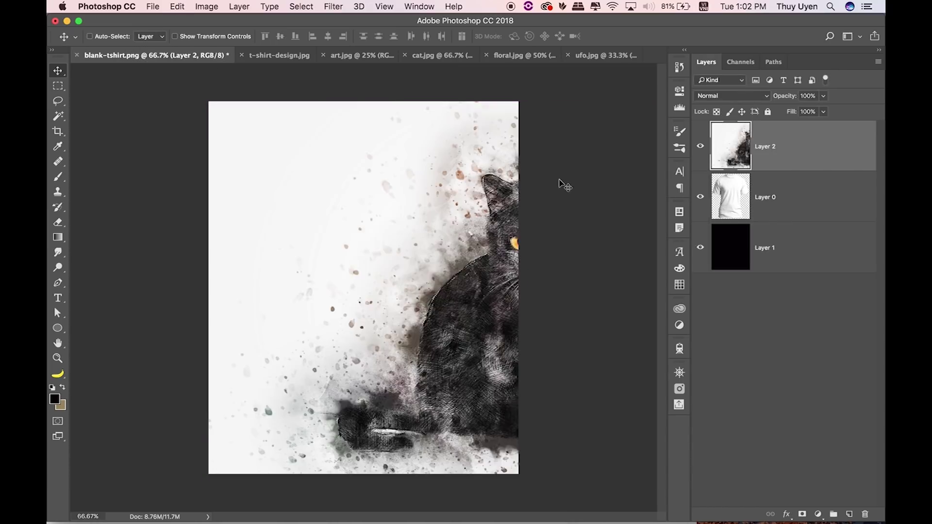
- Free Transform the cat layer smaller over the shirt, then set it to 50% opacity
key("super+t")
key("super+minus")
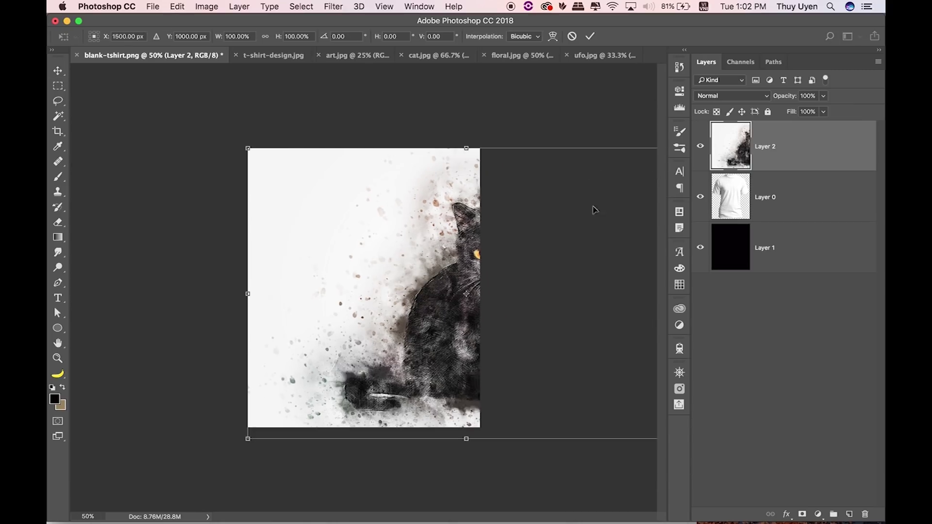
left_click_drag(248, 149, 270, 168)
left_click_drag(413, 211, 319, 206)
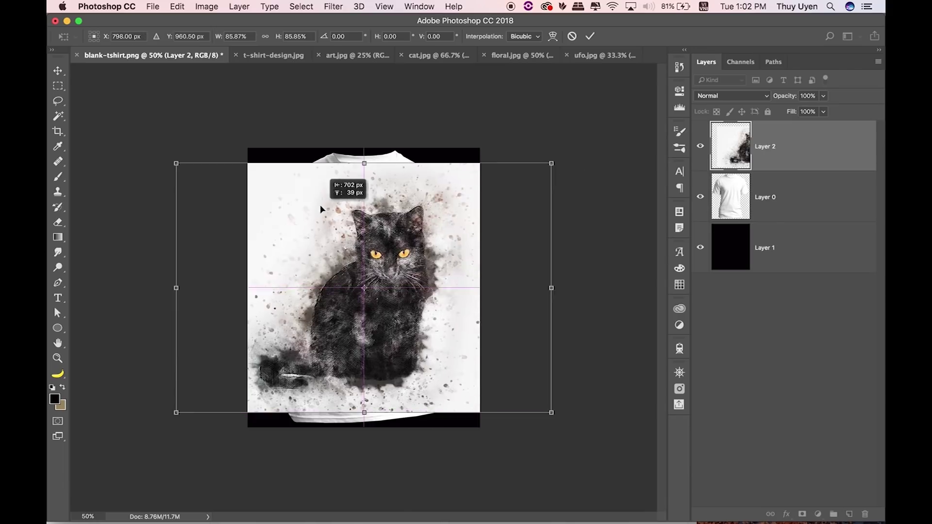
left_click_drag(552, 162, 481, 210)
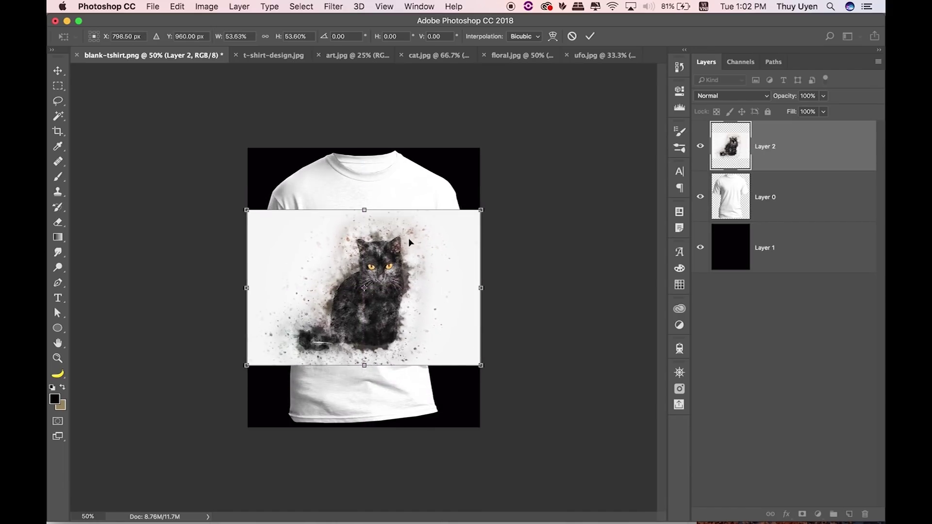
left_click_drag(404, 252, 407, 250)
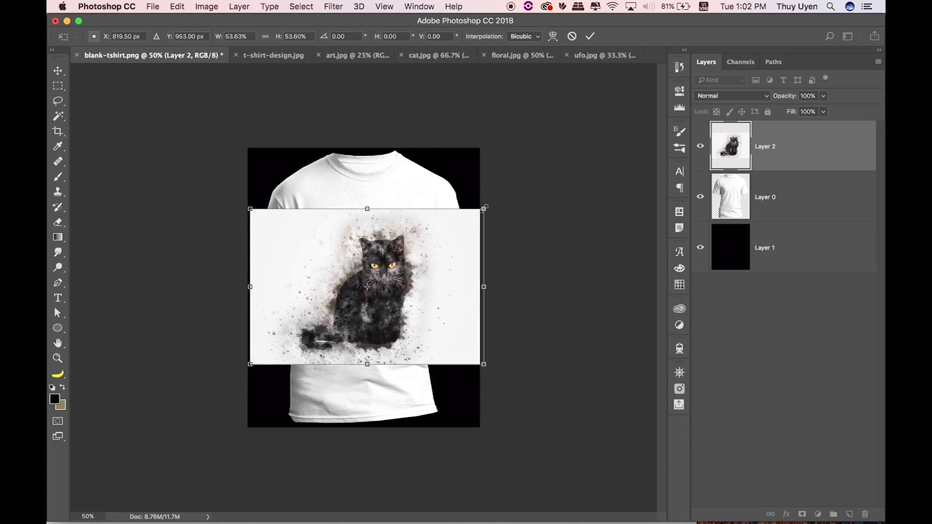
key("Return")
key("5")
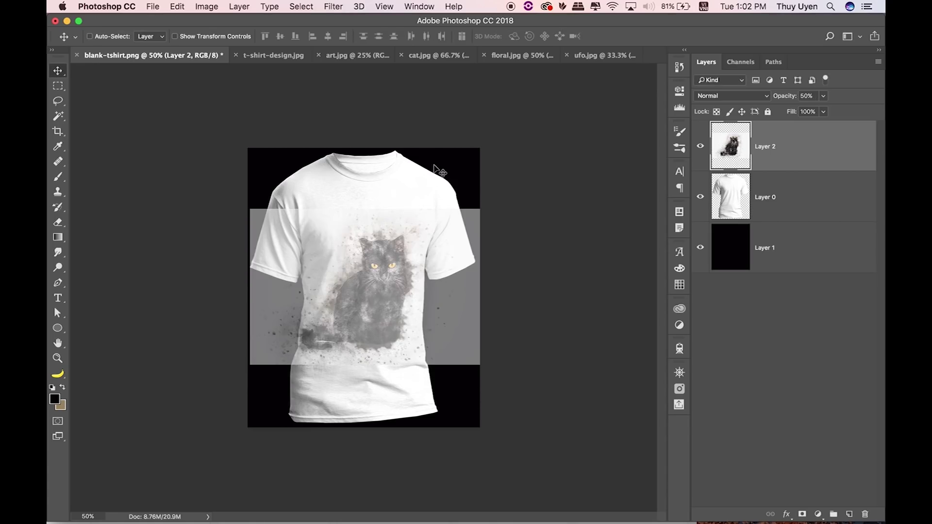
left_click_drag(457, 255, 488, 252)
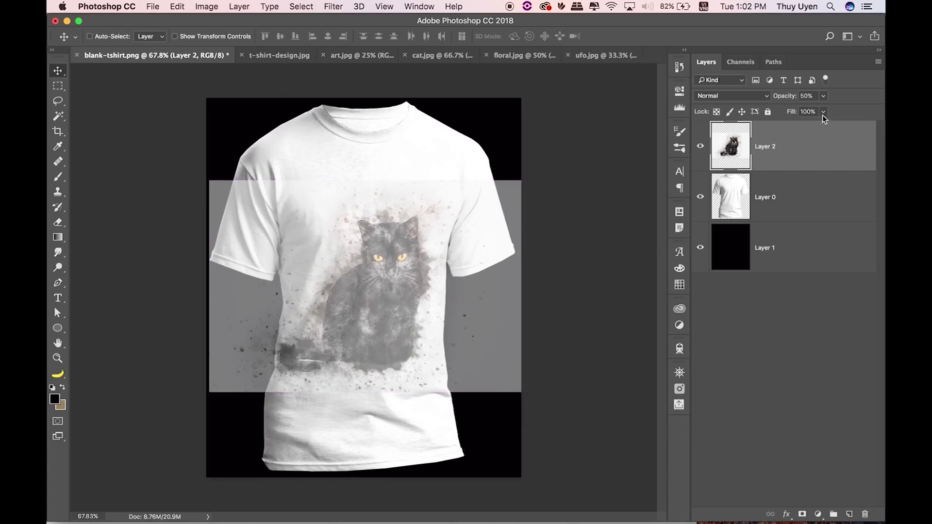
- Rescale the cat onto the shirt's chest and restore its opacity to 100%
key("ctrl+t")
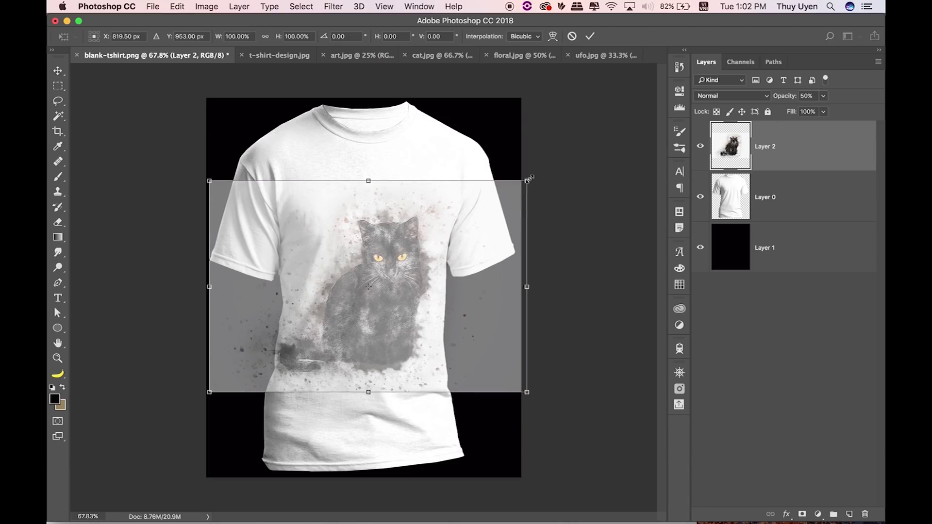
left_click_drag(527, 180, 499, 199)
mouse_move(435, 227)
left_mouse_down()
mouse_move(437, 207)
mouse_move(395, 209)
left_mouse_up()
key("Return")
key("0")
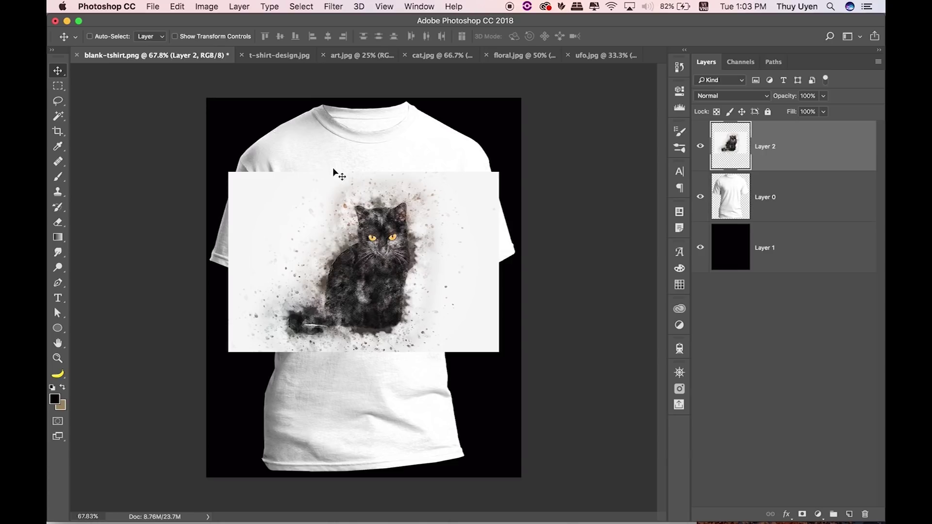
key("m")
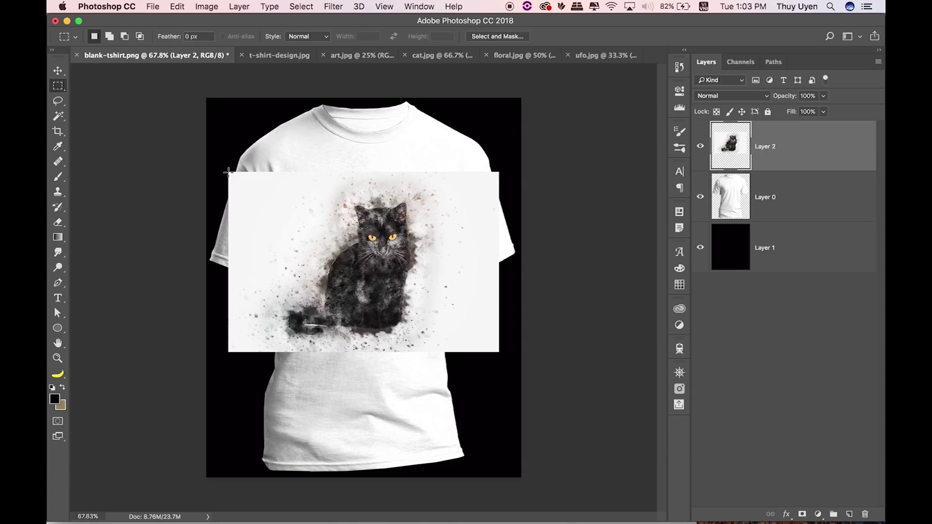
- Select the empty strip above the painting and fill it with Content-Aware Fill
left_click_drag(229, 169, 500, 98)
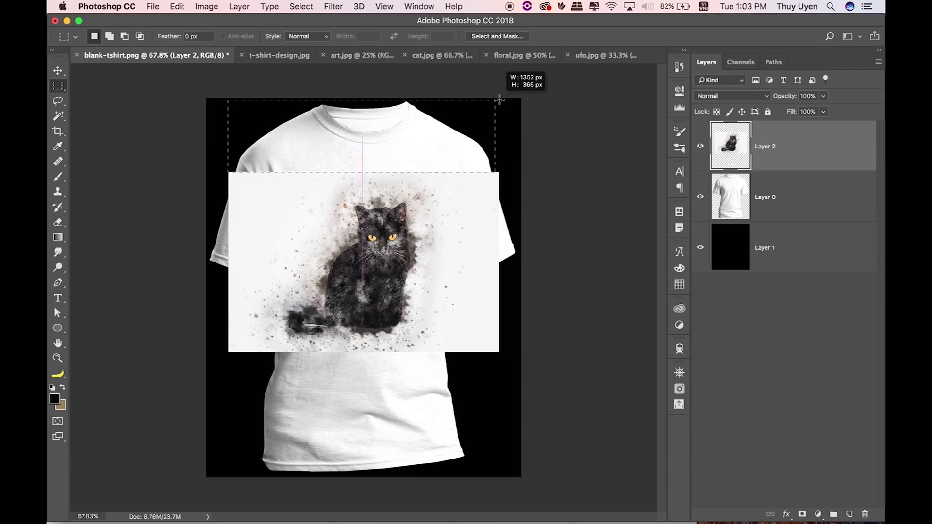
left_click_drag(501, 98, 499, 98)
left_click_drag(316, 169, 416, 183)
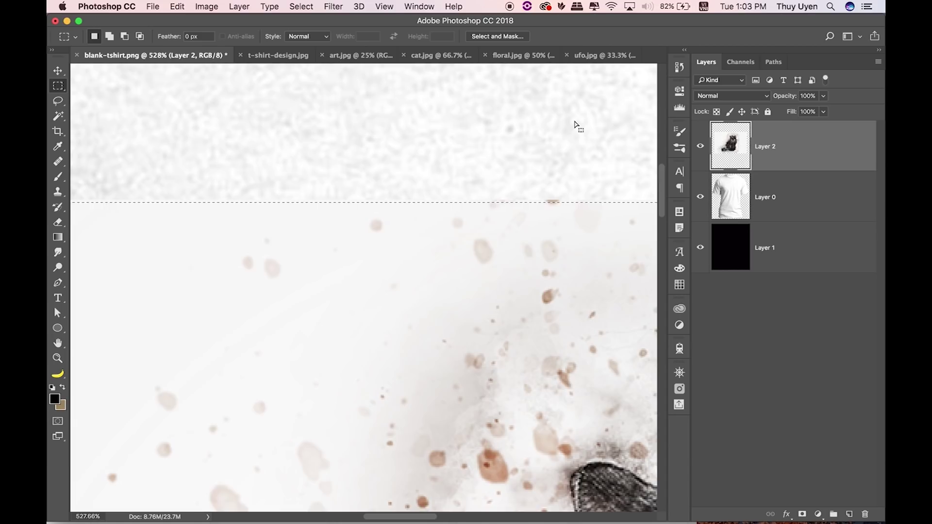
key("super+minus")
key("super+0")
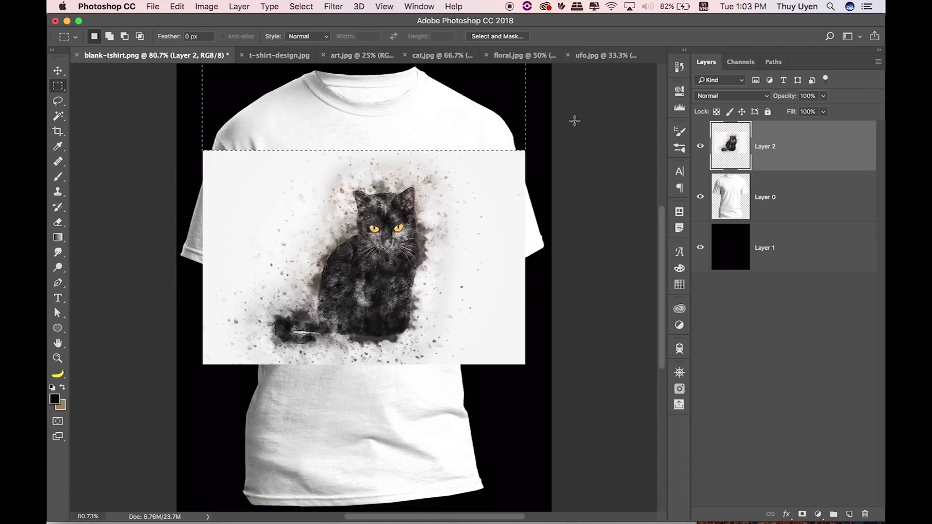
left_click(183, 5)
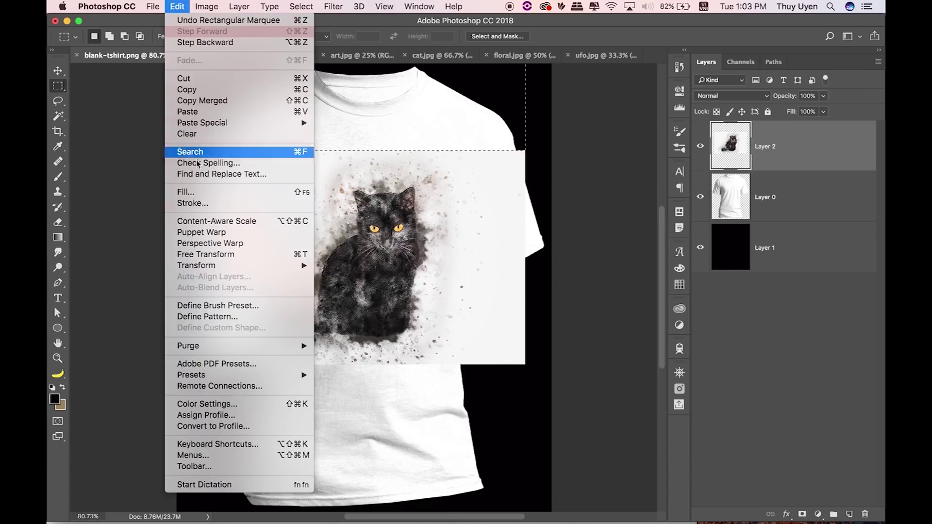
left_click(290, 192)
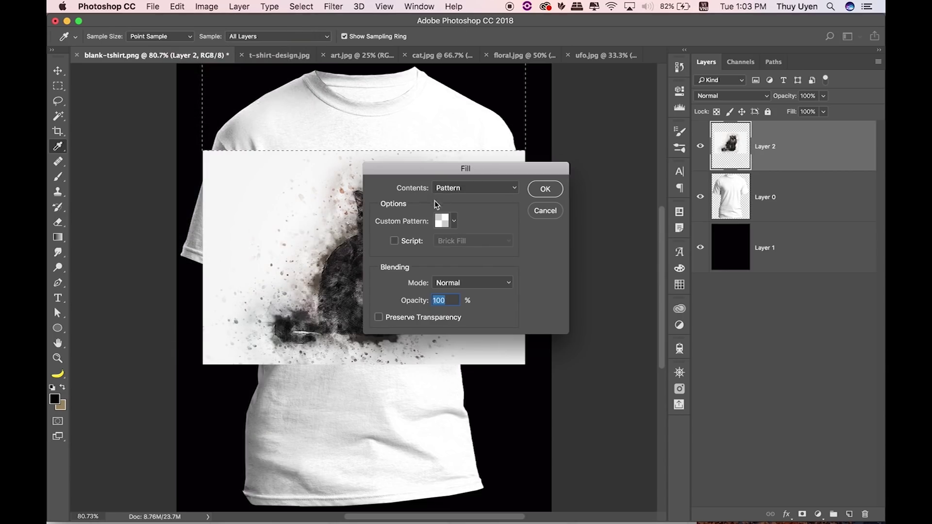
left_click(468, 187)
left_click(471, 178)
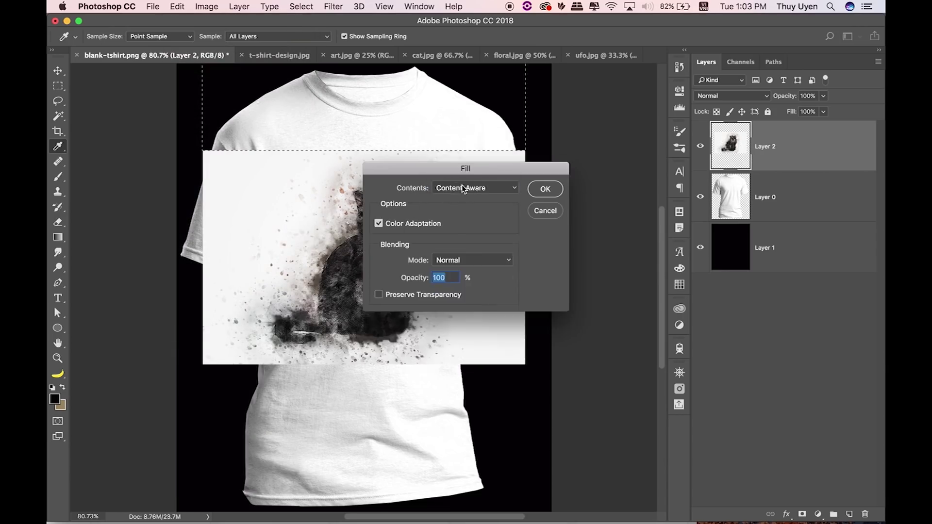
left_click(545, 188)
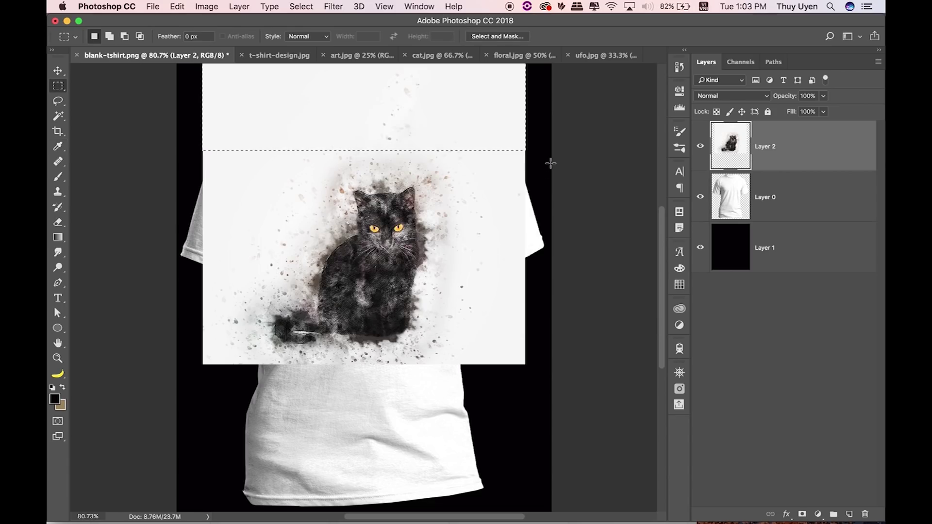
left_click(467, 136)
- Select the empty right, bottom and left strips and Content-Aware Fill them too
key("super+minus")
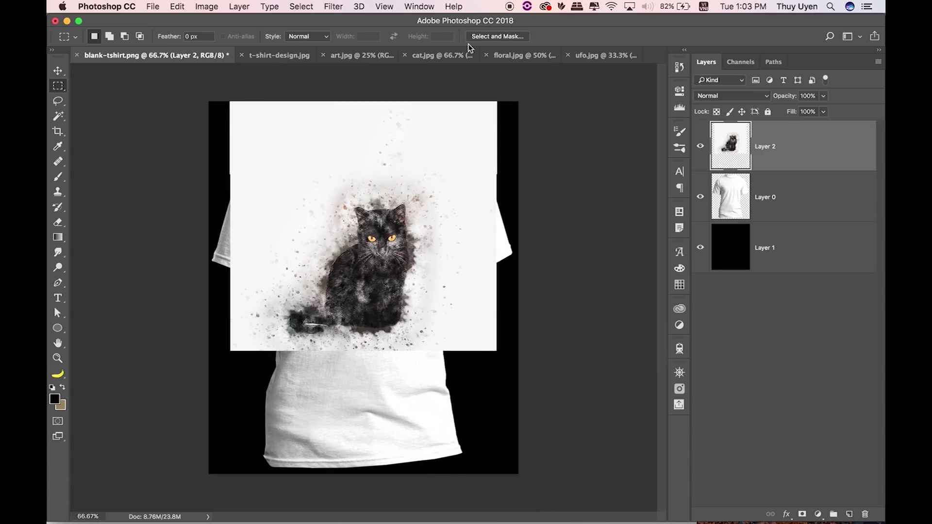
left_click_drag(519, 98, 492, 440)
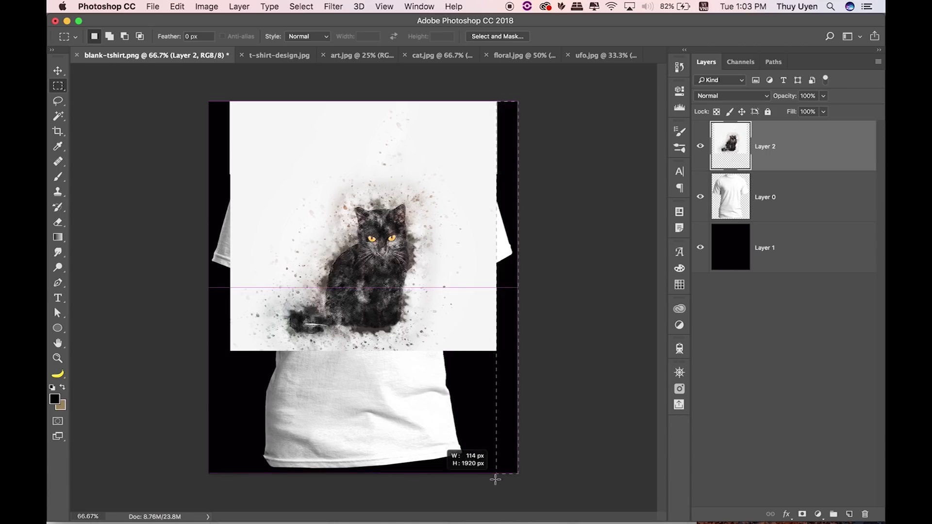
left_click_drag(492, 440, 495, 482)
left_click_drag(199, 478, 544, 349)
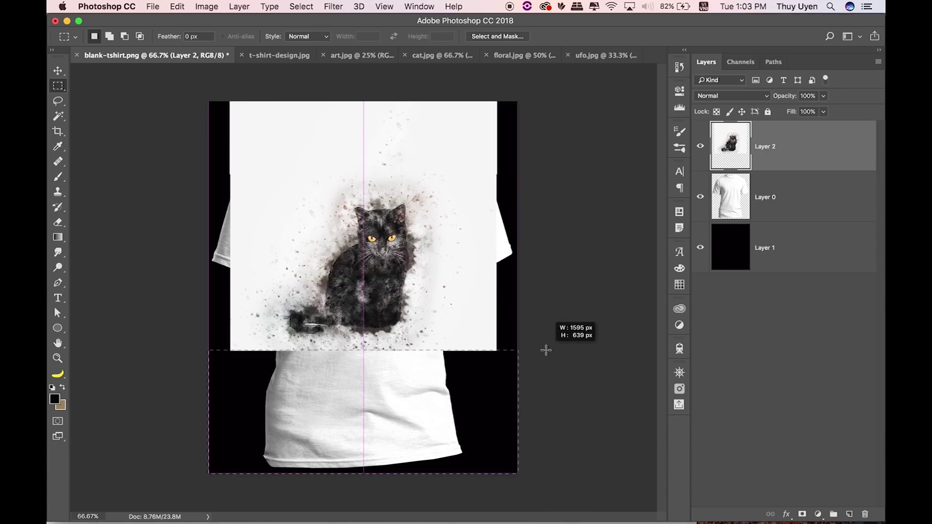
left_click_drag(517, 101, 495, 476)
left_click_drag(209, 102, 230, 359)
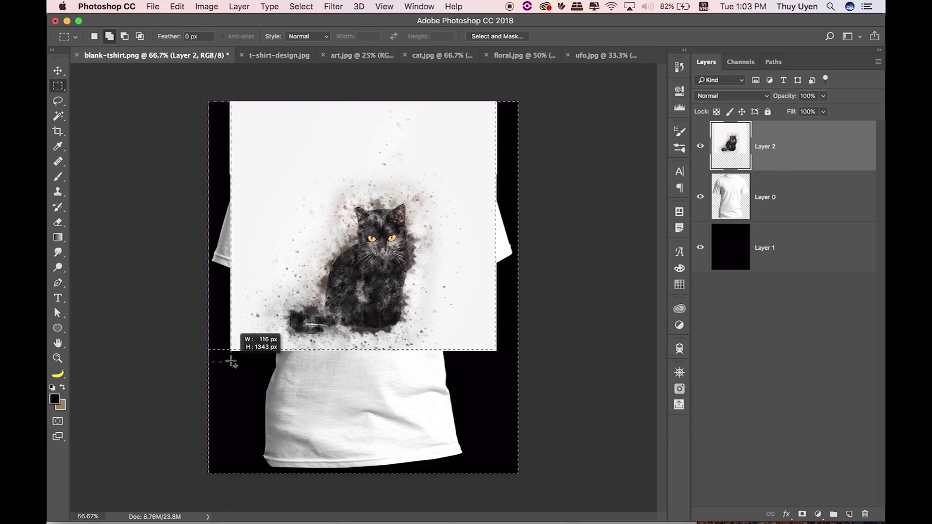
key("shift+BackSpace")
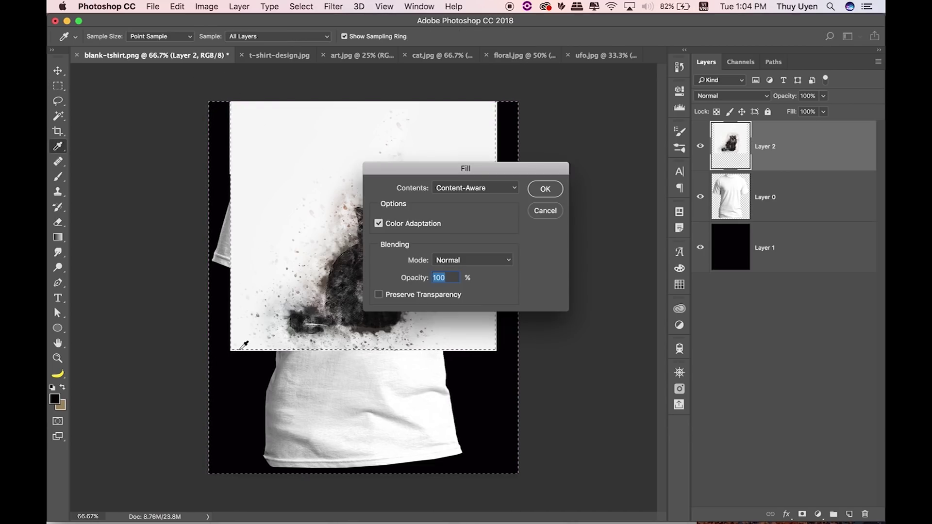
left_click(545, 189)
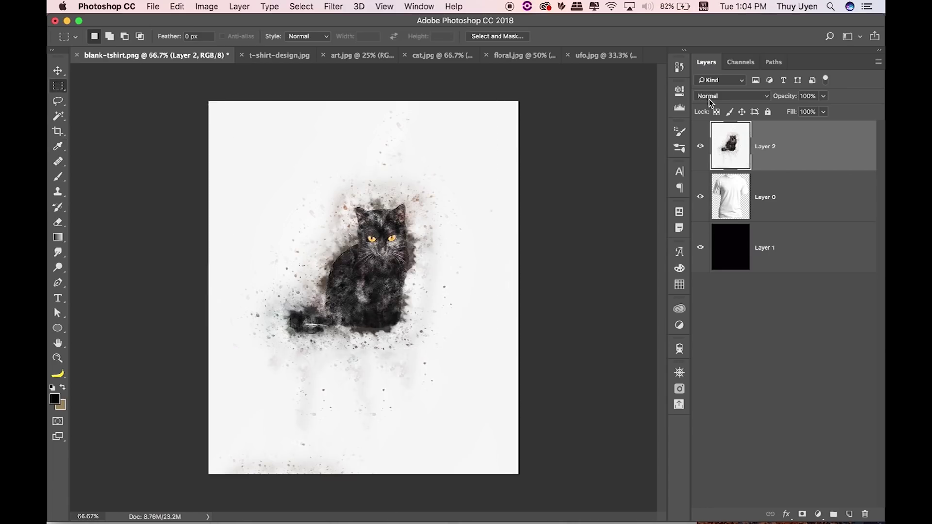
key("v")
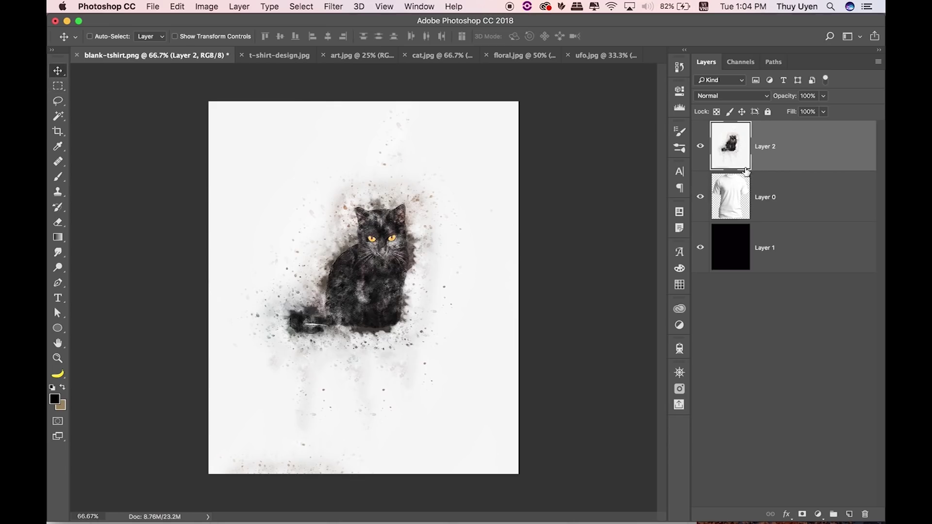
- Make Layer 2 a clipping mask on the T-shirt layer, then toggle its visibility to compare
left_click(700, 147)
right_click(794, 142)
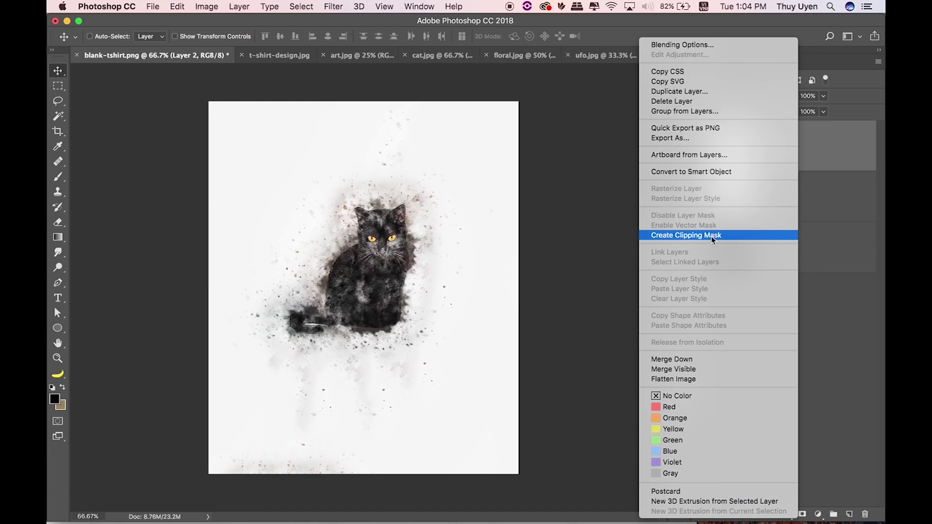
left_click(712, 236)
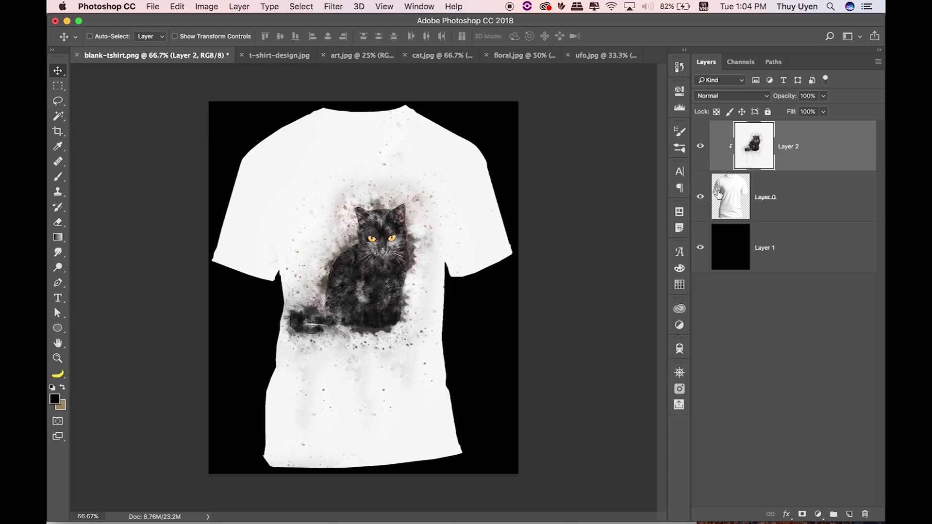
left_click(700, 147)
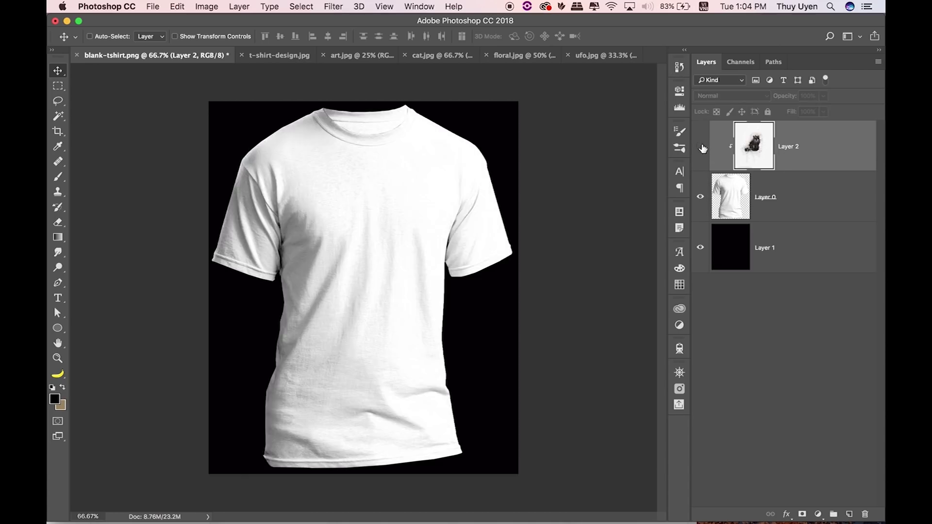
left_click(700, 147)
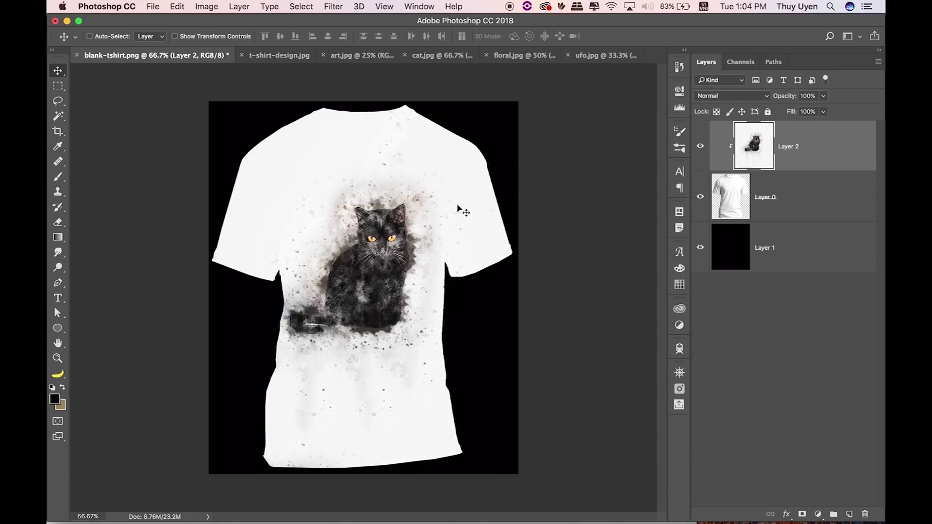
left_click_drag(419, 265, 452, 256)
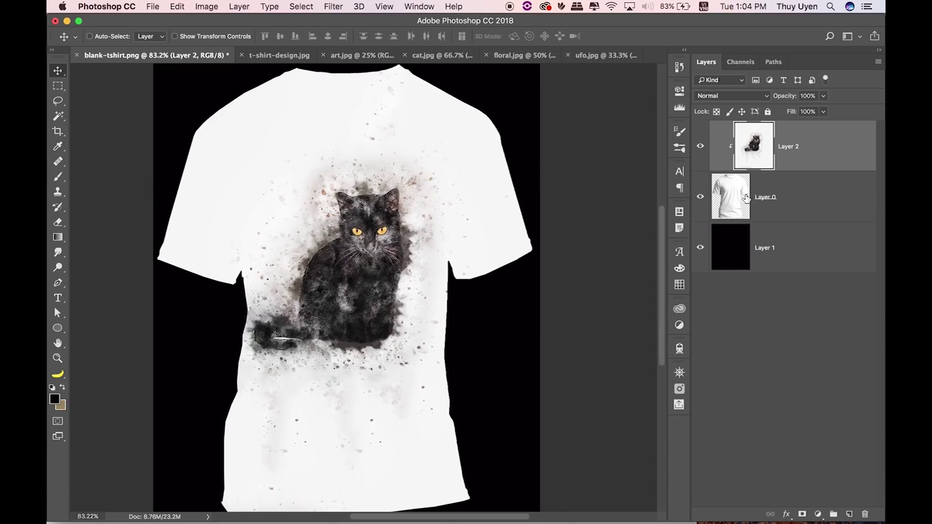
left_click(700, 144)
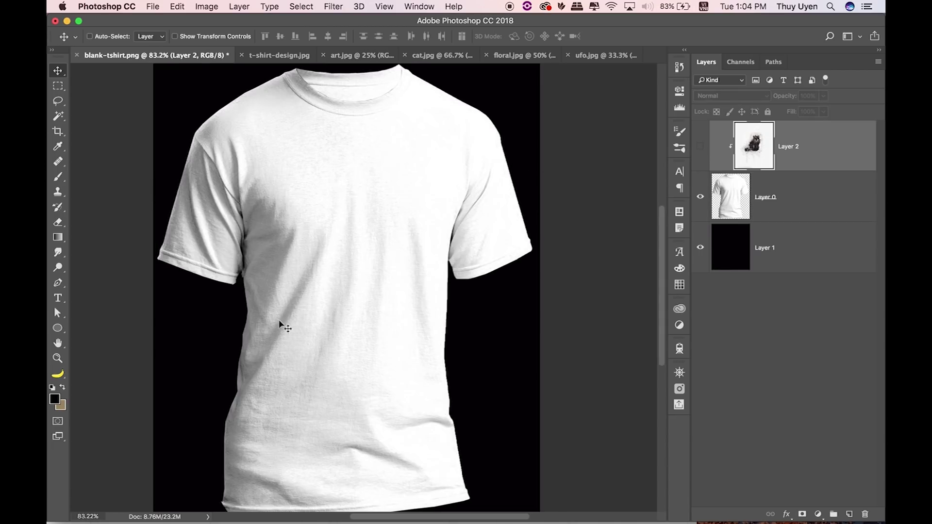
left_click(700, 146)
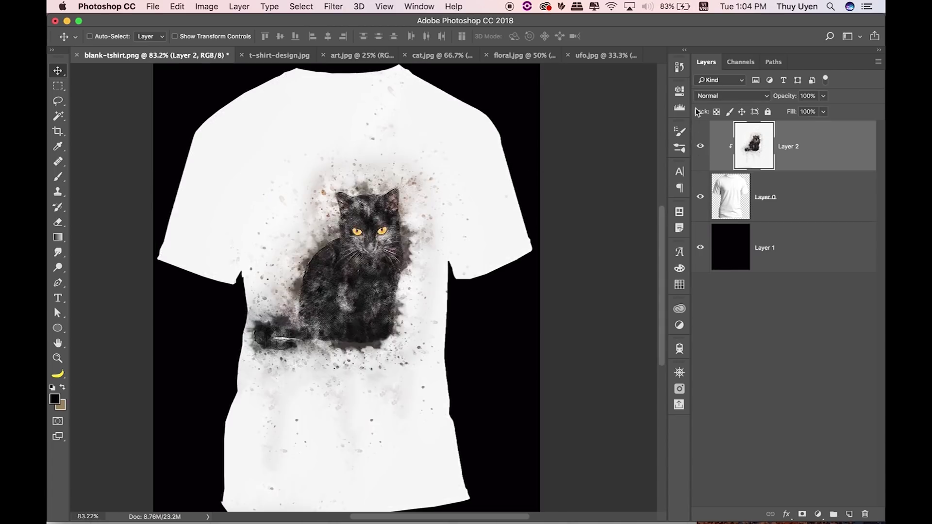
- Set the cat layer to Multiply and zoom in and out to inspect the fabric texture
left_click(750, 97)
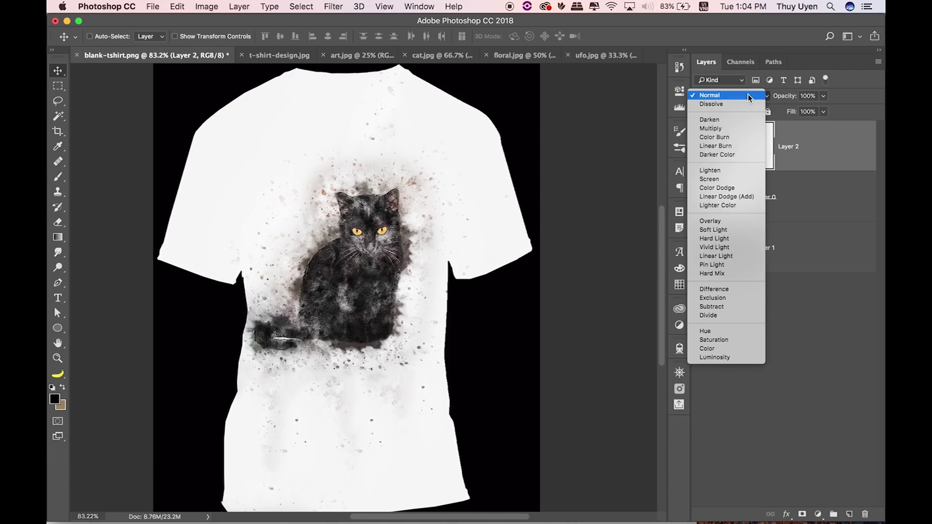
left_click(735, 127)
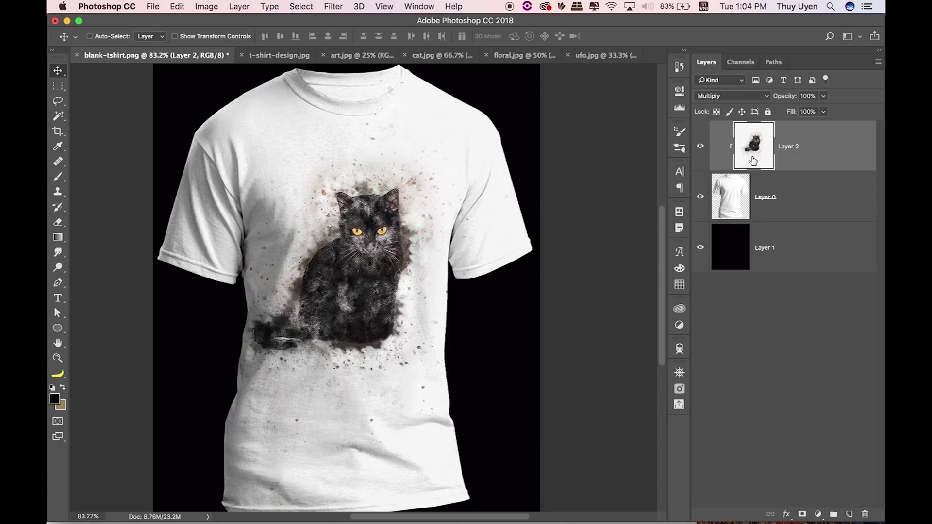
left_click(701, 146)
key("super+equal")
key("super+equal")
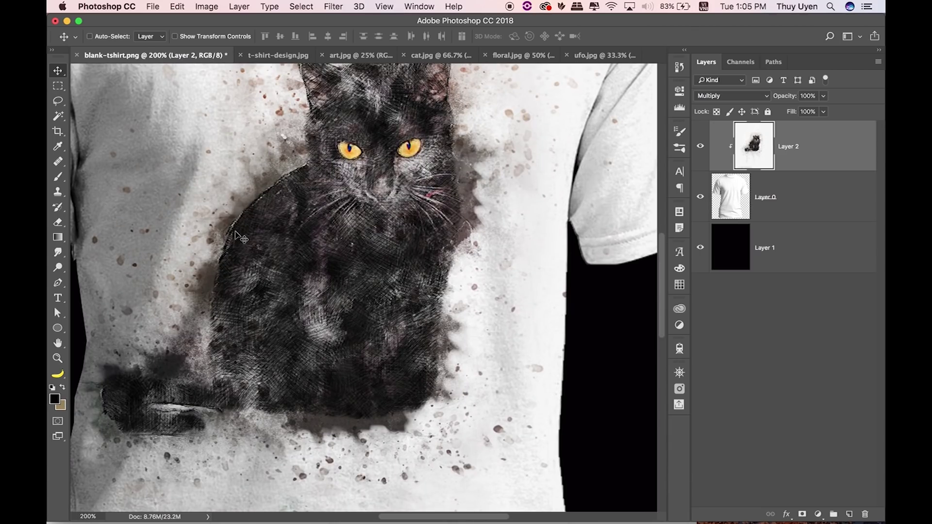
scroll(236, 234, "up", 5)
scroll(236, 236, "up", 5)
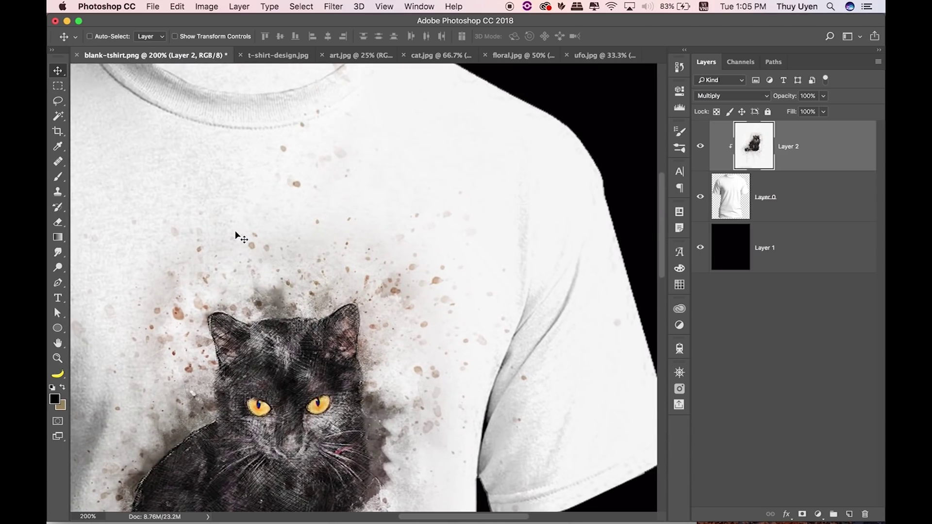
key("super+minus")
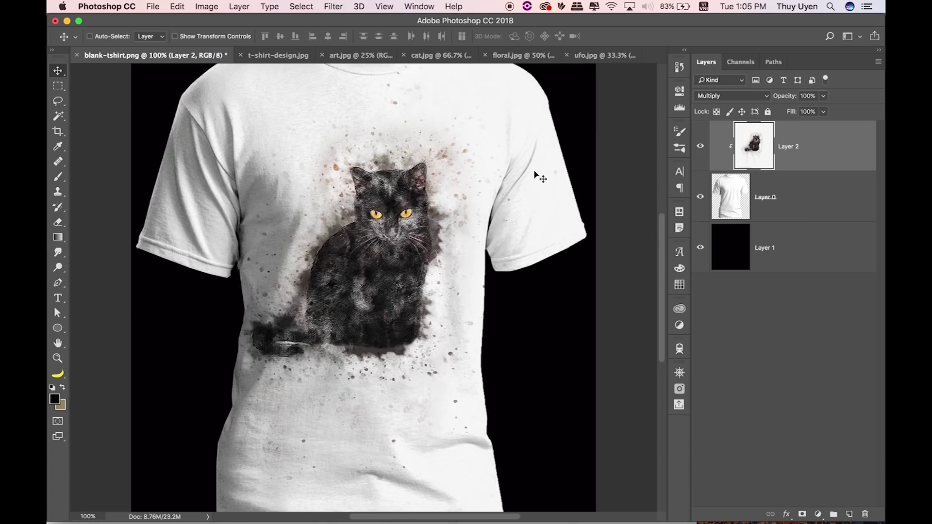
key("super+minus")
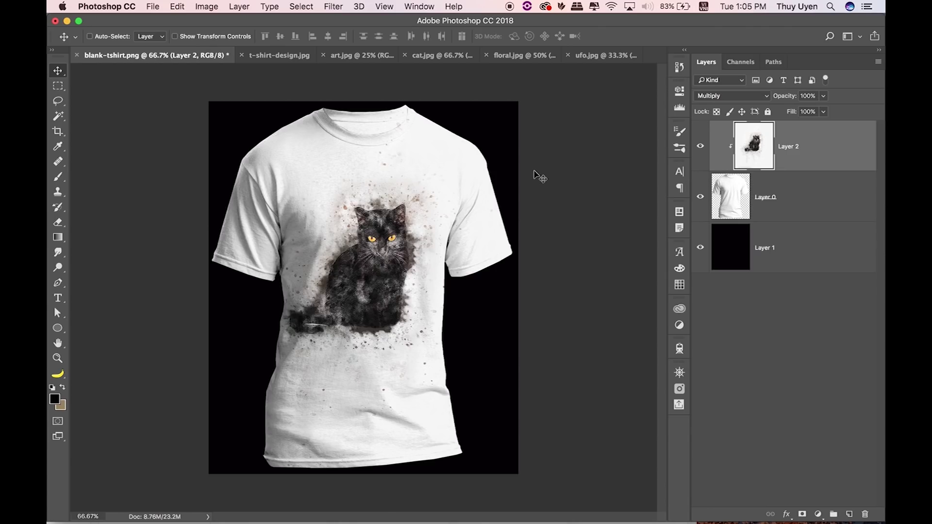
left_click(700, 146)
mouse_move(404, 105)
left_mouse_down()
mouse_move(427, 117)
mouse_move(427, 142)
left_mouse_up()
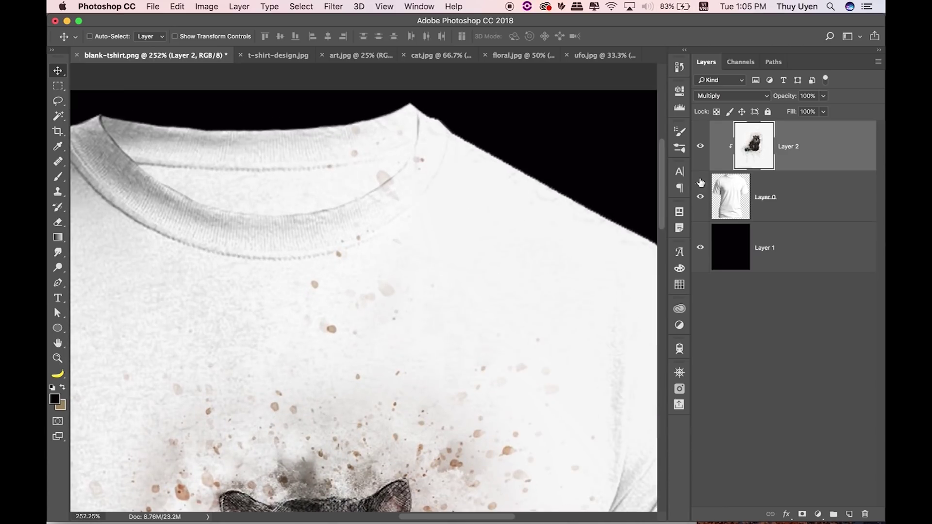
- Add a layer mask to the cat layer and brush black over the collar splatter
left_click(801, 514)
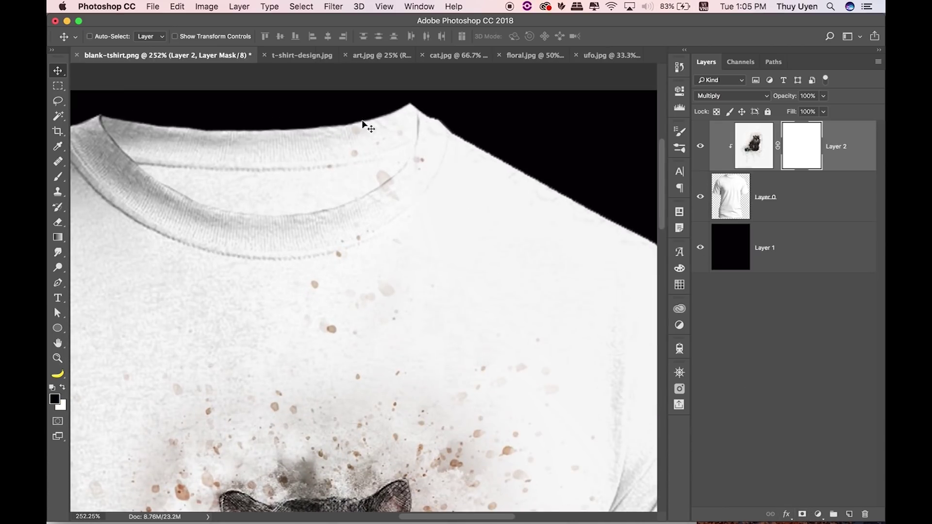
key("b")
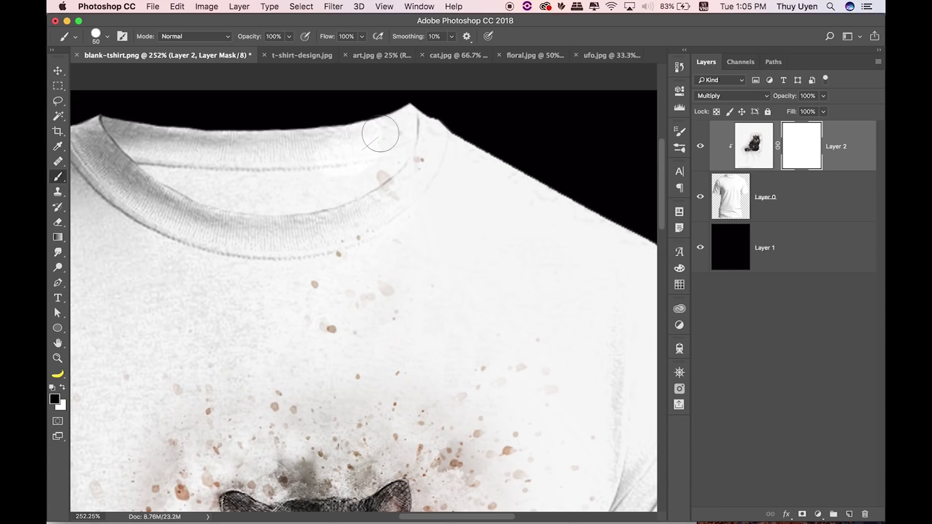
mouse_move(390, 140)
left_mouse_down()
mouse_move(367, 172)
mouse_move(337, 149)
left_mouse_up()
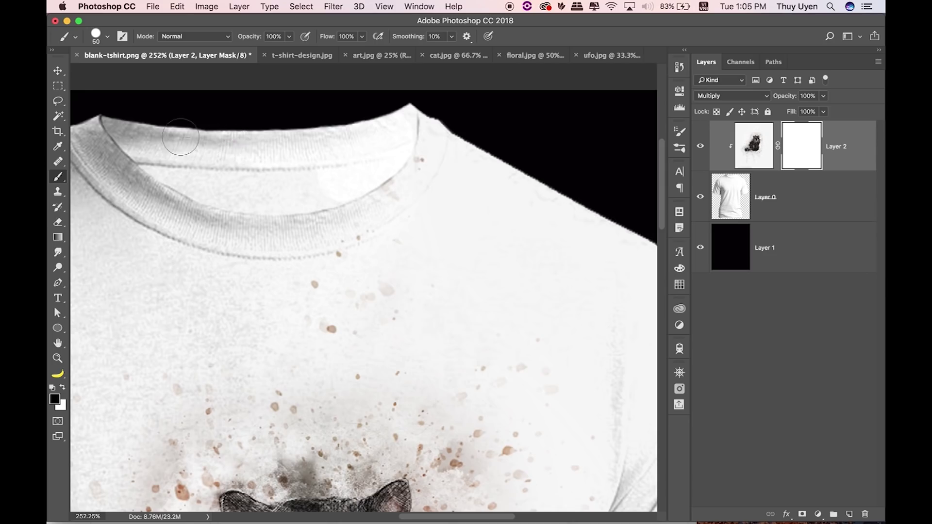
mouse_move(131, 122)
left_mouse_down()
mouse_move(202, 176)
mouse_move(300, 193)
mouse_move(339, 187)
mouse_move(375, 139)
mouse_move(366, 113)
left_mouse_up()
key("v")
key("super+minus")
key("super+minus")
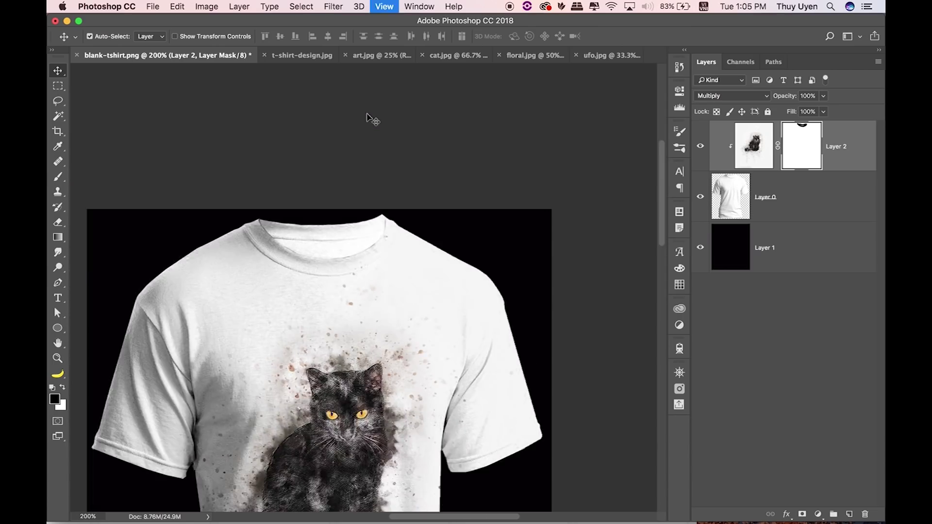
key("super+minus")
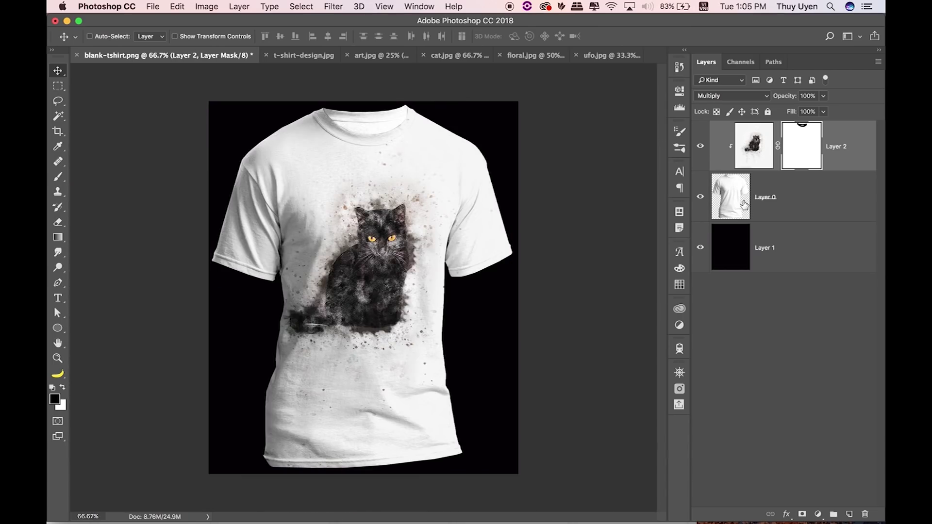
left_click(700, 146)
- Paste the floral pattern from floral.jpg into blank-tshirt.png and clip it to the shirt
left_click(798, 196)
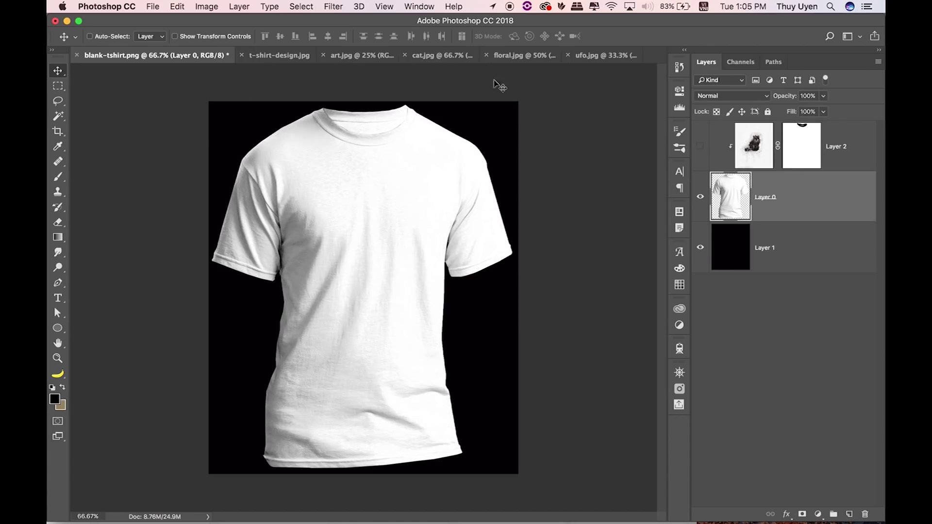
left_click(525, 57)
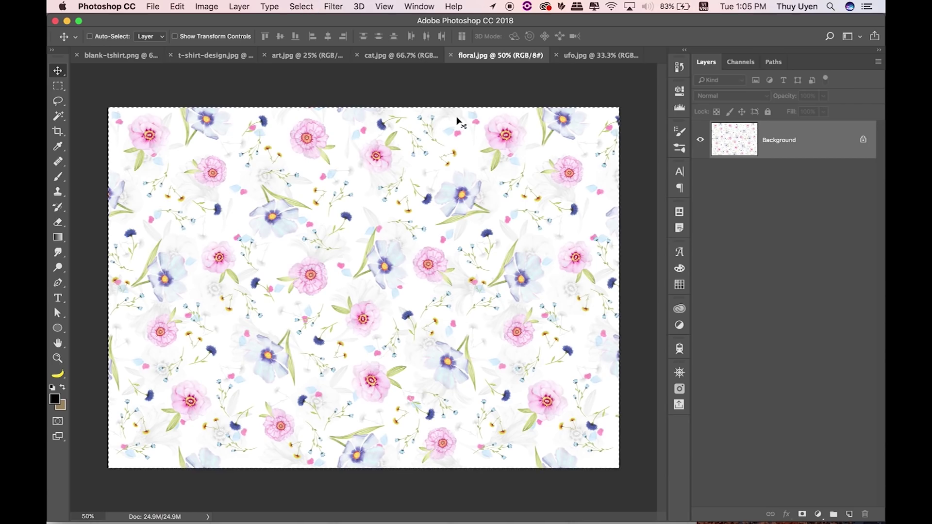
left_click(121, 56)
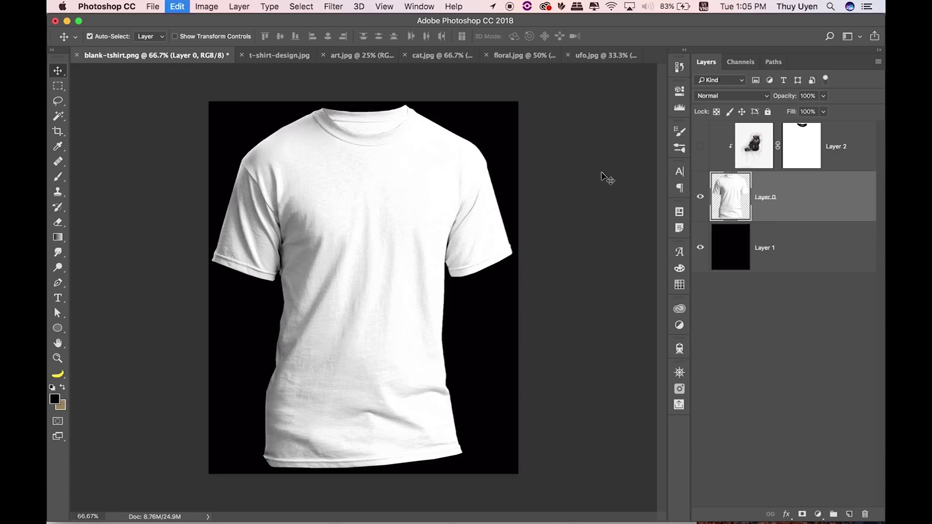
key("ctrl+v")
key("ctrl+alt+g")
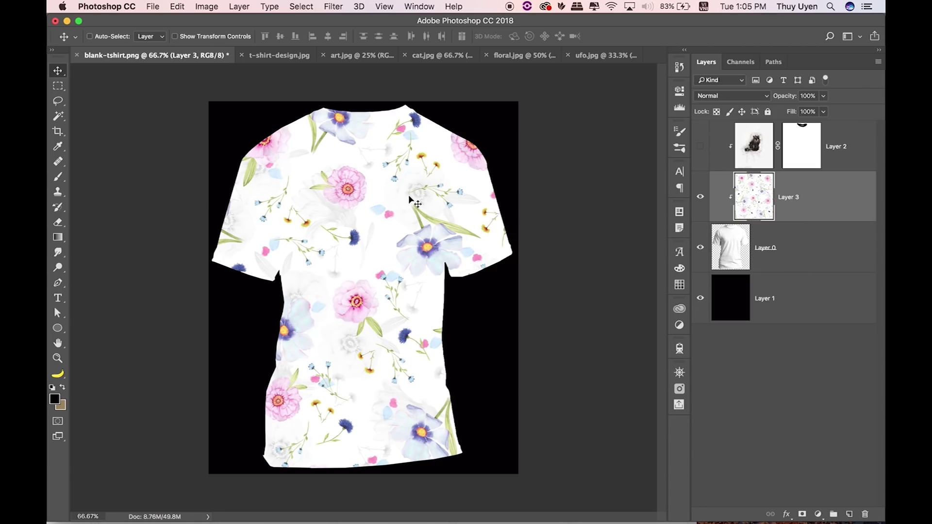
- Set the floral layer to Multiply and start Free Transform with the canvas fitted on screen
left_click(741, 100)
left_click(727, 131)
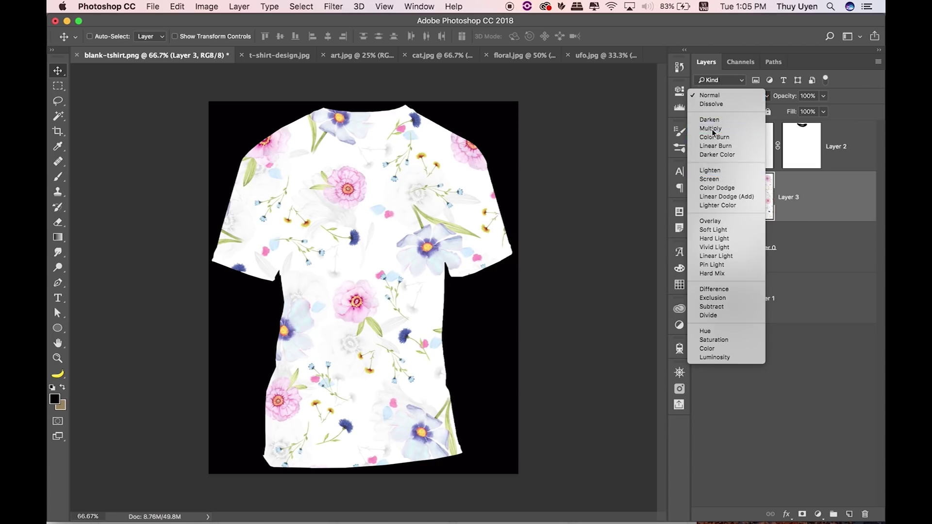
left_click(727, 146, "alt")
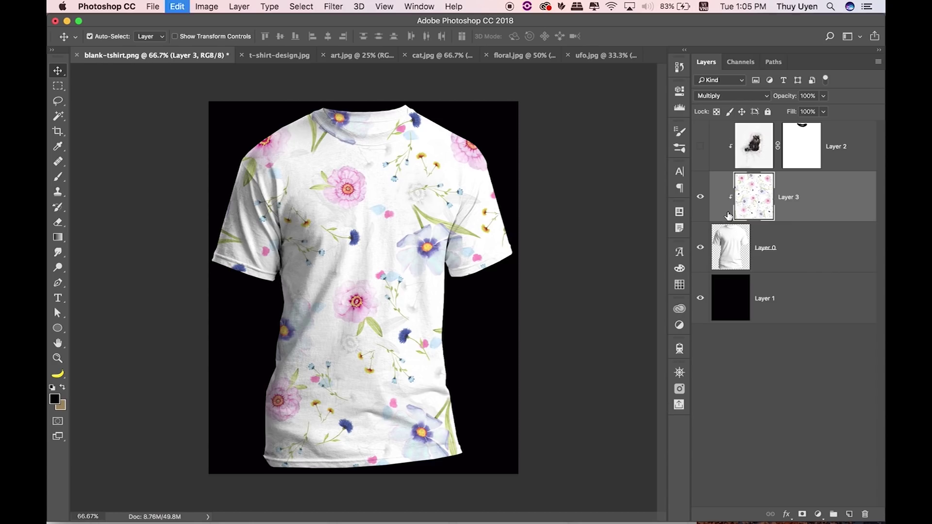
key("ctrl+t")
key("ctrl+0")
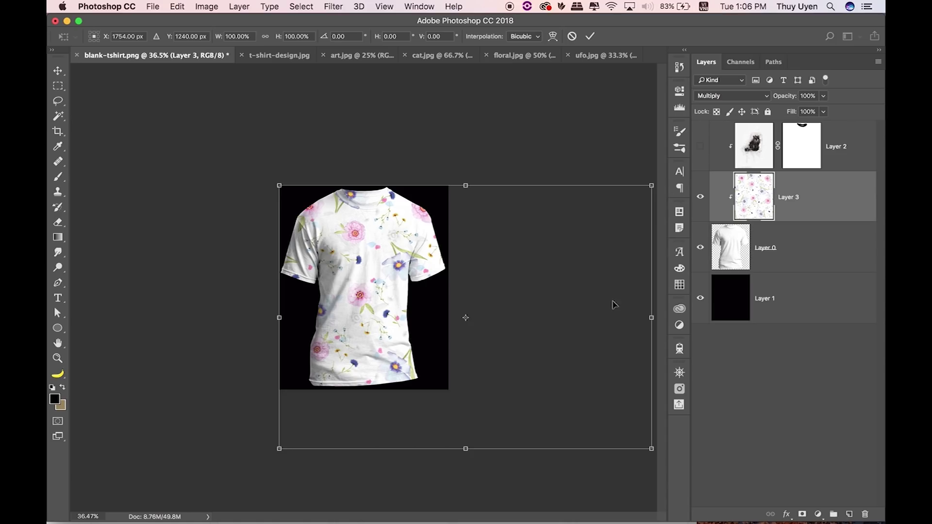
- Scale the floral pattern down to about 78% and zoom in to inspect the print
left_click_drag(653, 450, 569, 390)
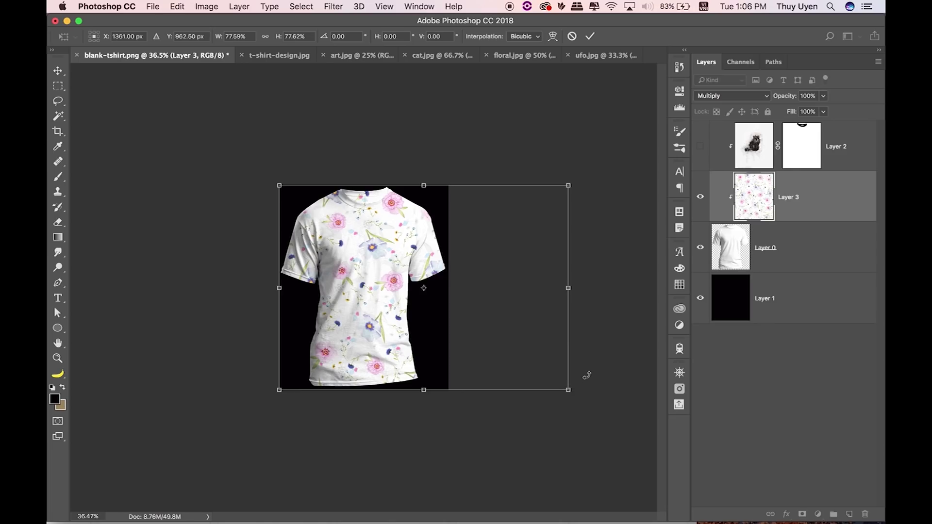
key("Return")
key("super+1")
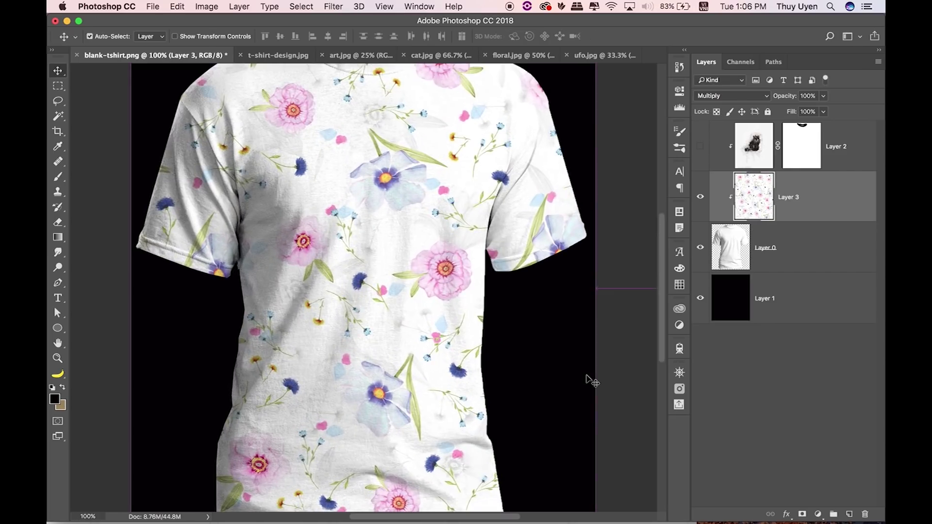
key("super+plus")
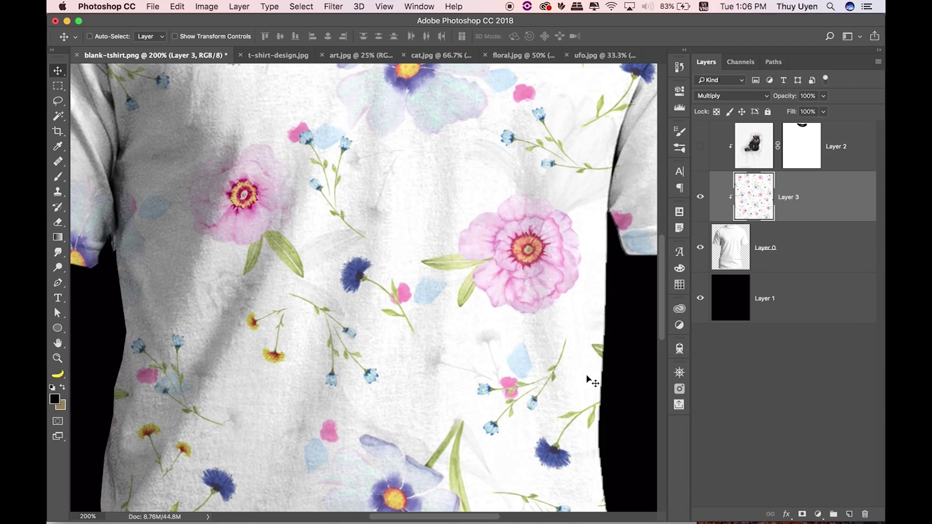
key("super+minus")
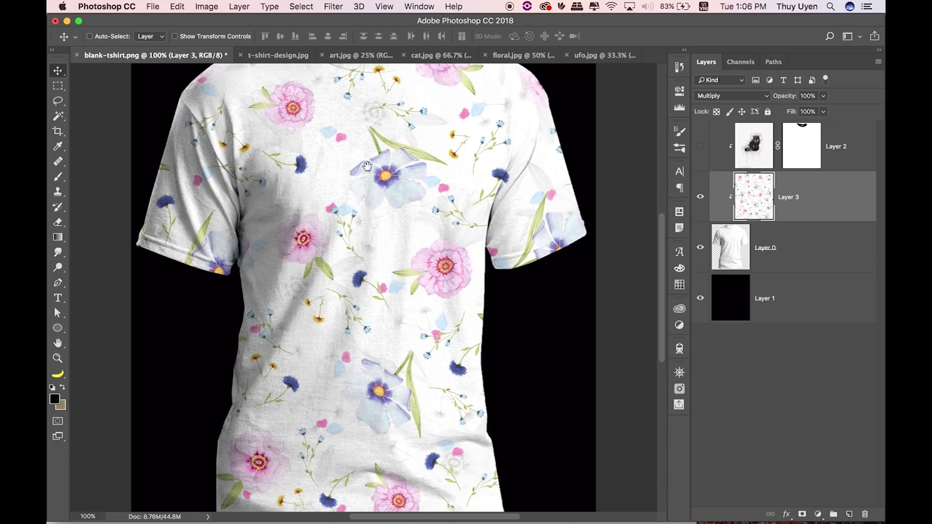
- Pan around the close-up, hide the floral layer to compare, and zoom back out
scroll(388, 206, "down", 3)
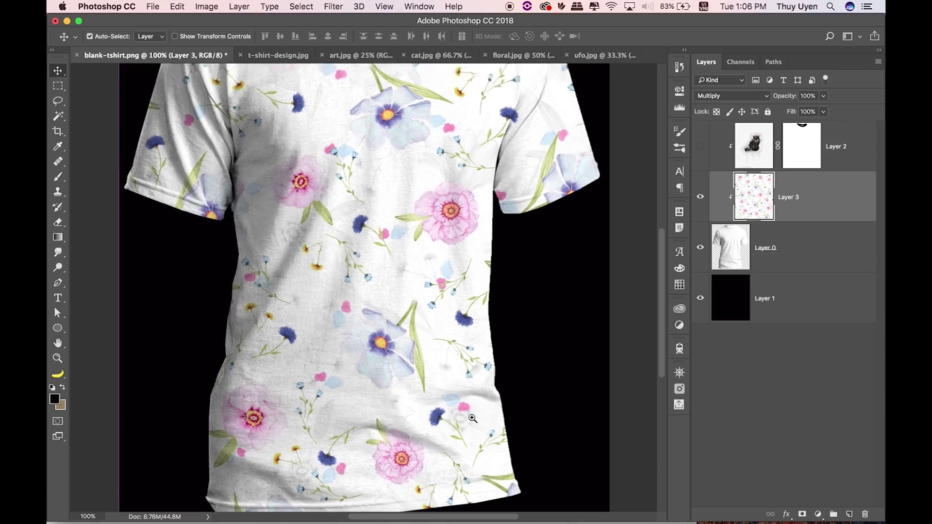
scroll(447, 408, "up", 5)
scroll(487, 410, "down", 5)
scroll(486, 409, "left", 3)
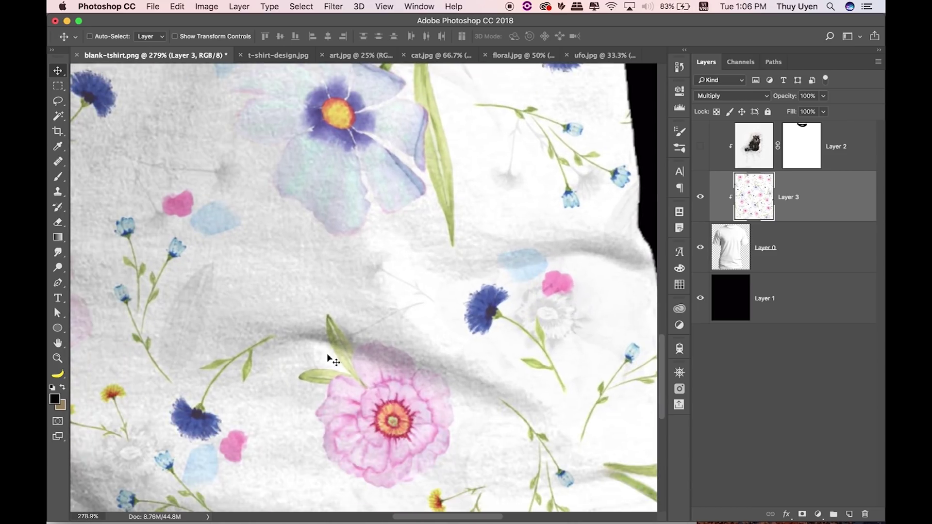
key("super+minus")
key("super+minus")
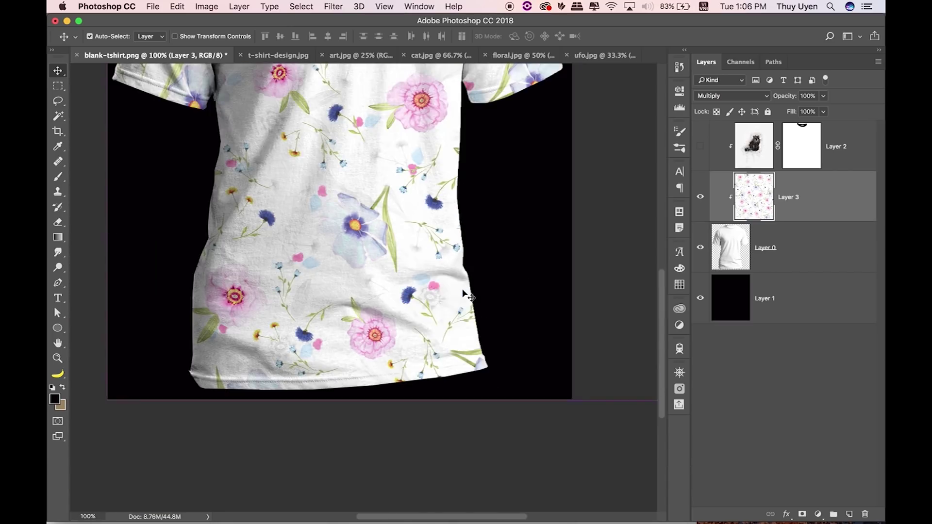
scroll(323, 208, "up", 5)
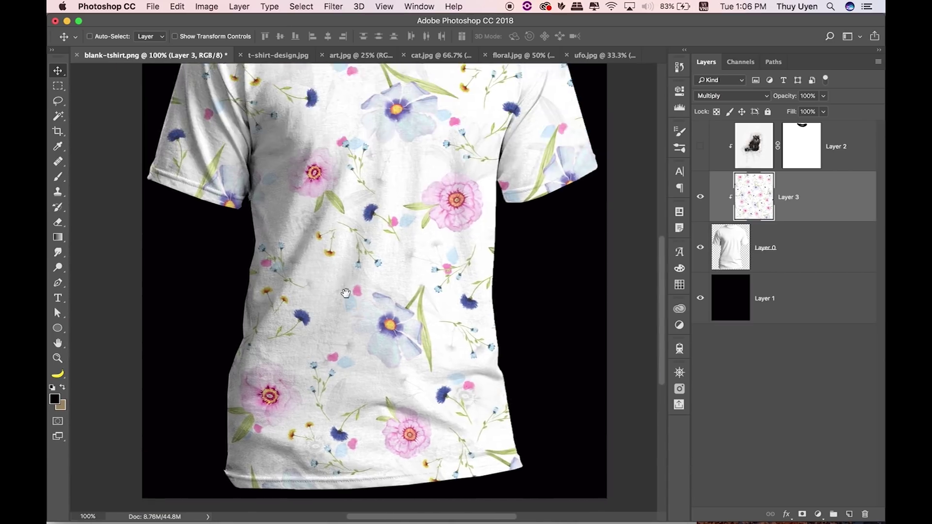
scroll(323, 208, "left", 2)
scroll(238, 249, "up", 2)
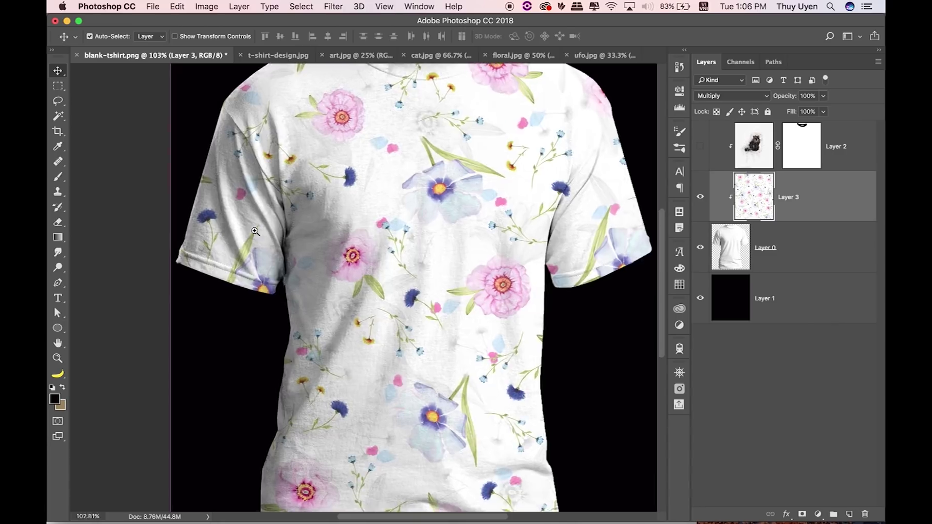
scroll(270, 228, "up", 3)
scroll(265, 272, "up", 2)
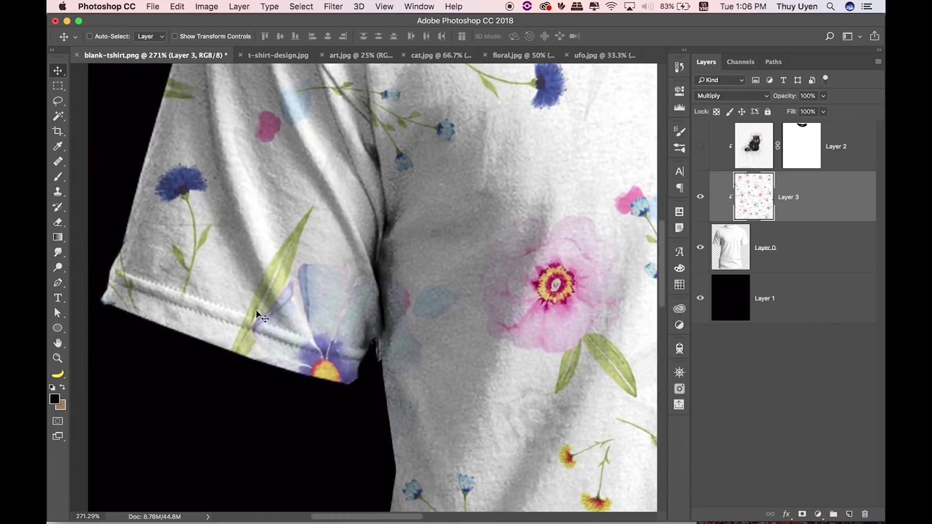
left_click(700, 196)
key("super+minus")
key("super+minus")
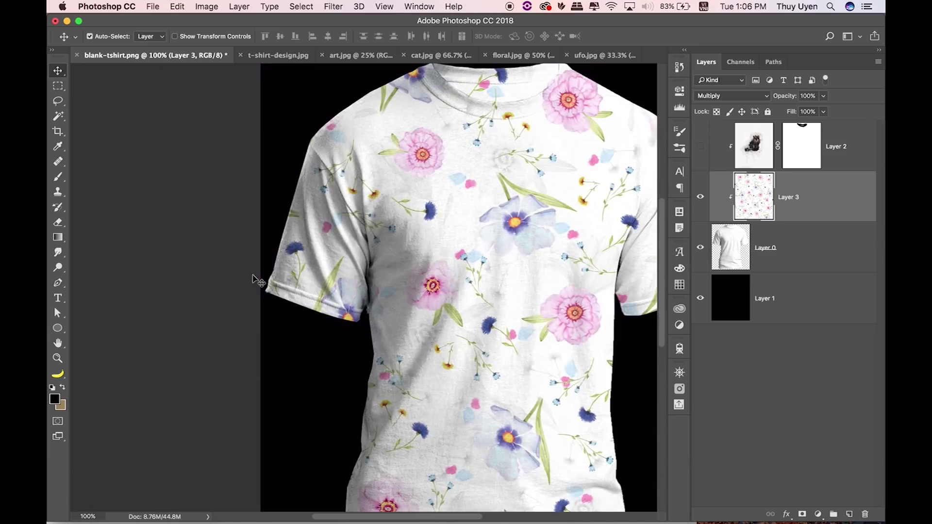
key("super+minus")
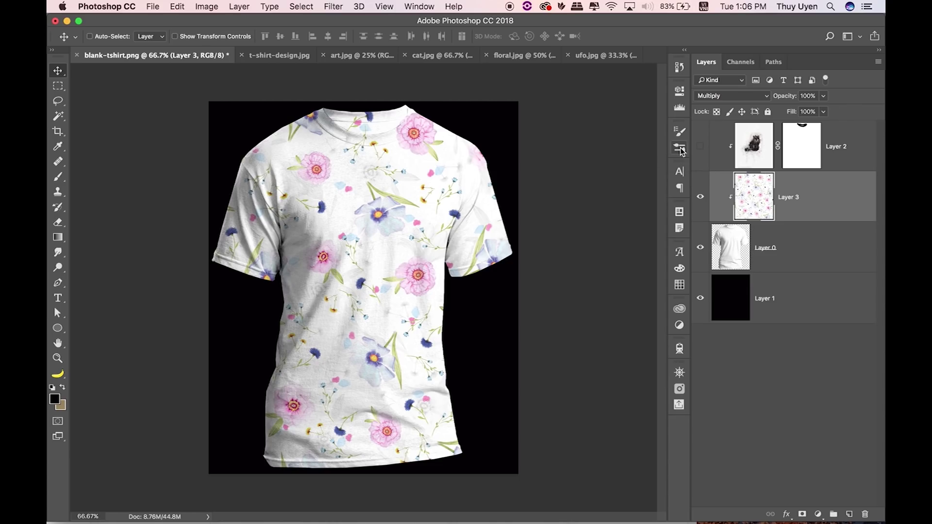
- Hide the floral layer, select the shirt layer Layer 0, and open its context menu
left_click(700, 197)
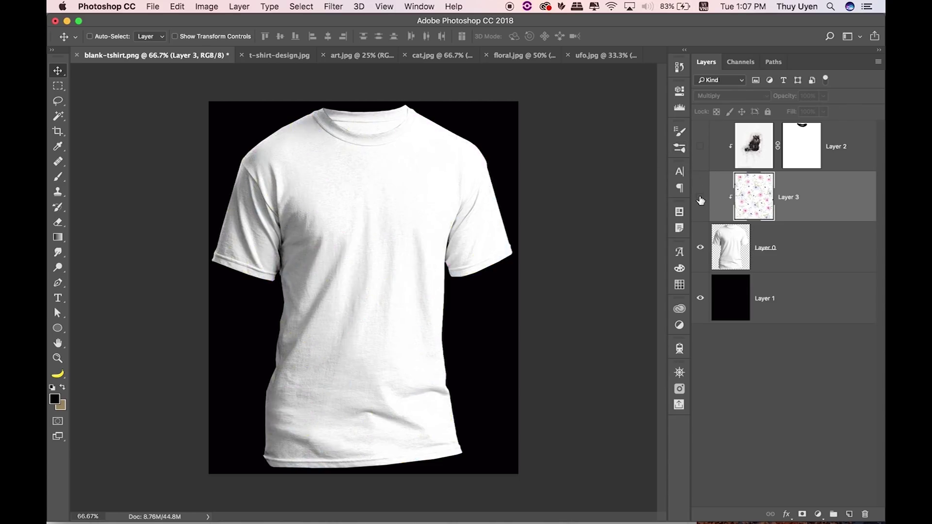
left_click(797, 256)
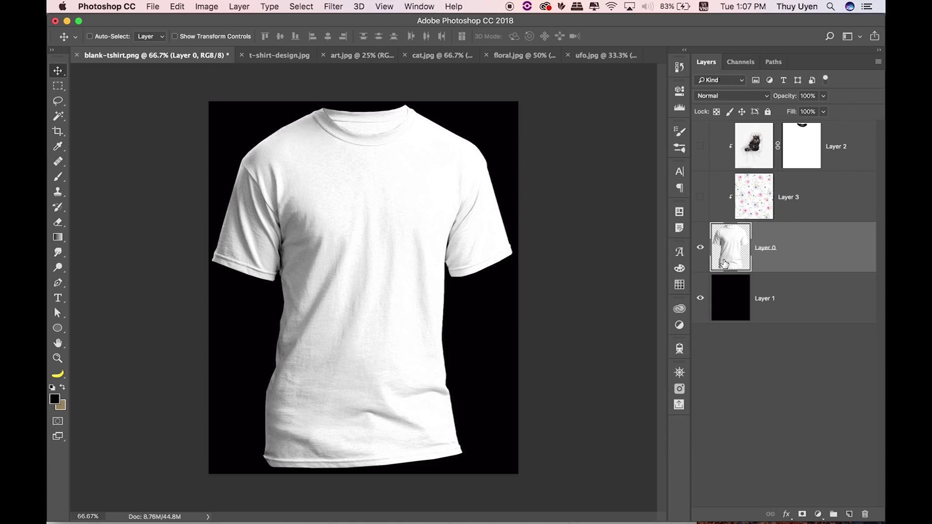
right_click(809, 252)
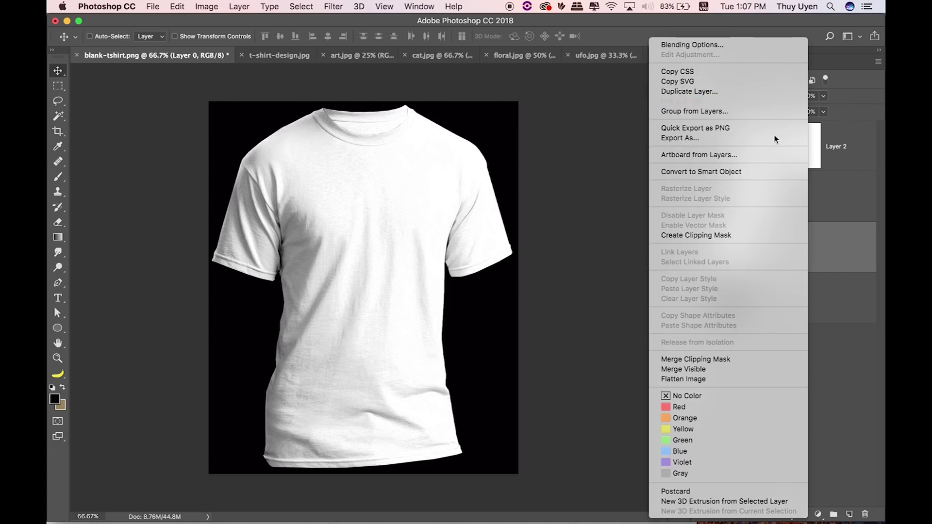
left_click(845, 204)
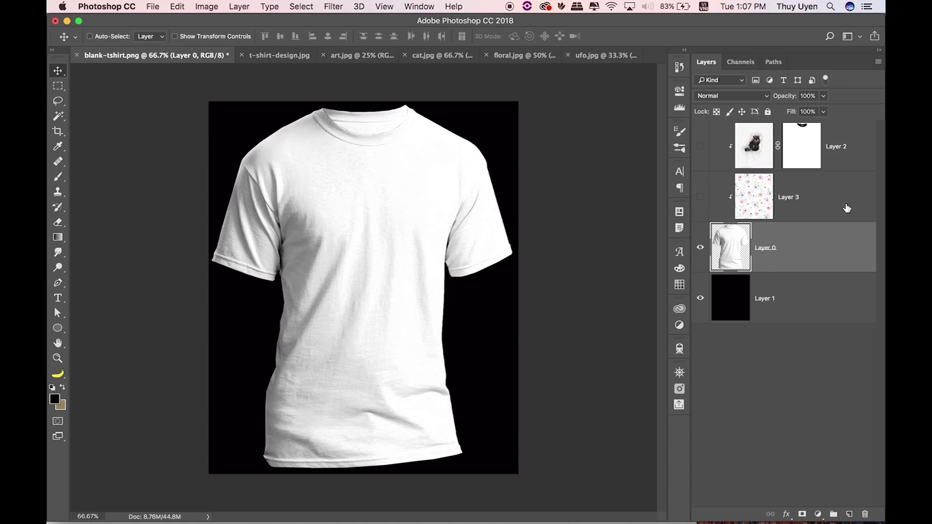
left_click(699, 197)
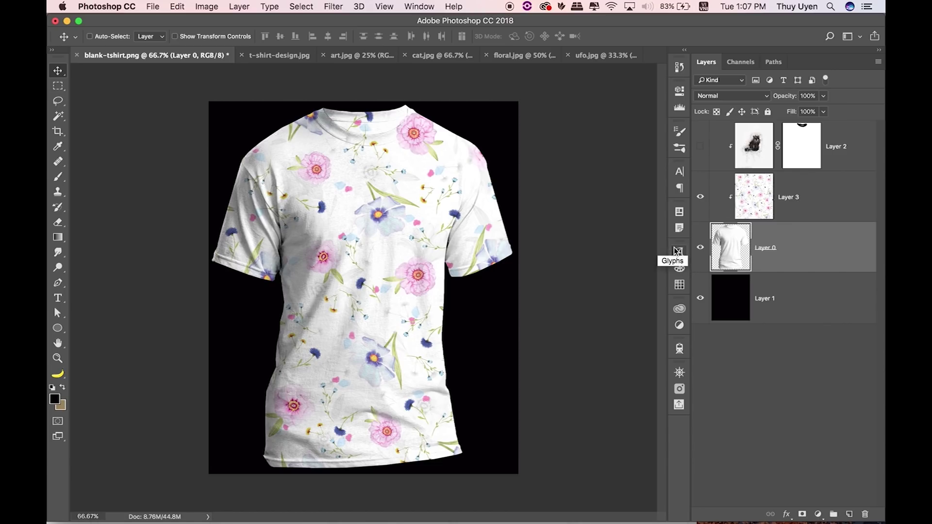
left_click(700, 196)
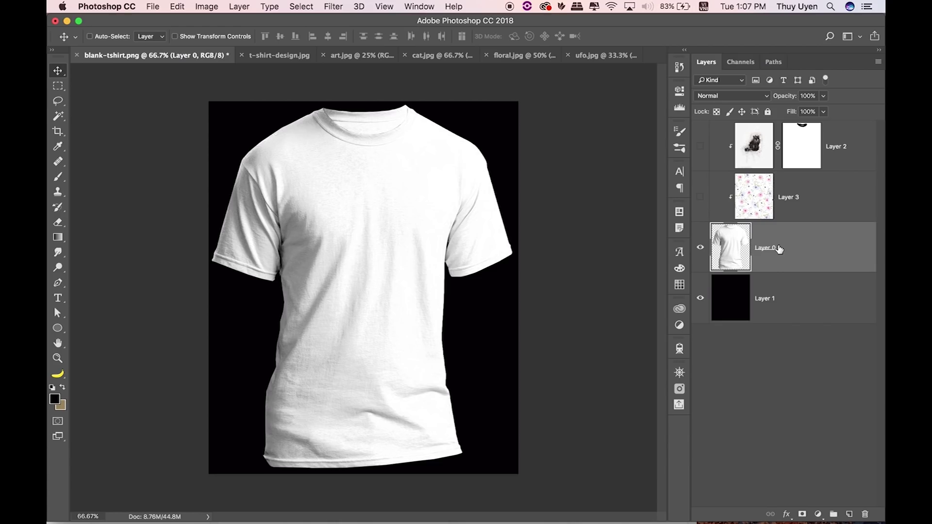
right_click(798, 237)
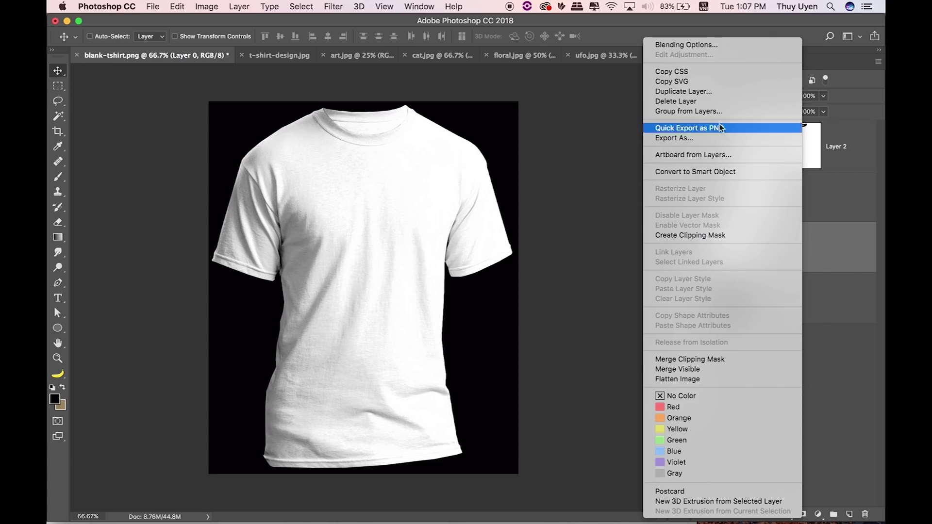
- Duplicate the white shirt layer into a new Untitled-1 document and bring up Levels
left_click(681, 91)
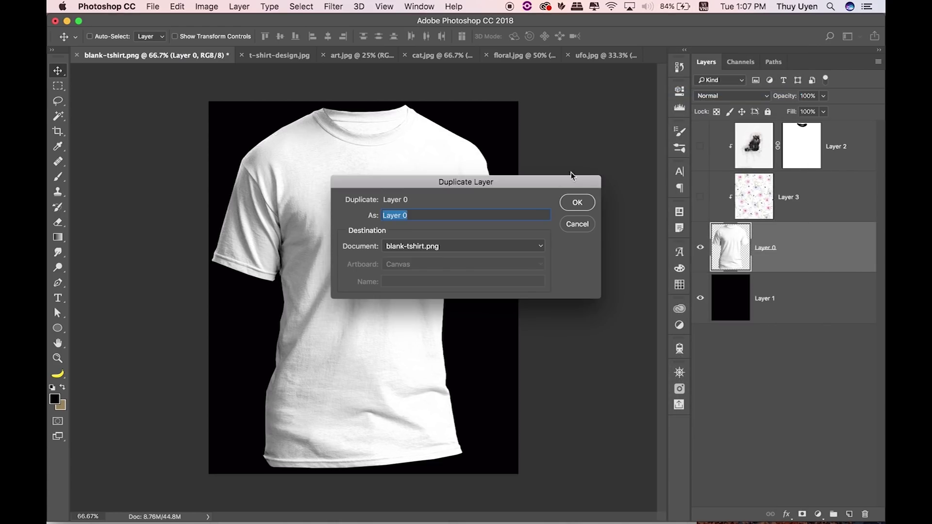
left_click(431, 248)
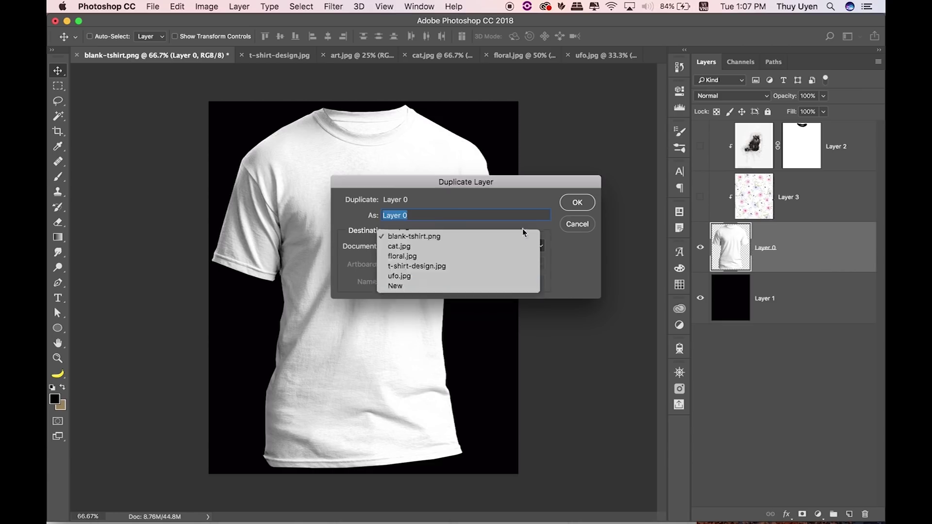
left_click(427, 302)
left_click(580, 205)
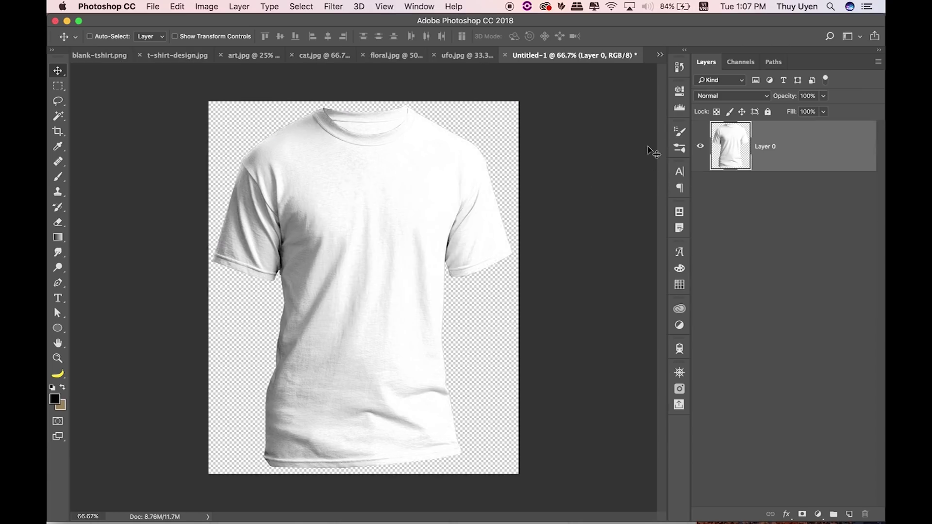
left_click(206, 6)
left_click(340, 38)
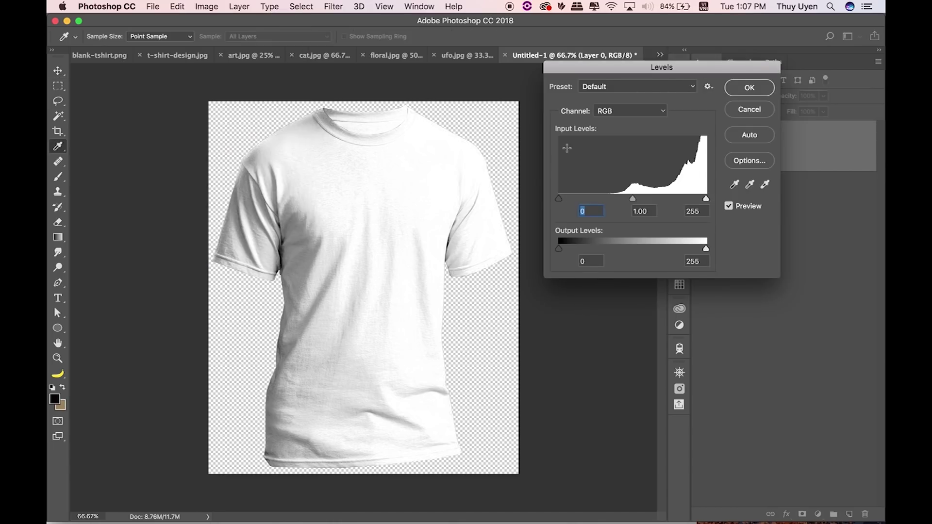
- Apply Levels to the shirt copy with the black input raised to 90
left_click_drag(559, 199, 601, 195)
left_click_drag(605, 190, 608, 190)
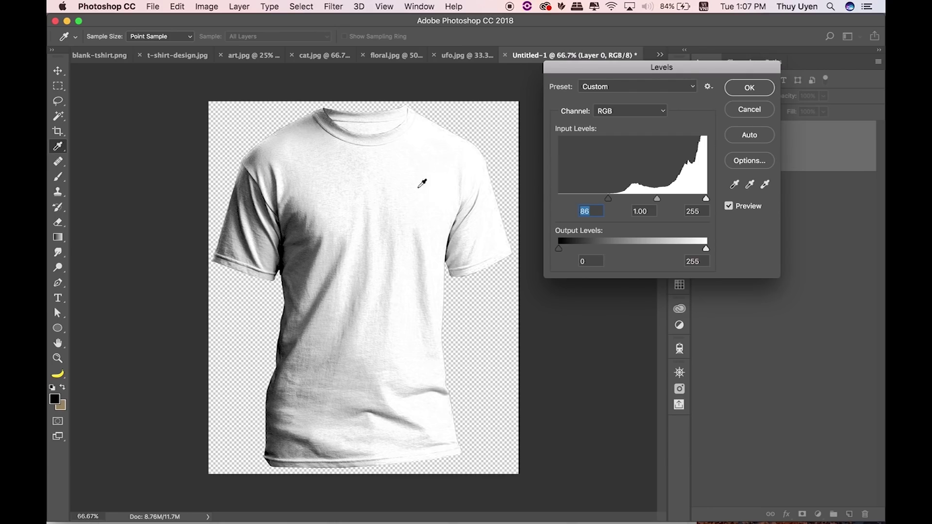
mouse_move(706, 199)
left_mouse_down()
mouse_move(691, 199)
mouse_move(707, 198)
left_mouse_up()
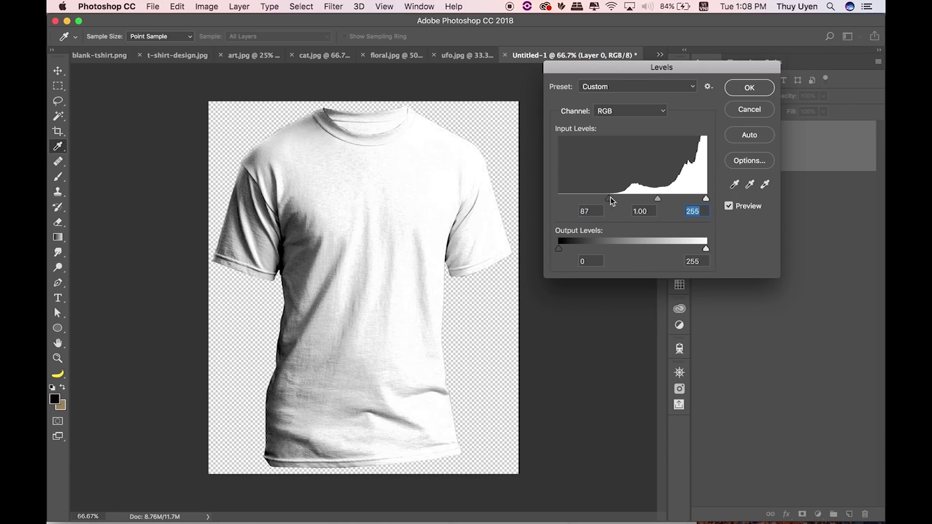
left_click_drag(608, 199, 611, 199)
left_click(728, 206)
left_click(728, 207)
left_click(748, 88)
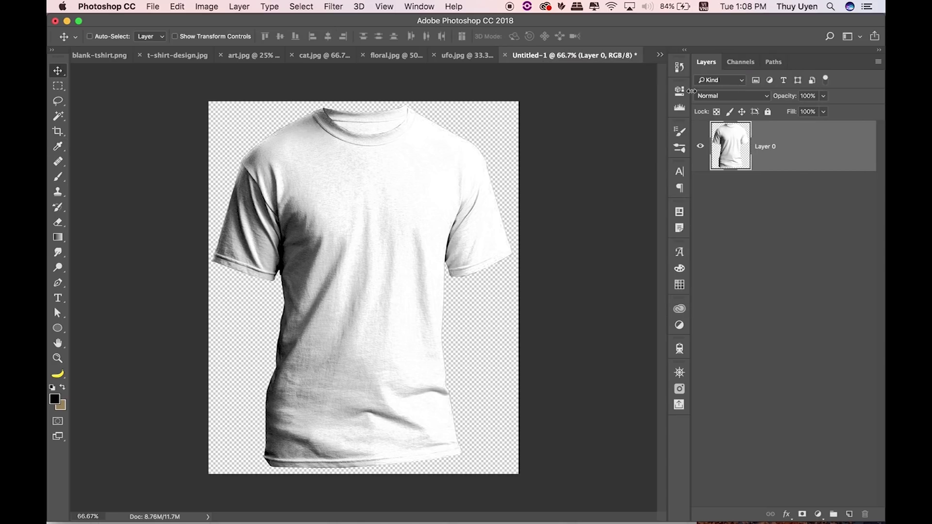
- Zoom to 200% on the collar and sleeve and bring up the Gaussian Blur filter
key("ctrl+equal")
key("ctrl+equal")
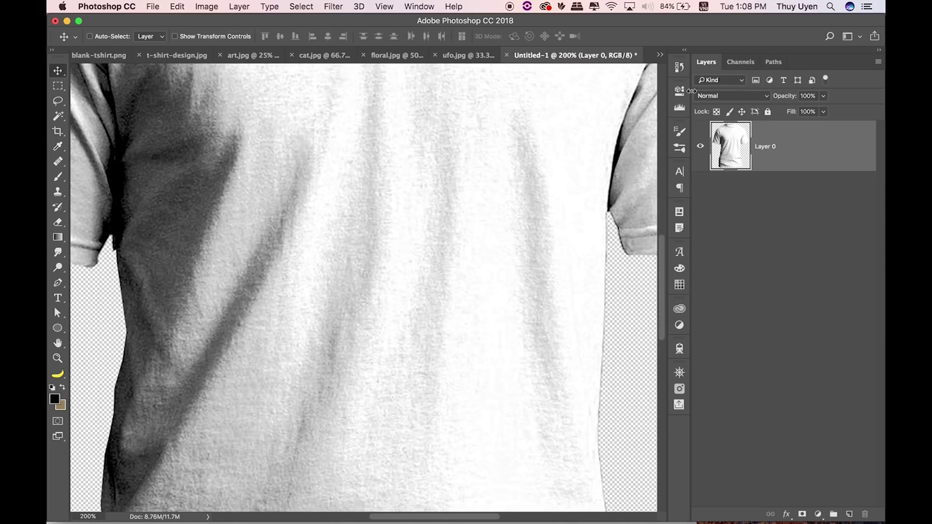
mouse_move(393, 152)
left_mouse_down()
mouse_move(461, 275)
mouse_move(426, 254)
mouse_move(493, 312)
left_mouse_up()
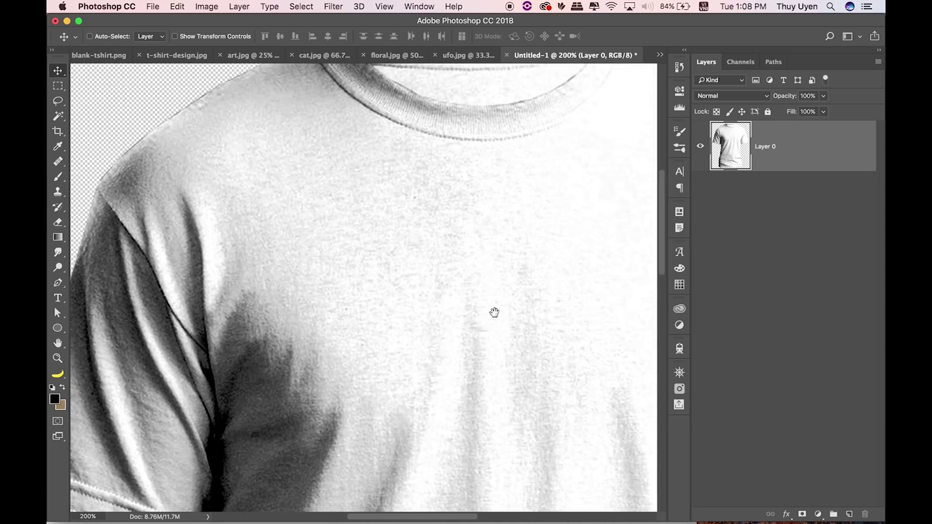
left_click(335, 6)
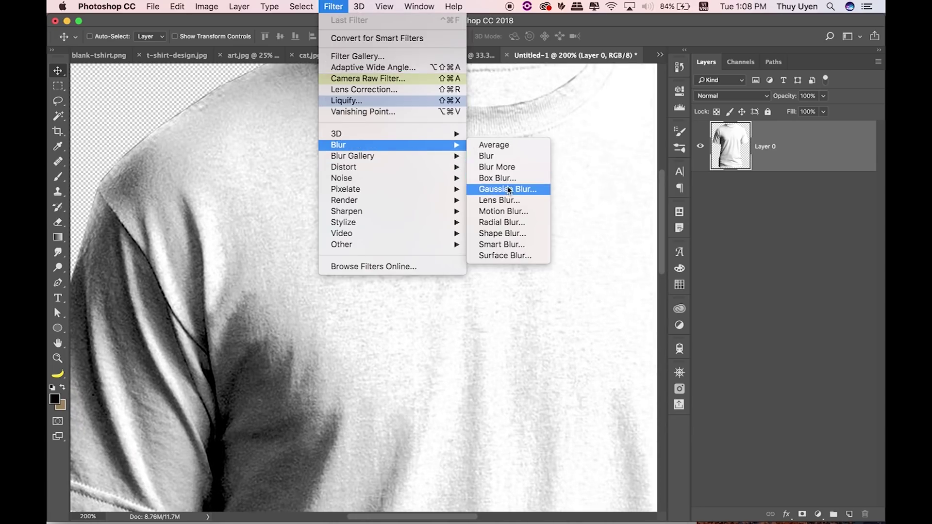
left_click(508, 189)
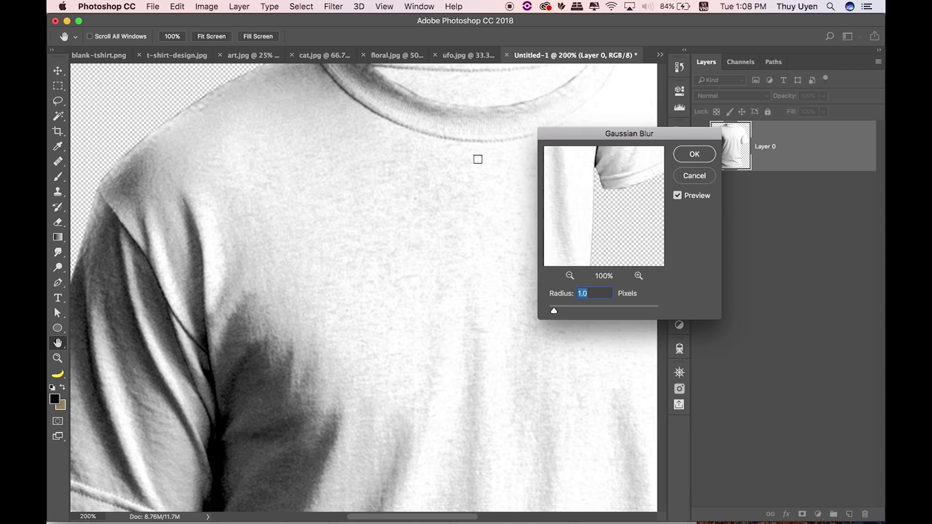
- Try Gaussian Blur radii between 1.8 and 8, comparing the preview on the shirt
left_click_drag(554, 312, 588, 312)
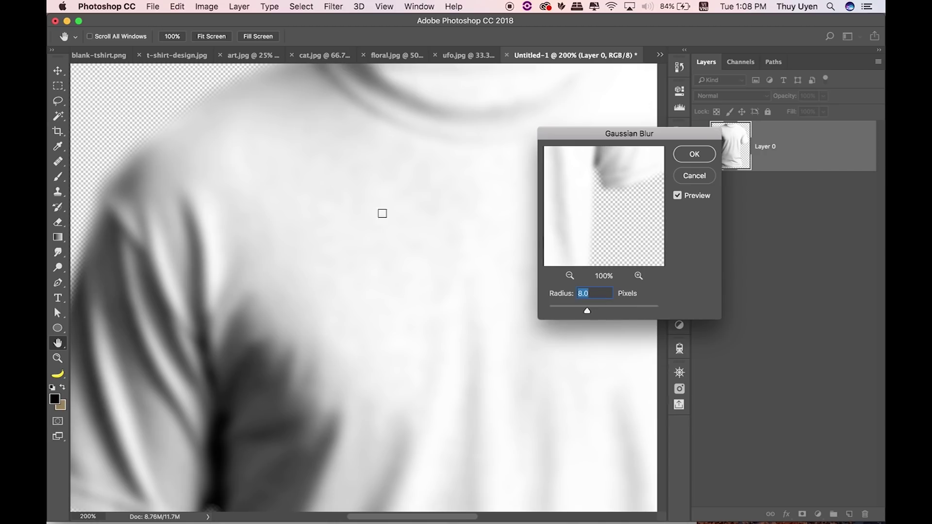
left_click_drag(586, 311, 571, 313)
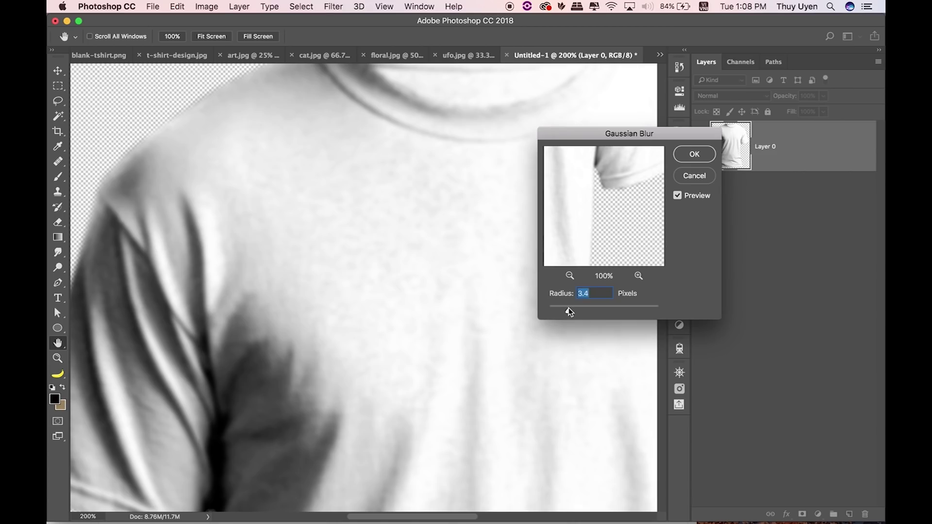
left_click_drag(566, 308, 565, 309)
left_click_drag(561, 313, 560, 313)
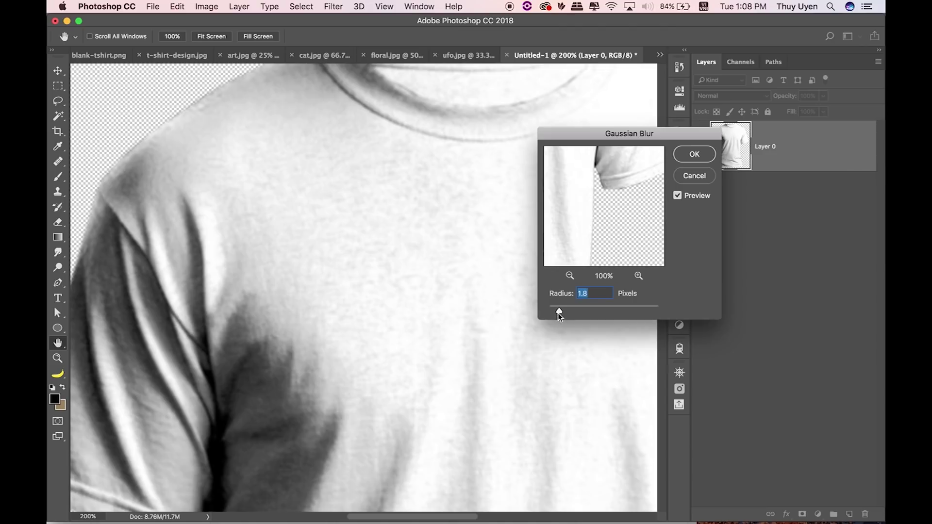
left_click_drag(562, 310, 564, 309)
key("super+minus")
key("super+minus")
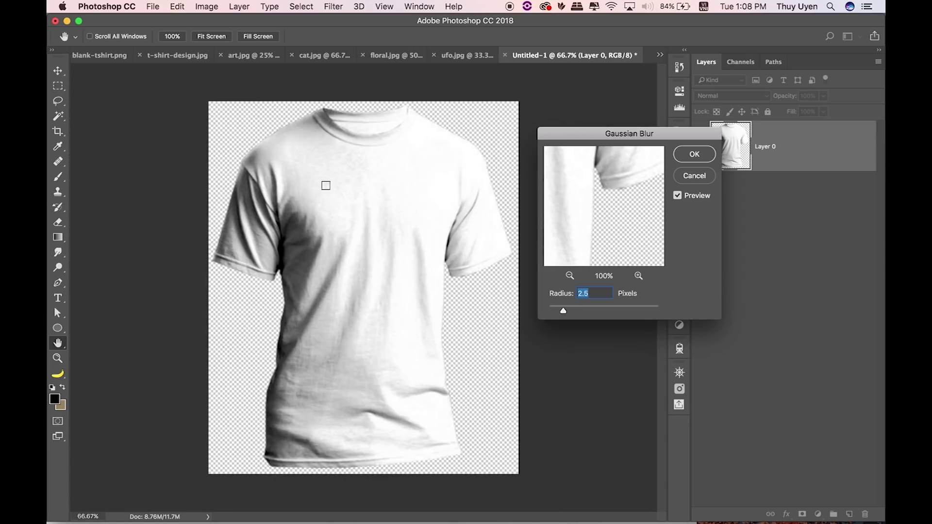
left_click(682, 198)
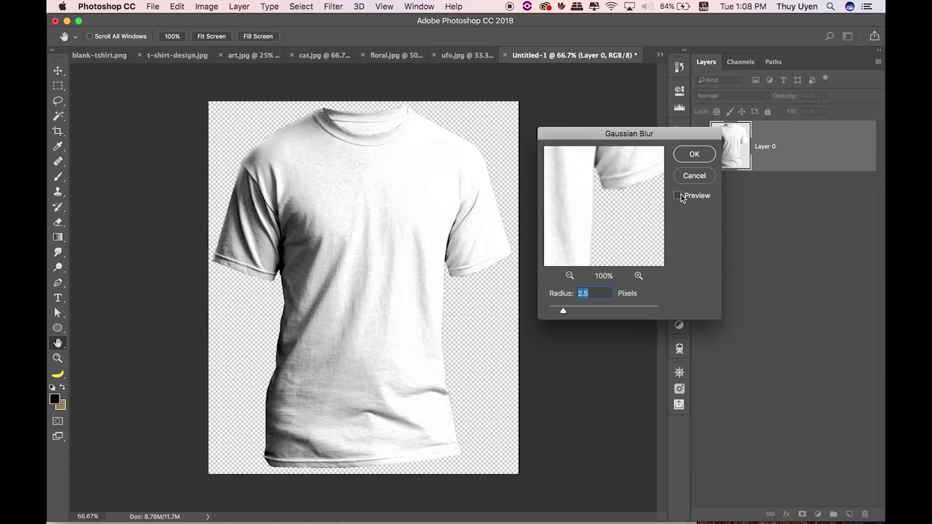
left_click(682, 196)
left_click(677, 195)
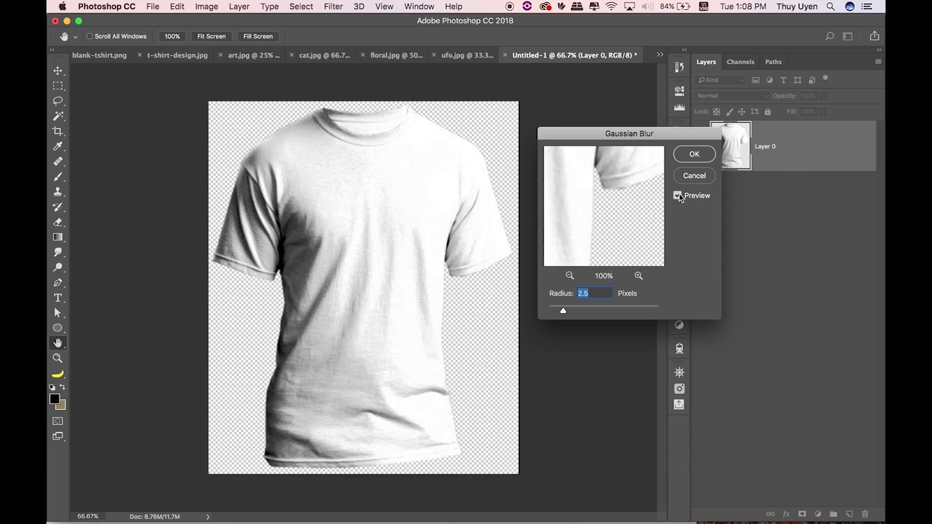
left_click(678, 195)
- Apply a 3-pixel Gaussian Blur to the shirt and fit it in view
type("3")
mouse_move(326, 201)
left_mouse_down()
mouse_move(383, 240)
mouse_move(339, 233)
left_mouse_up()
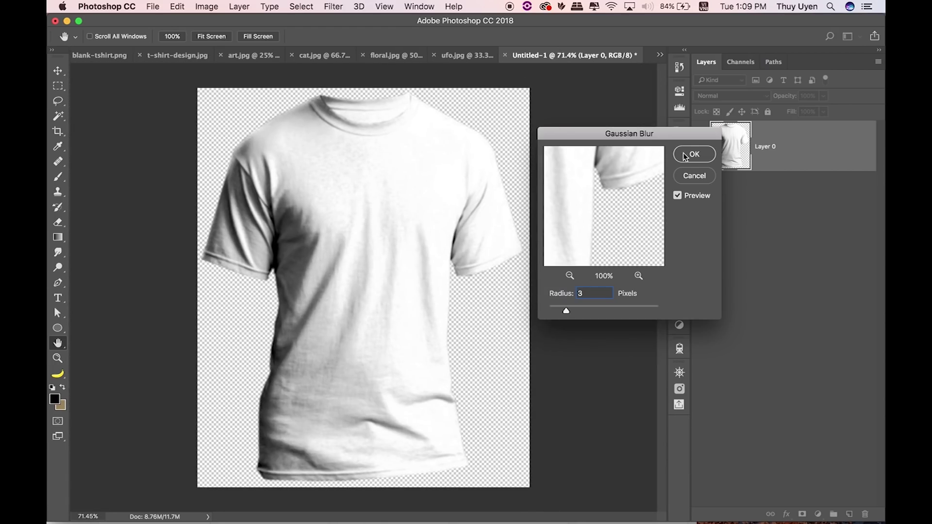
left_click(693, 154)
key("ctrl+minus")
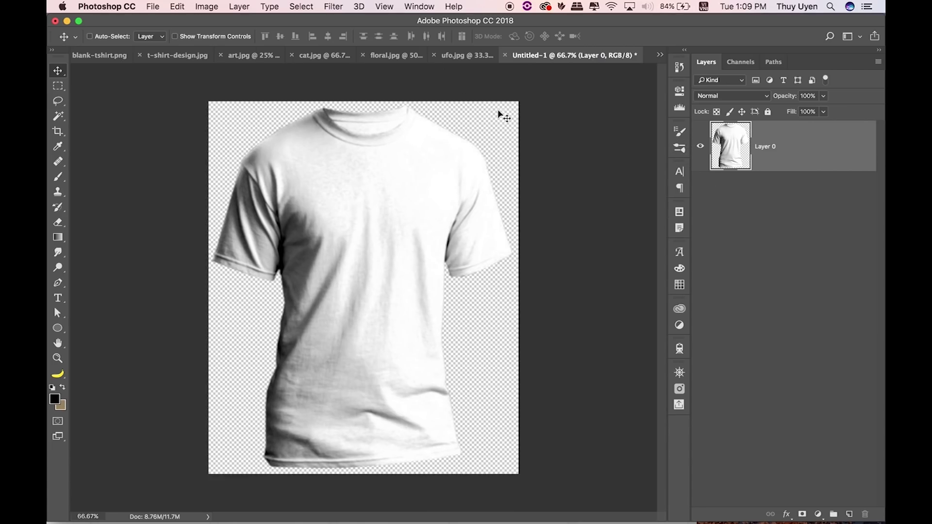
- Save the blurred shirt as map.psd on the Desktop and close it
left_click(152, 6)
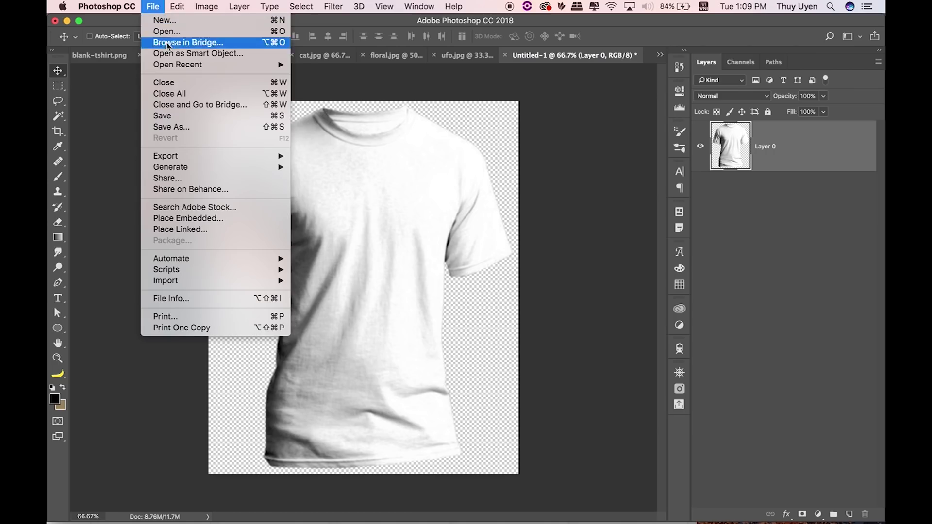
left_click(178, 117)
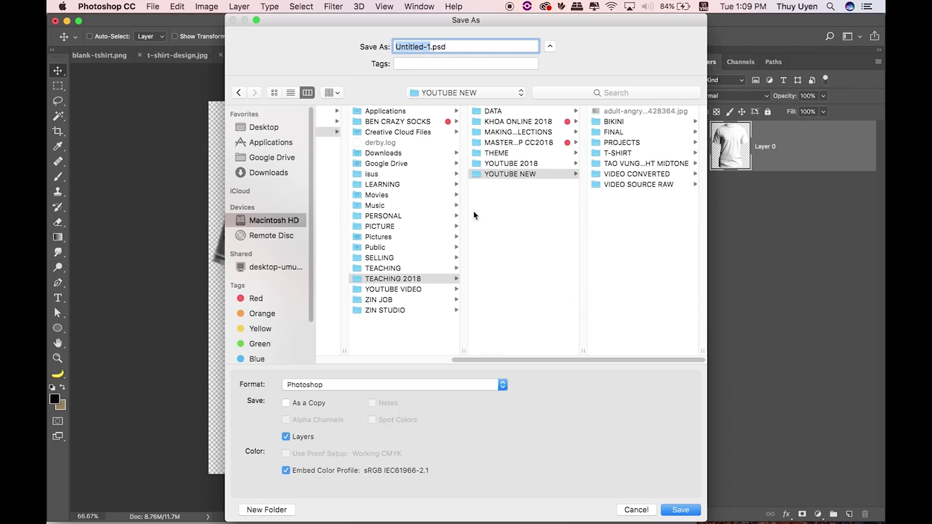
left_click(272, 128)
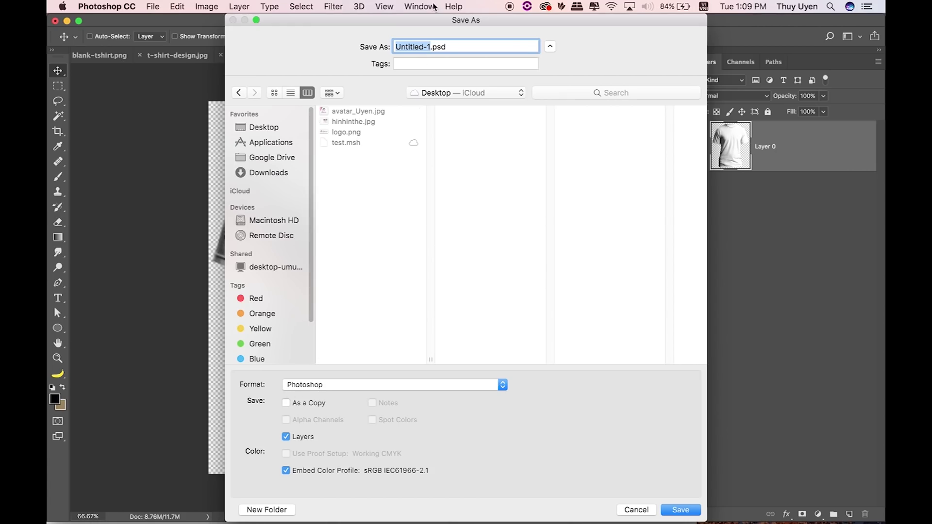
type("map")
key("Return")
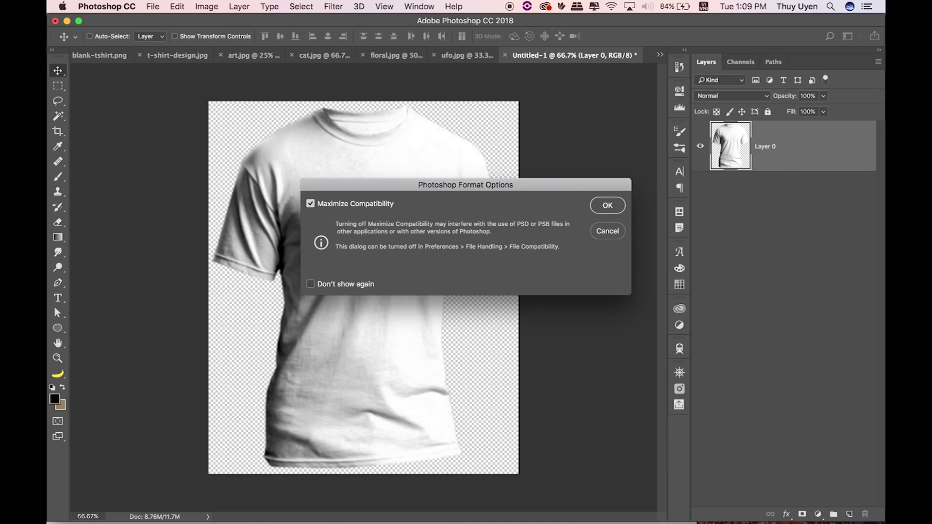
left_click(607, 204)
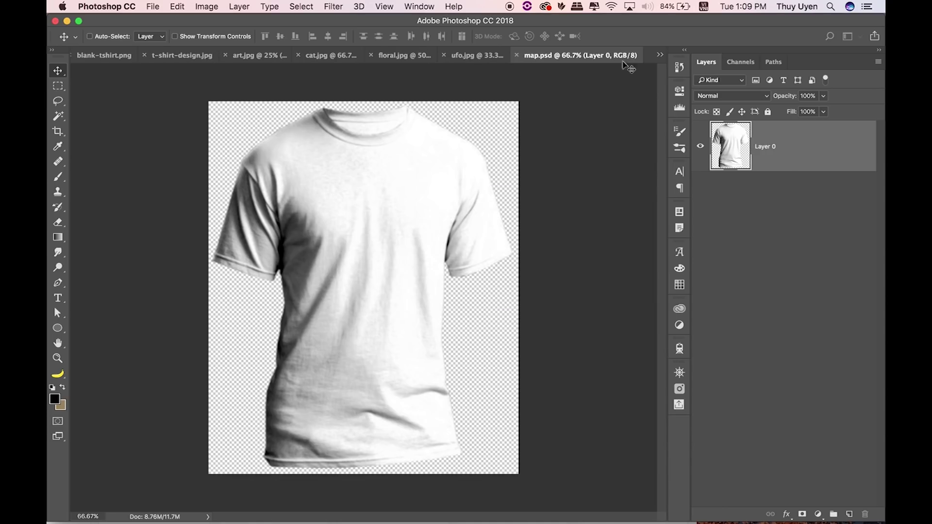
left_click(517, 55)
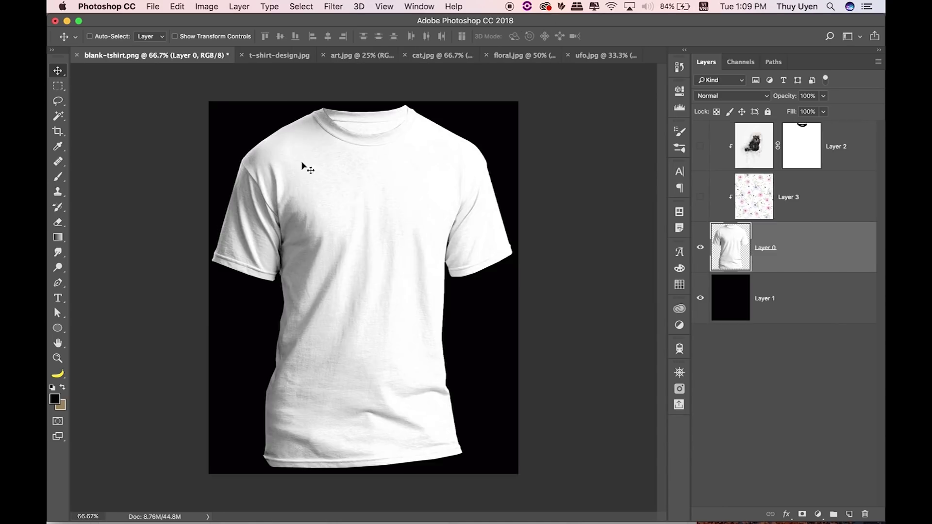
- Make the floral Layer 3 visible and convert it to a Smart Object
left_click(700, 248)
left_click(803, 197)
left_click(701, 198)
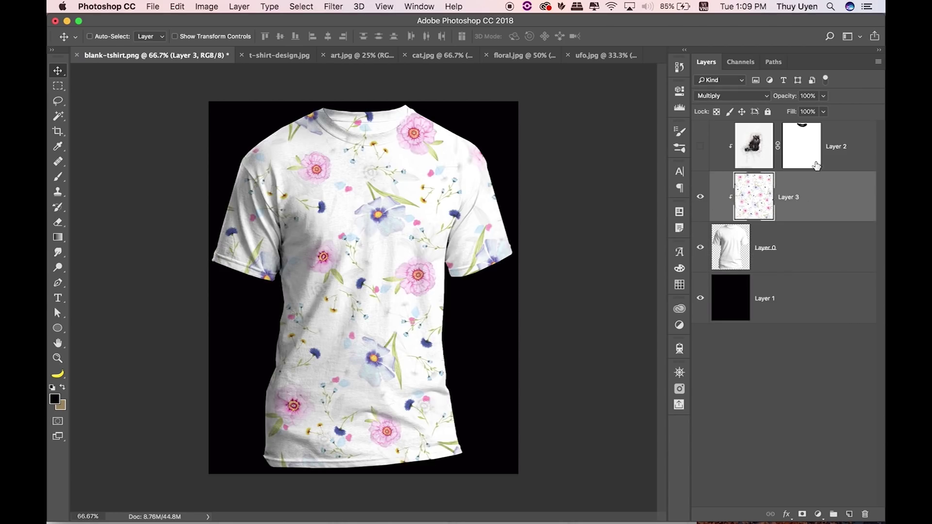
right_click(810, 195)
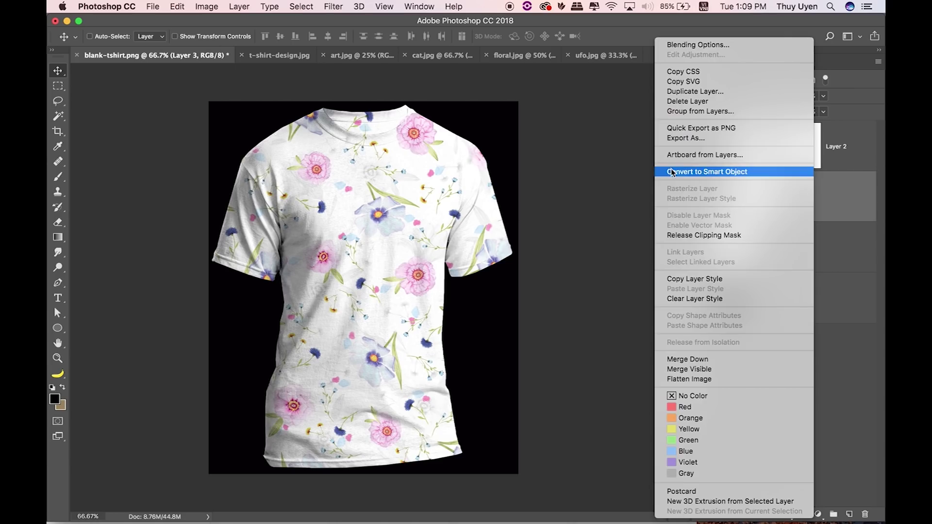
left_click(722, 173)
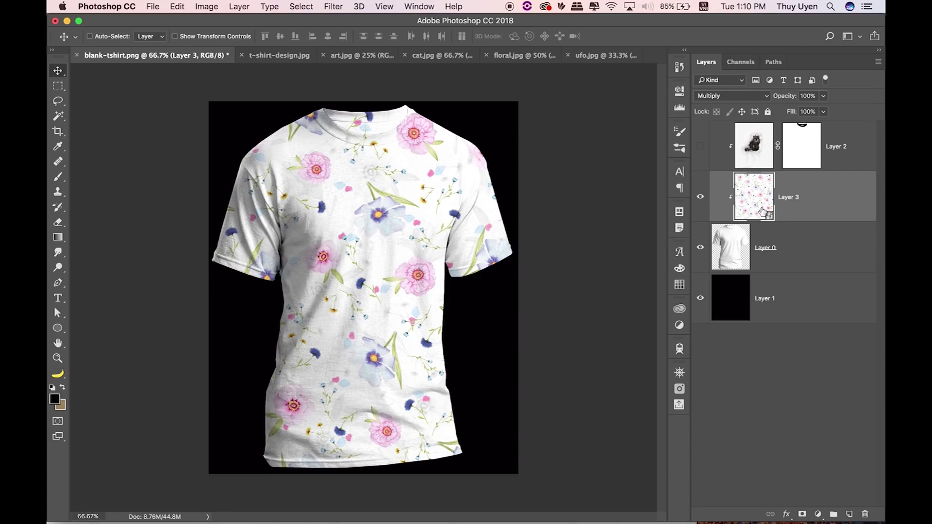
left_click(333, 6)
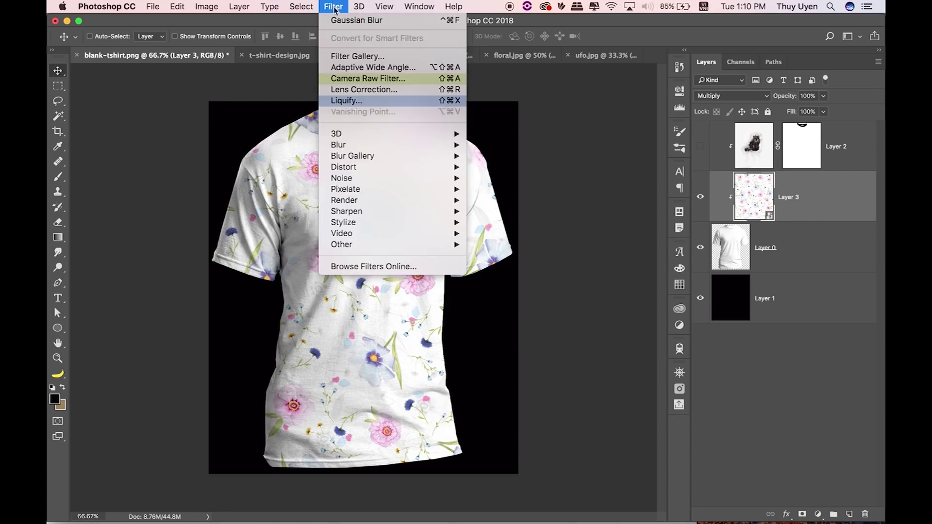
mouse_move(357, 167)
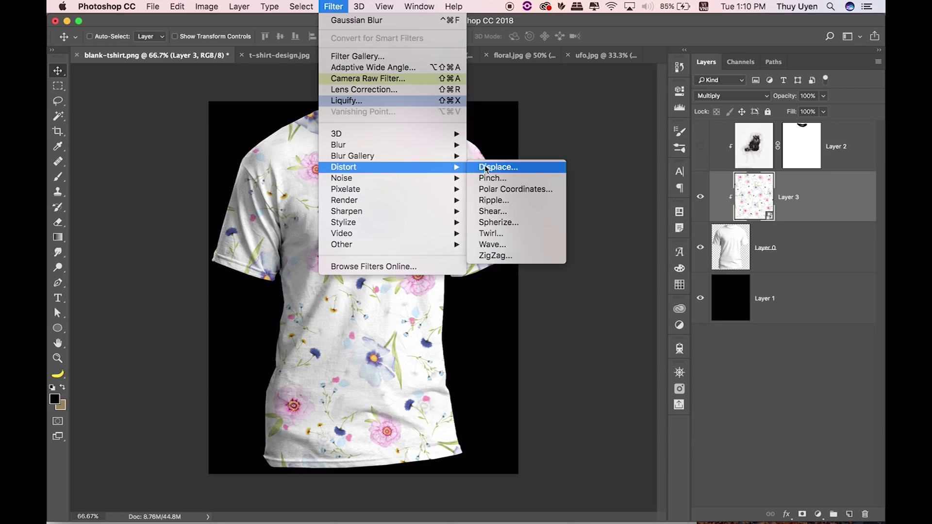
- Apply a Displace filter at scale 10 to Layer 3 using map.psd as the map
left_click(487, 167)
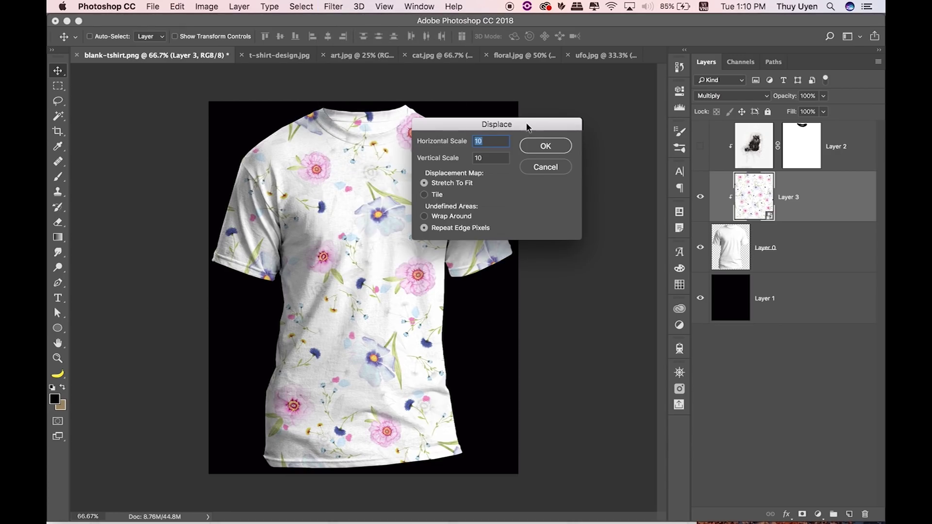
left_click_drag(526, 125, 558, 115)
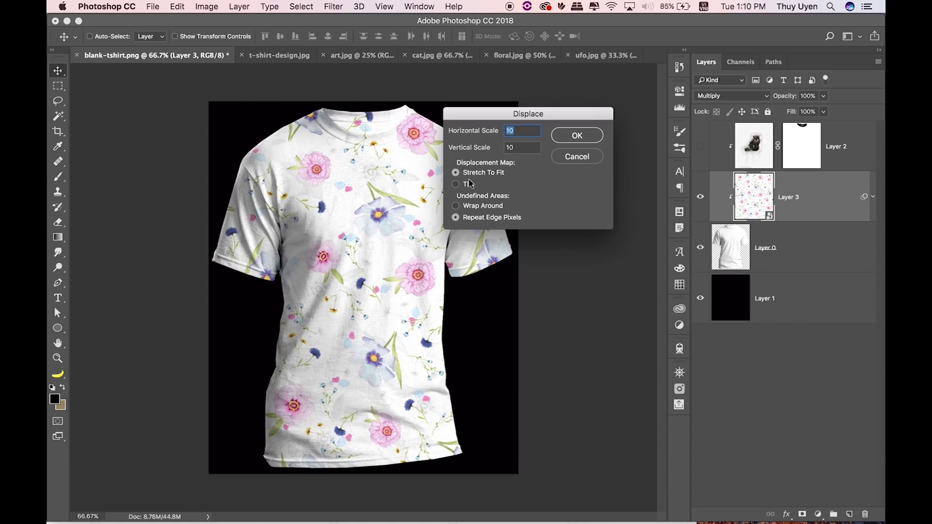
left_click(590, 135)
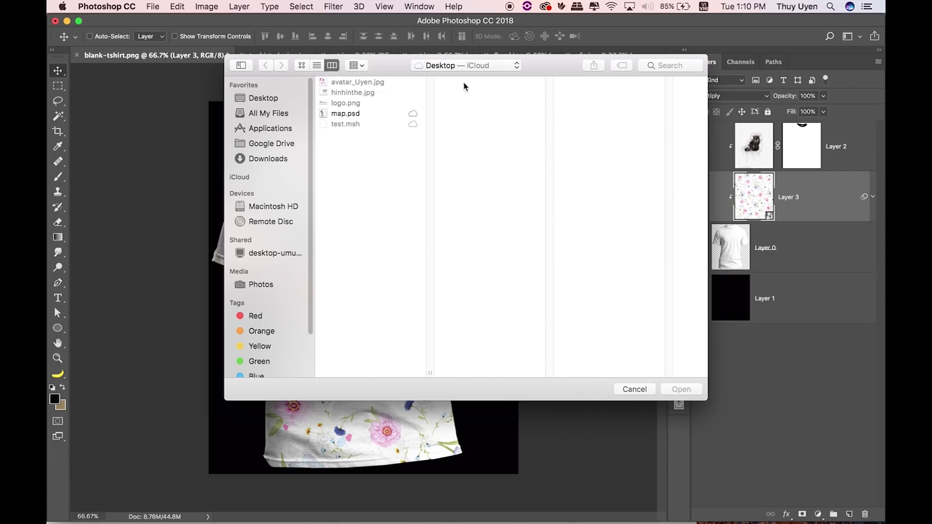
left_click(344, 114)
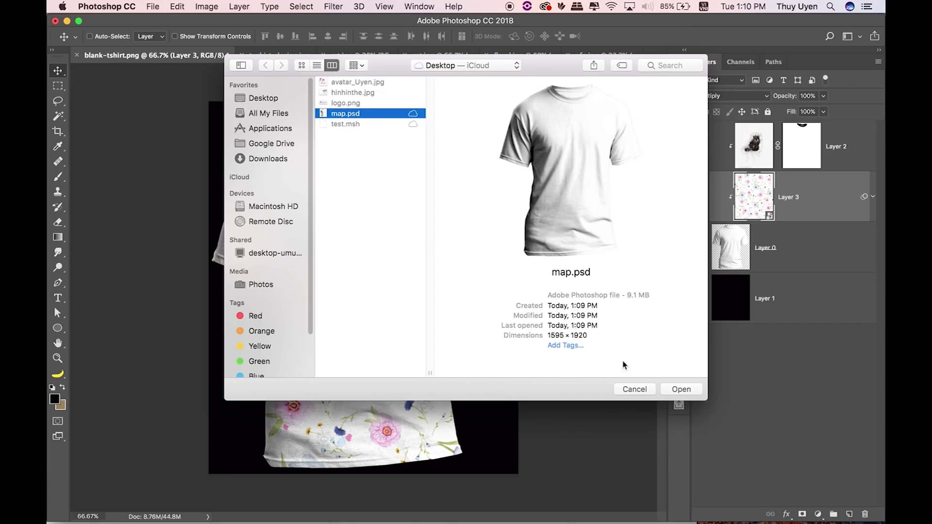
left_click(680, 390)
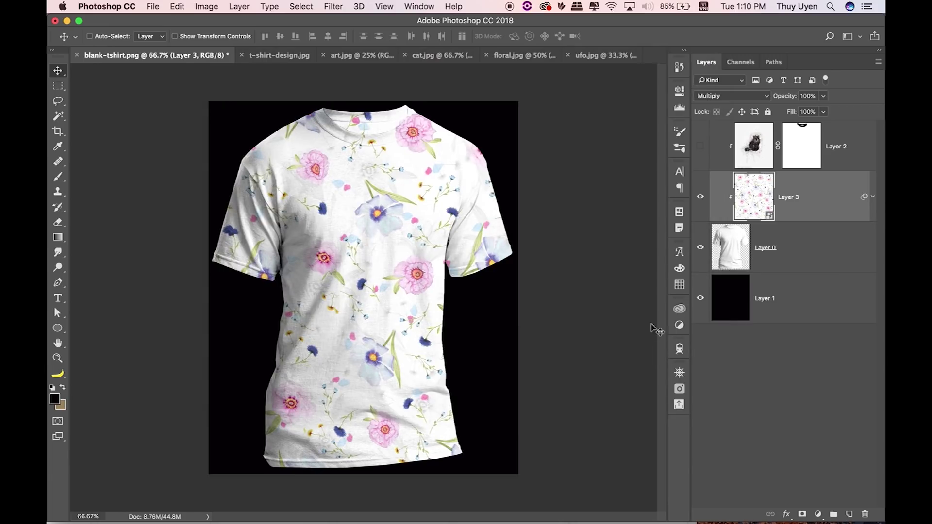
key("super+plus")
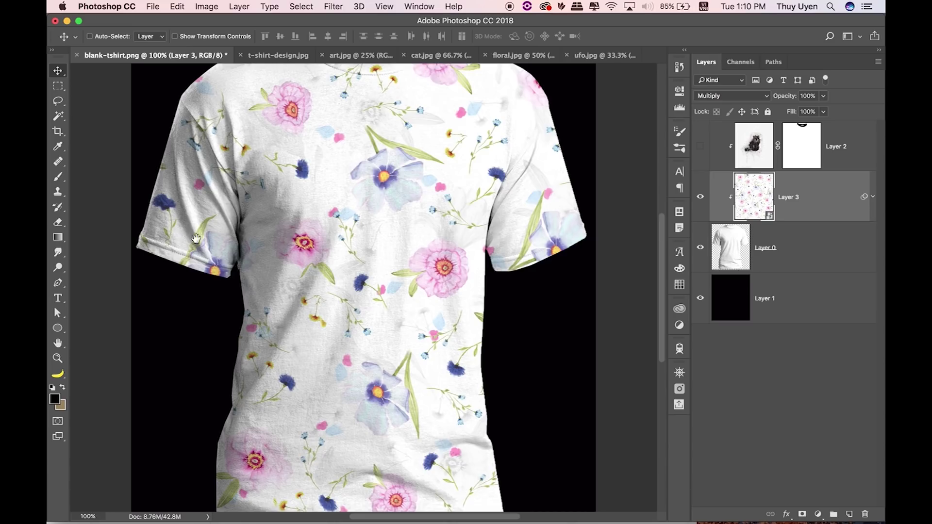
left_click_drag(195, 239, 249, 270)
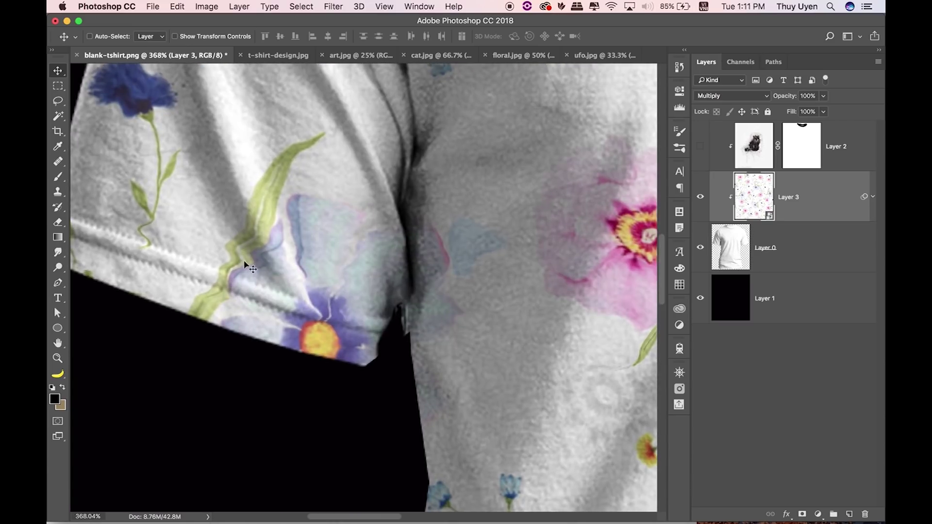
left_click(873, 197)
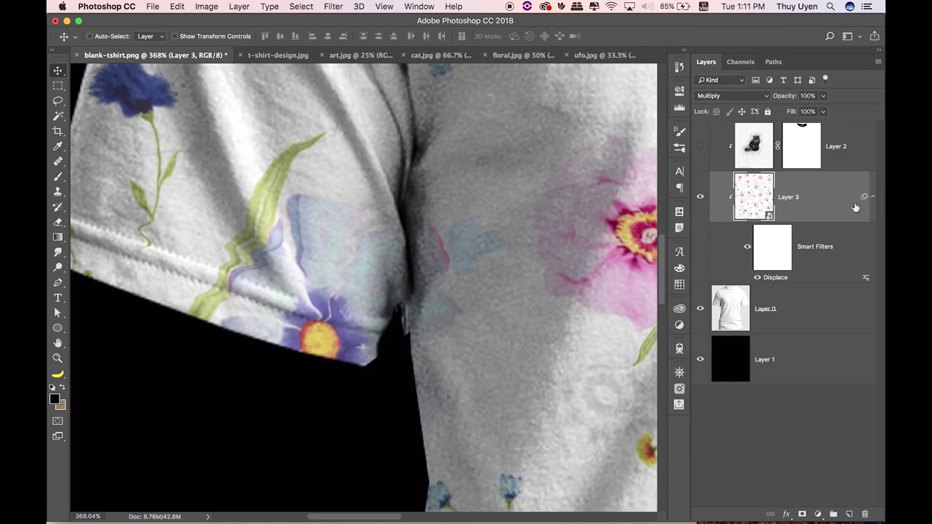
left_click(758, 278)
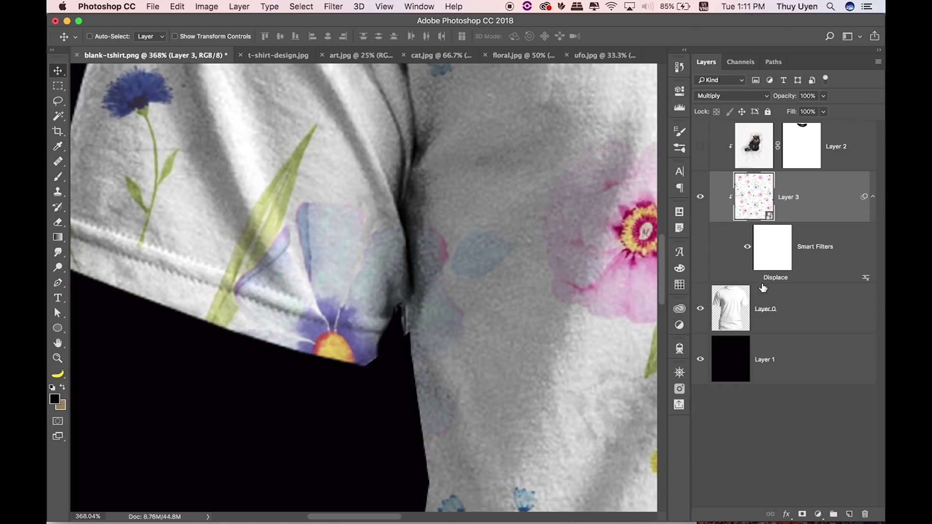
left_click(757, 277)
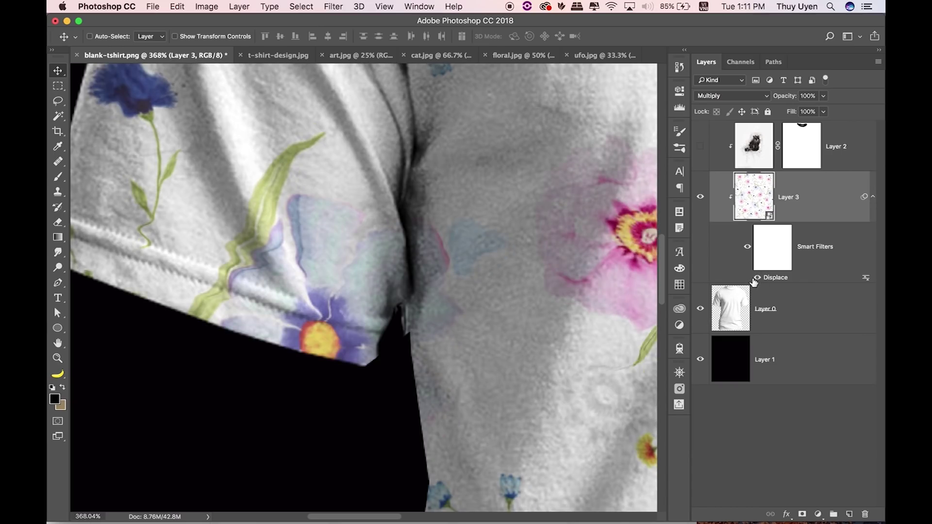
key("ctrl+1")
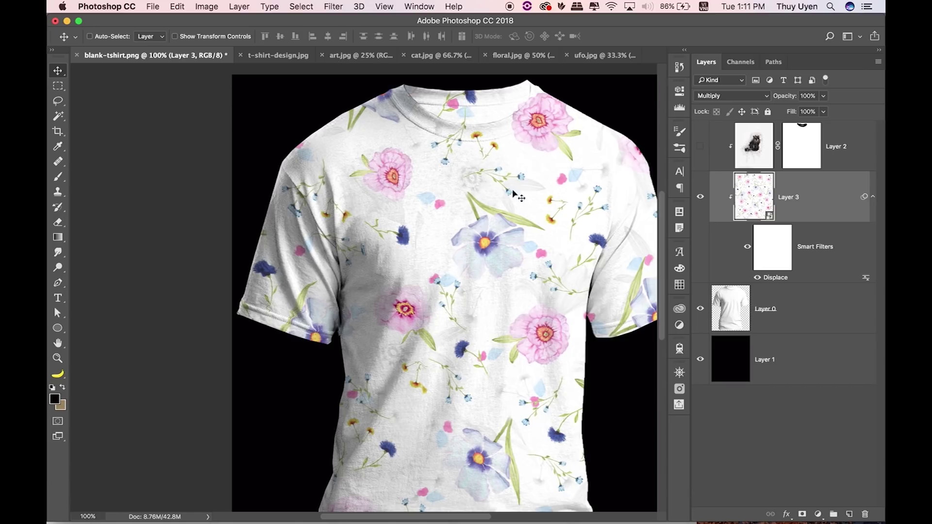
left_click_drag(406, 162, 306, 97)
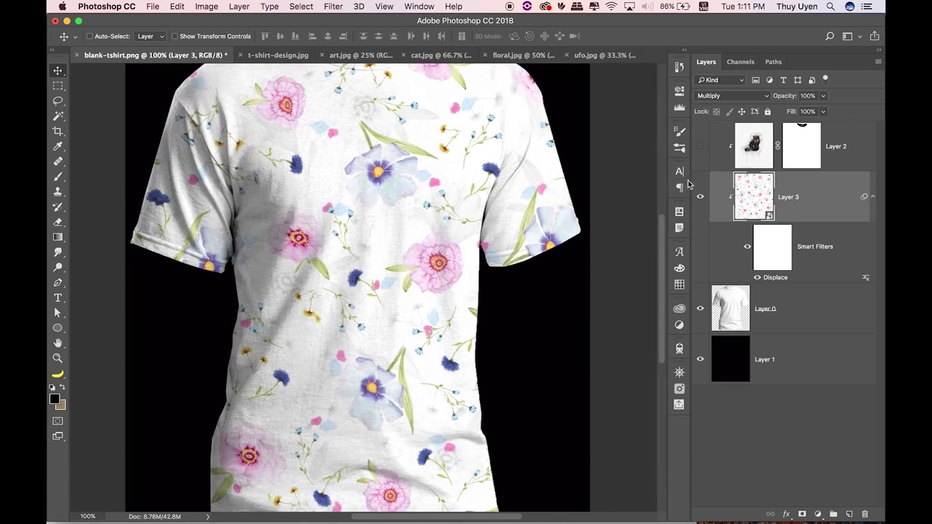
left_click(757, 278)
left_click(757, 279)
left_click(756, 279)
key("ctrl+minus")
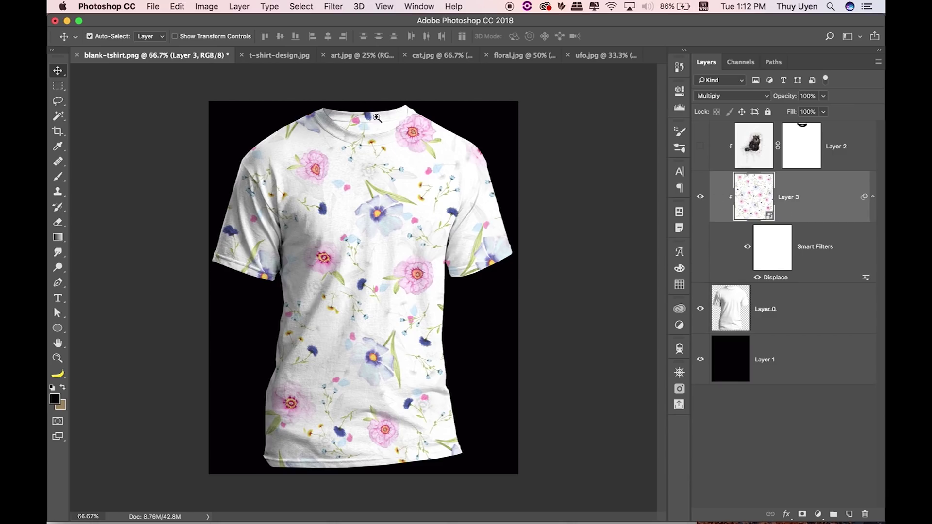
key("ctrl+plus")
left_click_drag(379, 112, 388, 158)
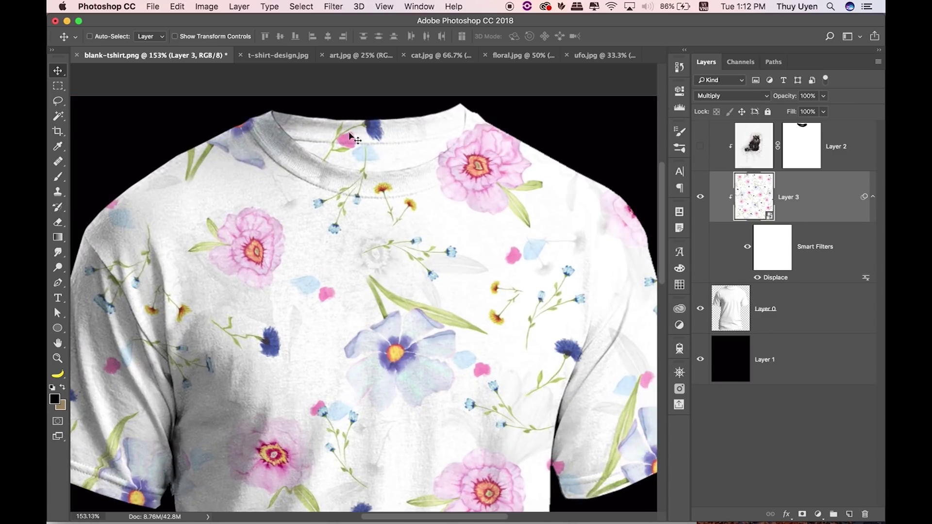
- Add a mask to Layer 3 and paint the flowers out of the inner collar with a 70-pixel brush
left_click(802, 514)
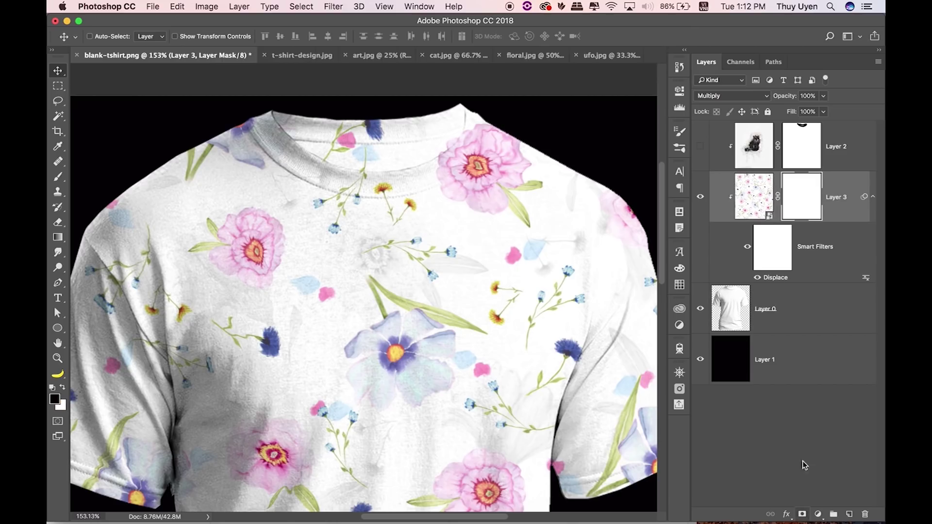
key("b")
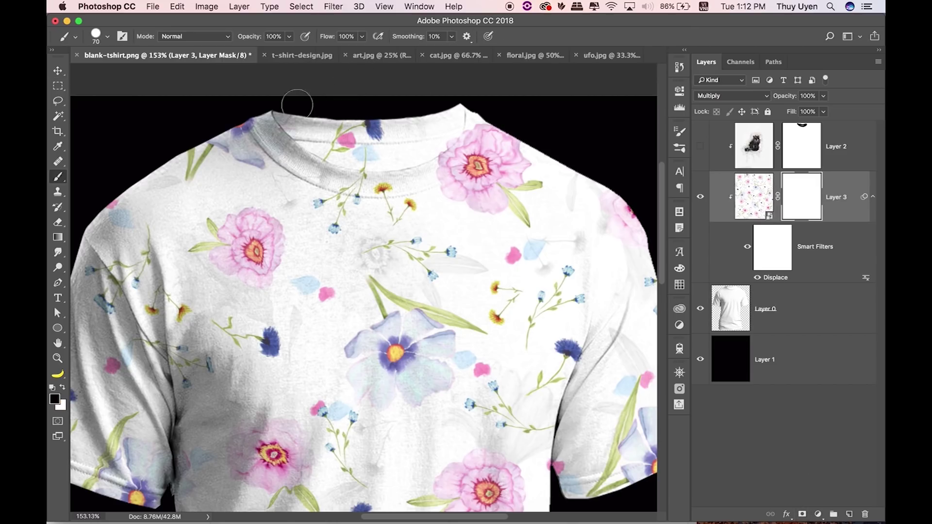
key("bracketright")
key("bracketright")
mouse_move(375, 127)
left_mouse_down()
mouse_move(342, 143)
mouse_move(379, 157)
left_mouse_up()
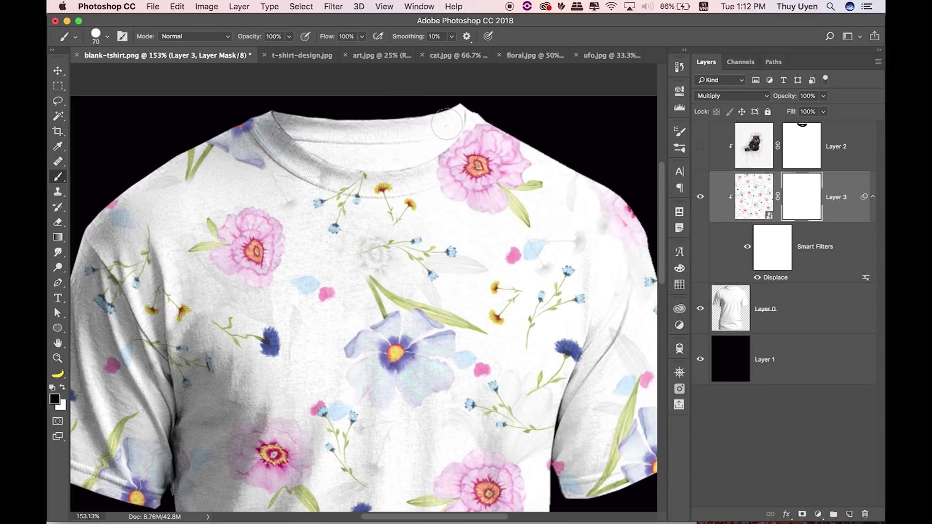
left_click_drag(431, 133, 451, 124)
key("v")
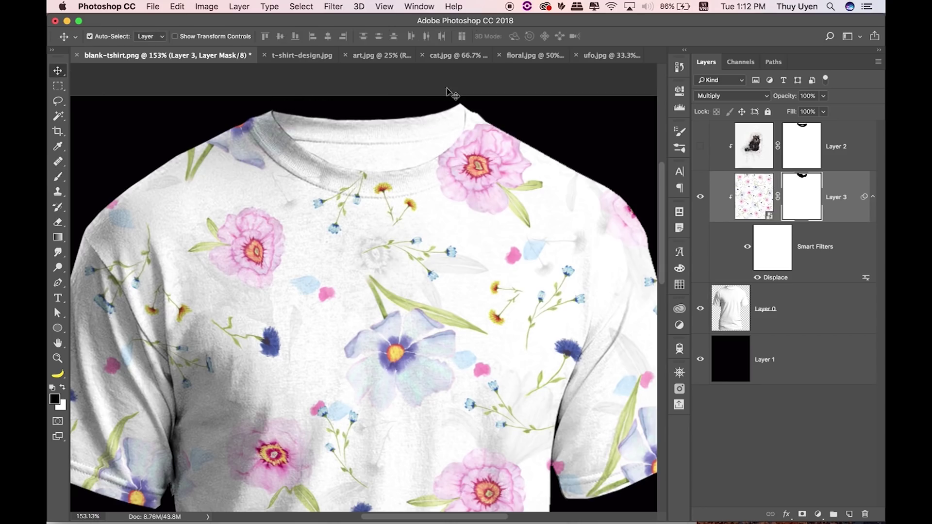
key("super+minus")
key("super+minus")
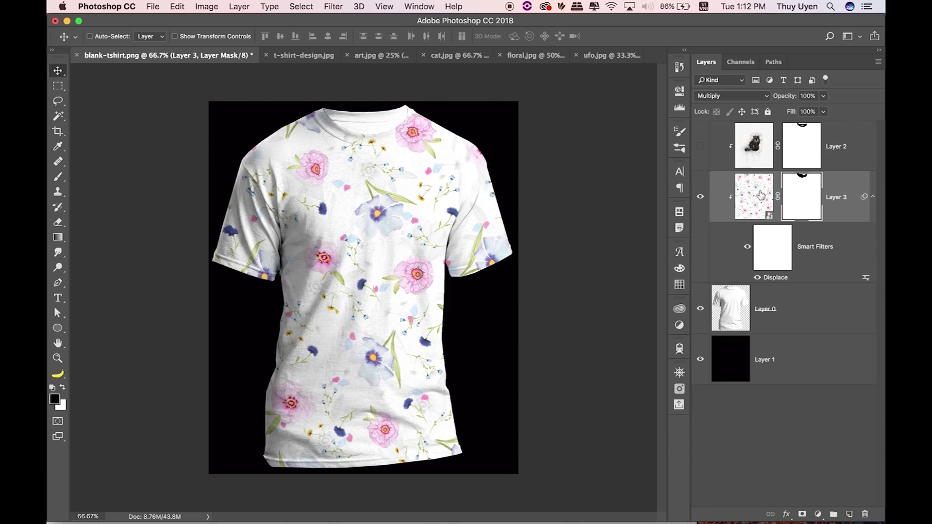
double_click(757, 197)
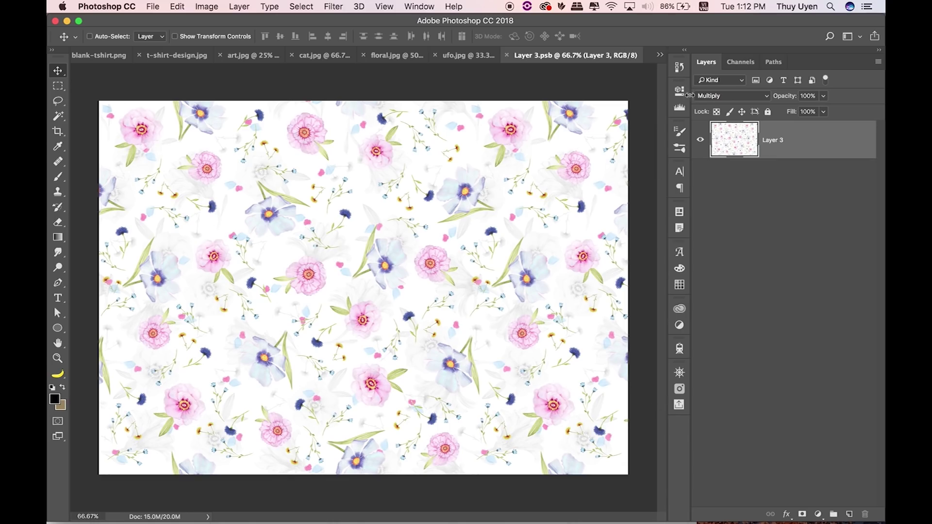
- Copy the whole ufo.jpg cave image and paste it into Layer 3.psb
left_click(458, 55)
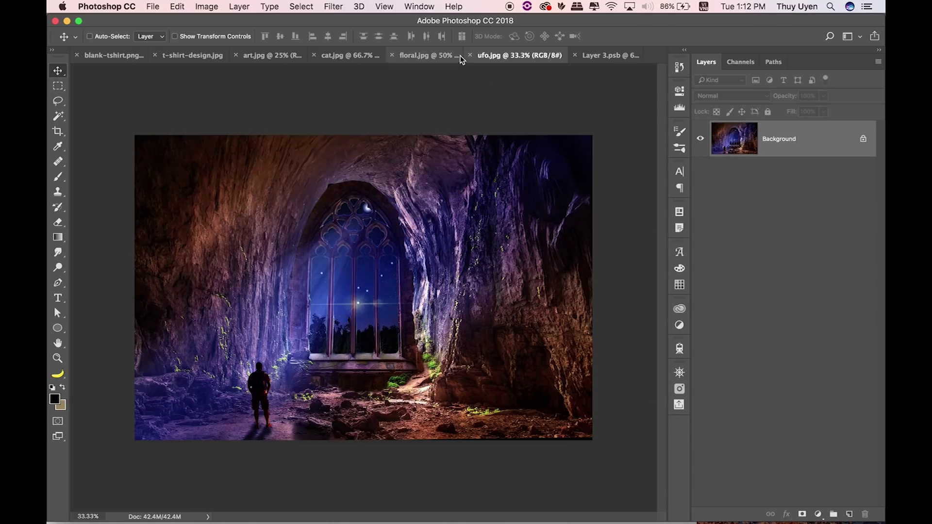
key("ctrl+a")
key("ctrl+c")
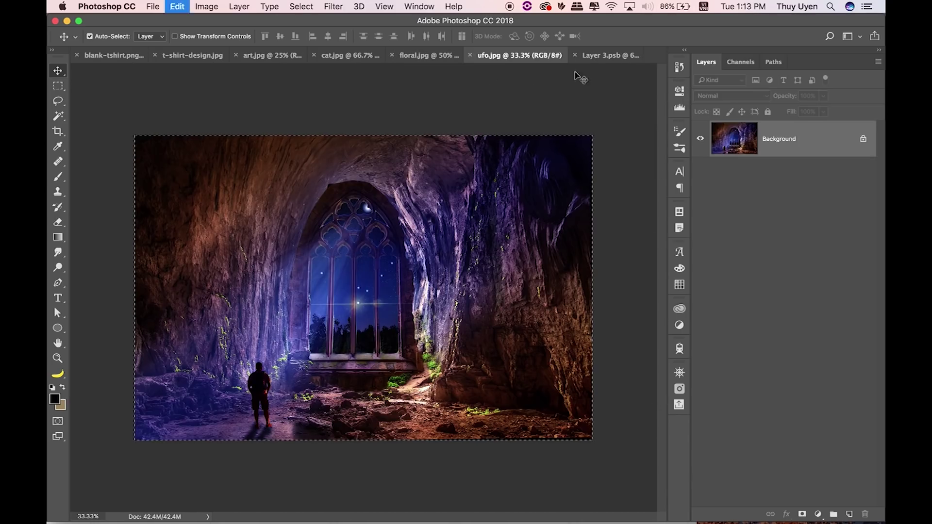
left_click(618, 57)
key("ctrl+v")
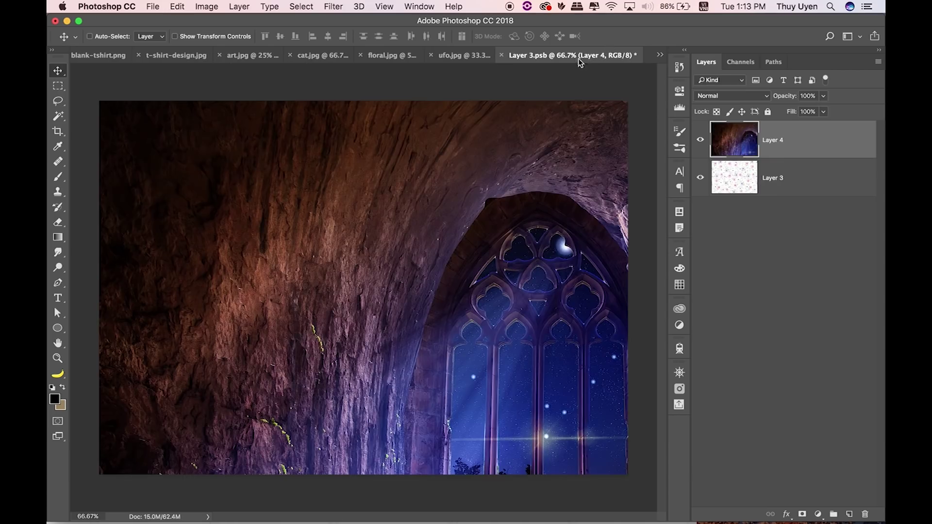
- Scale the pasted cave layer to about 62% and save Layer 3.psb
key("ctrl+t")
key("ctrl+0")
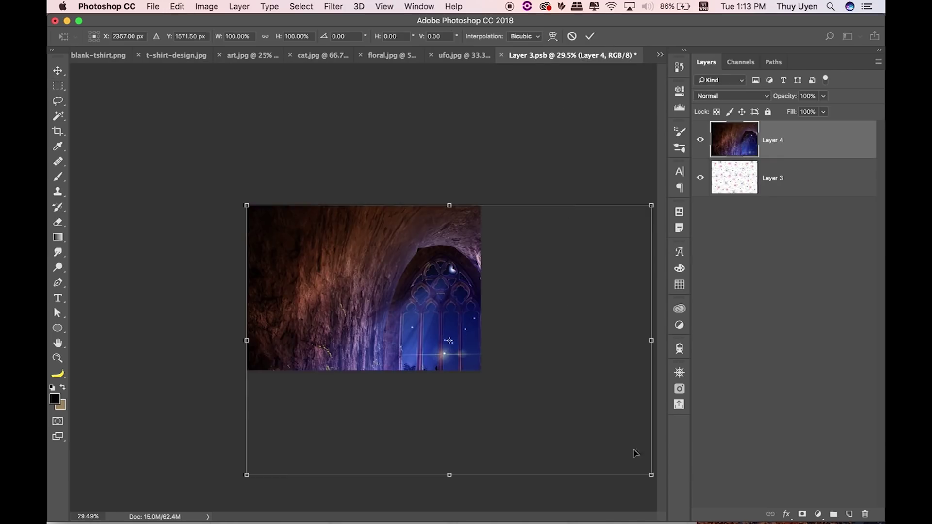
left_click_drag(651, 476, 495, 371)
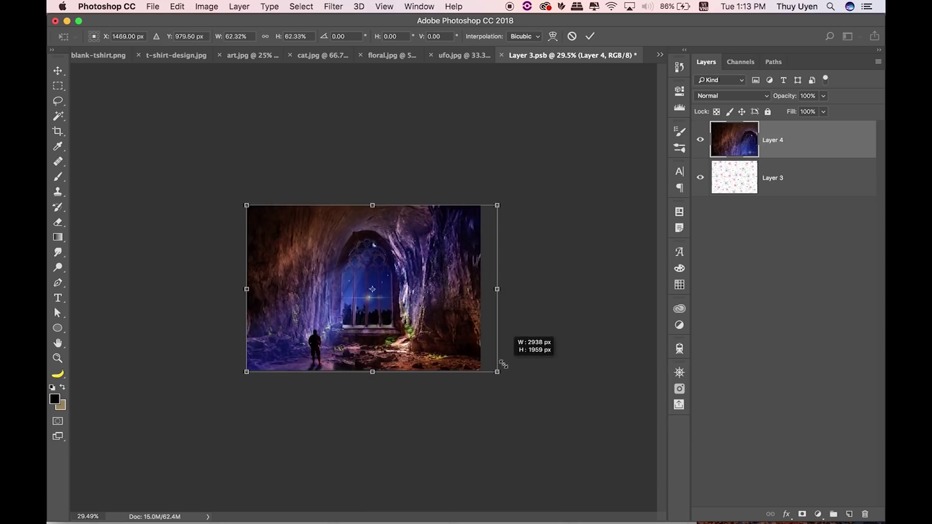
key("Return")
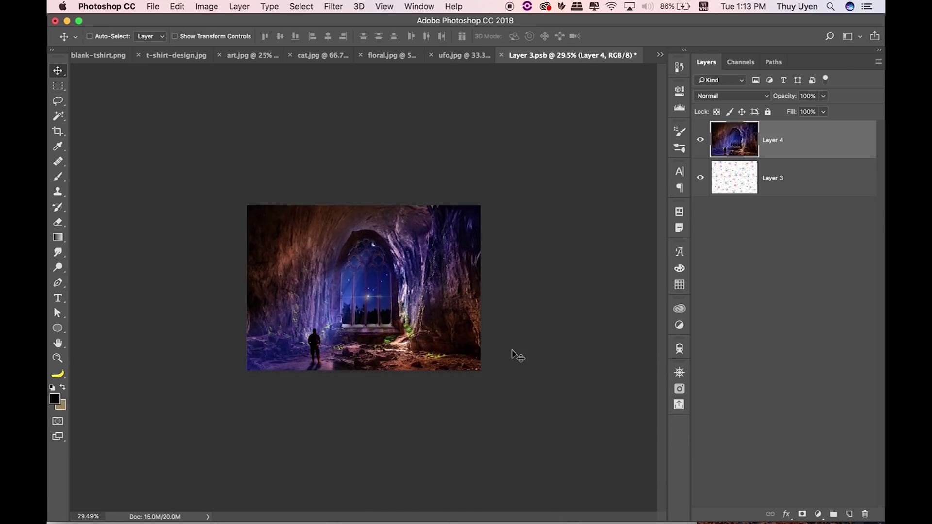
key("ctrl+s")
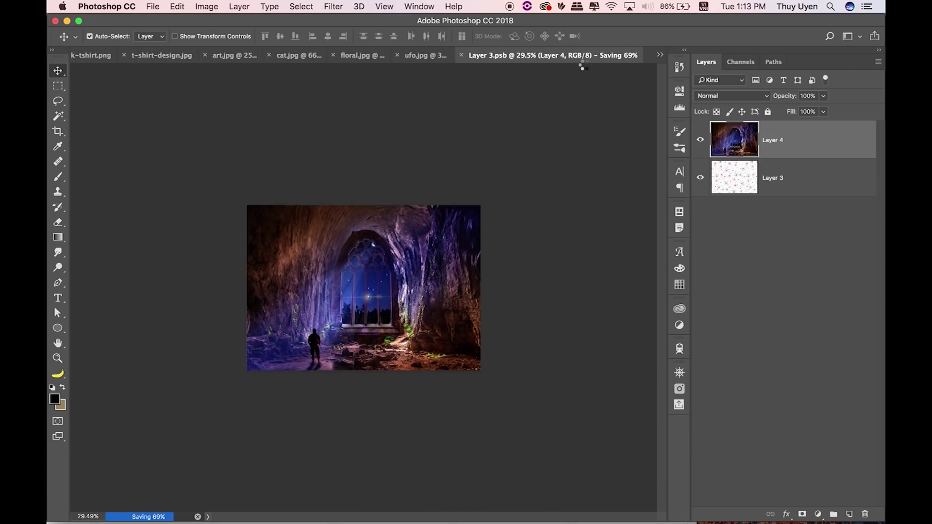
- Back in blank-tshirt.png, compare the chest with the cave layer and Displace filter toggled
left_click(97, 56)
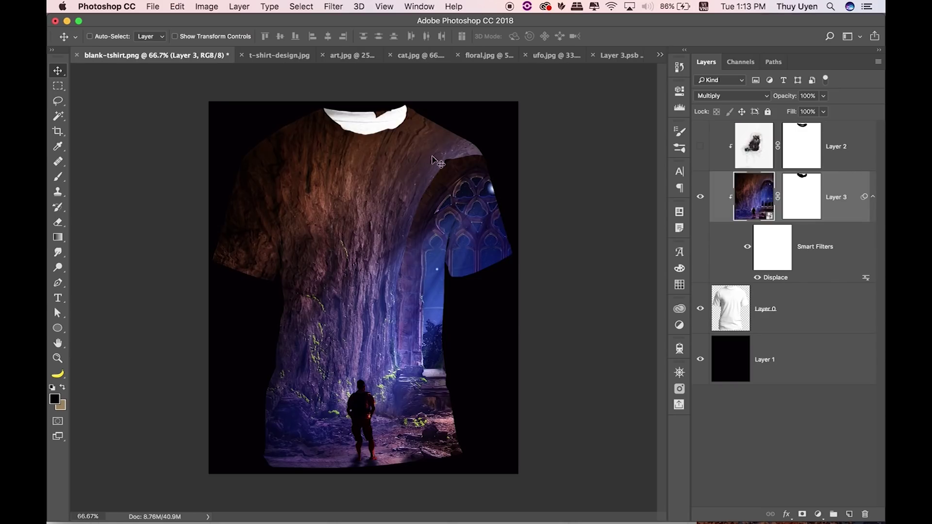
key("ctrl")
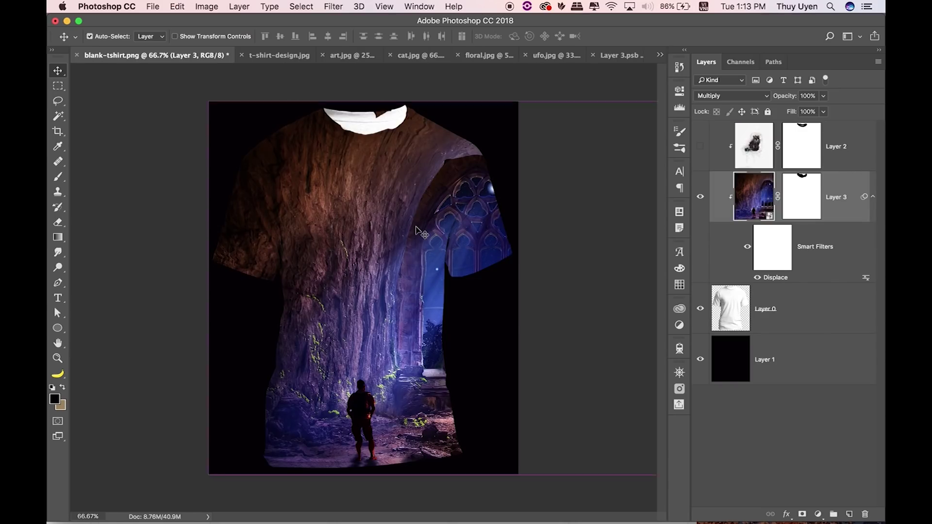
key("ctrl+1")
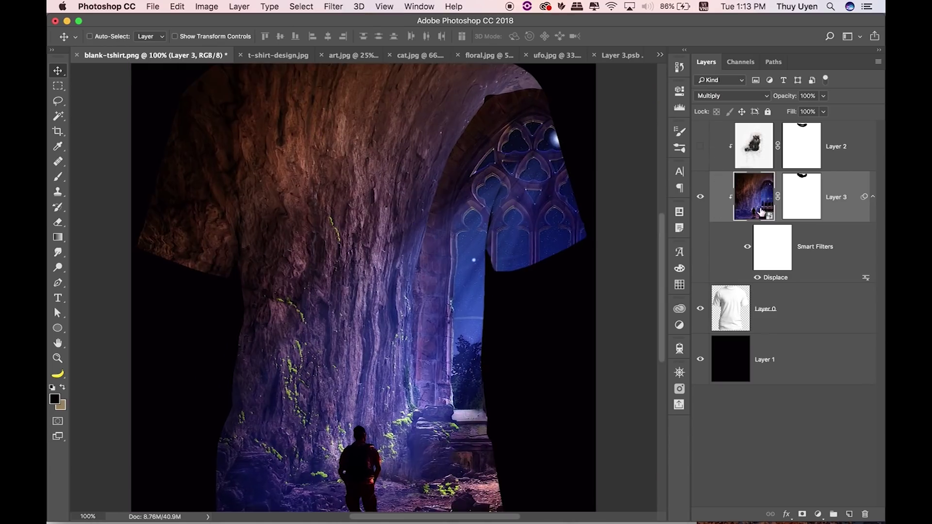
left_click(700, 197)
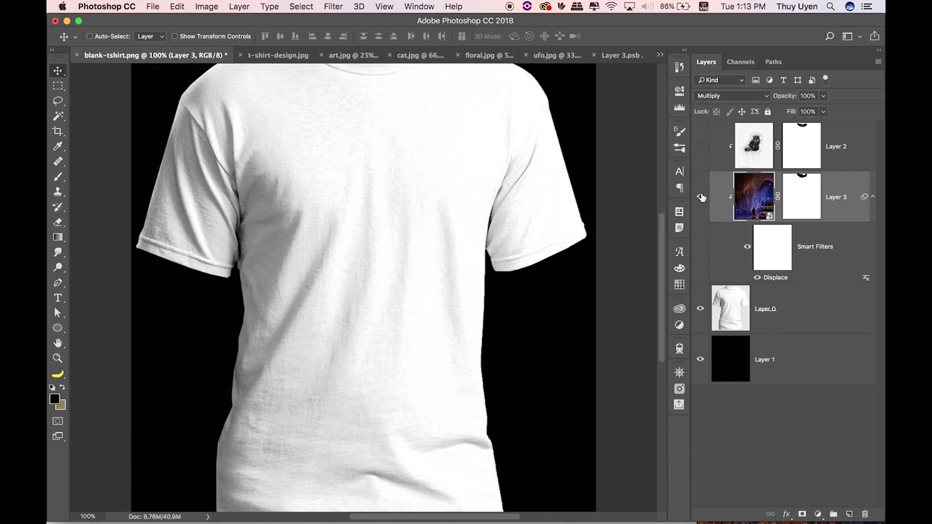
left_click(701, 197)
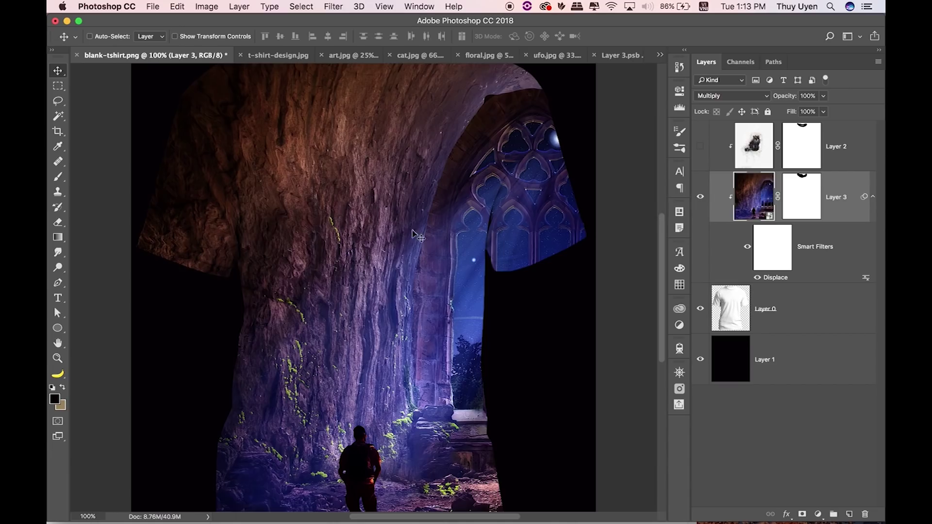
left_click_drag(322, 243, 348, 241)
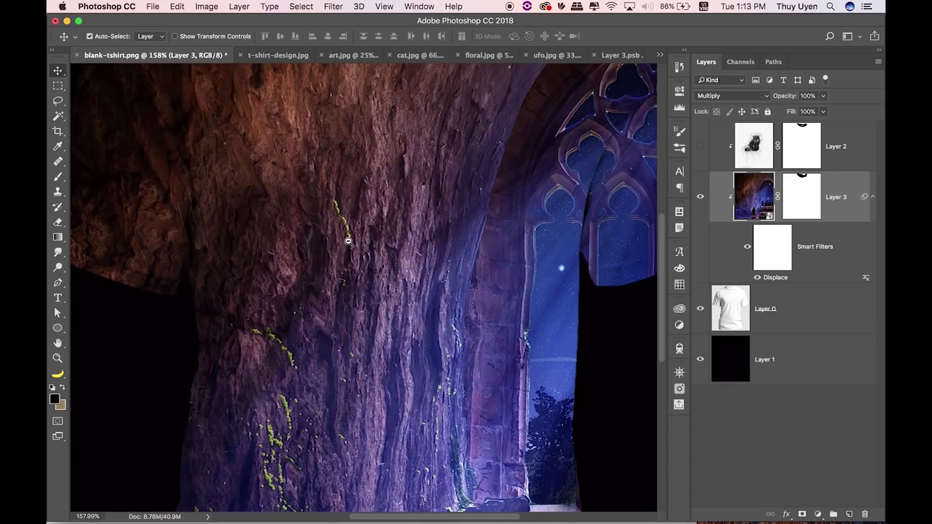
left_click(757, 278)
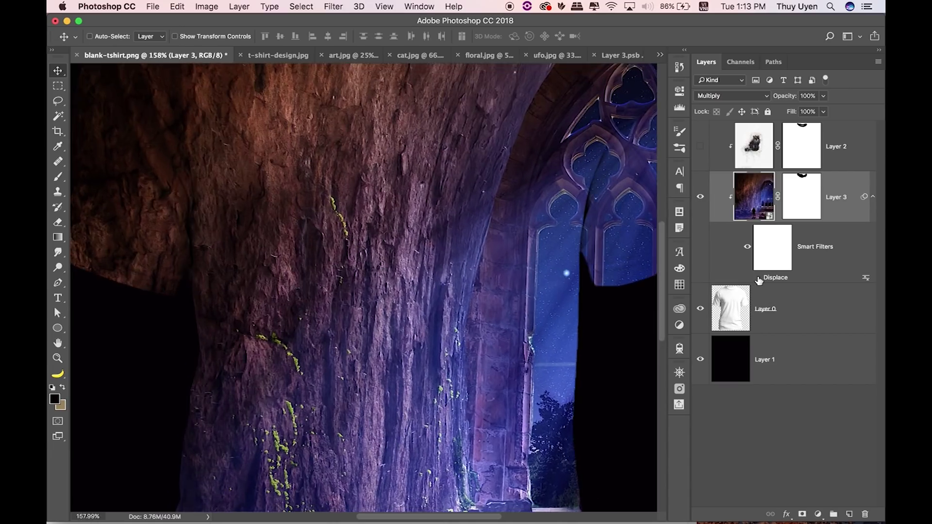
left_click(757, 278)
left_click(757, 278)
- Hide the black background Layer 1 and check the Displace warp on the left sleeve
left_click_drag(259, 193, 343, 229)
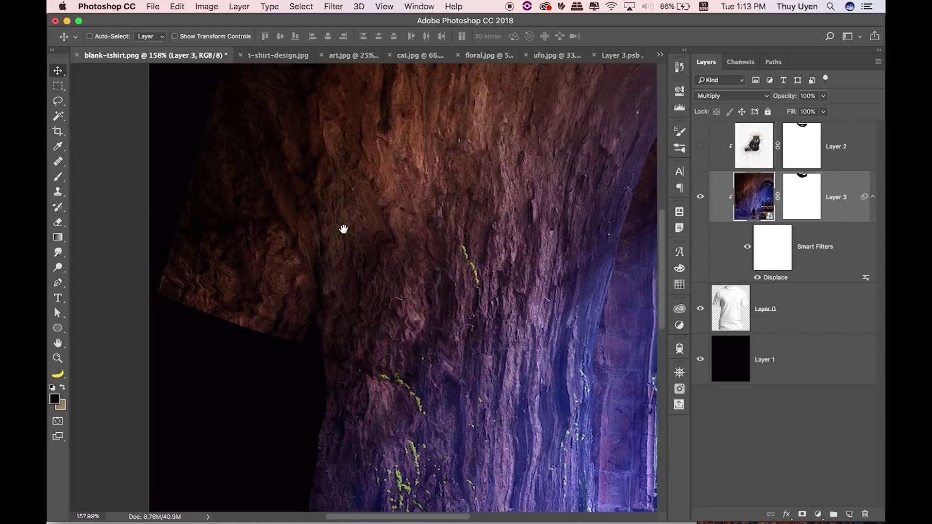
left_click_drag(285, 212, 312, 220)
left_click(700, 359)
left_click(756, 278)
scroll(264, 121, "up", 2)
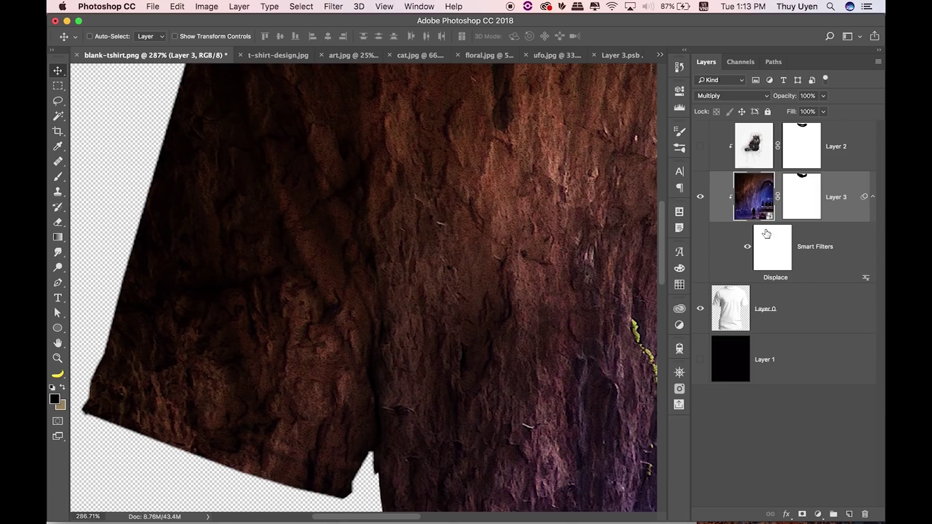
left_click(757, 278)
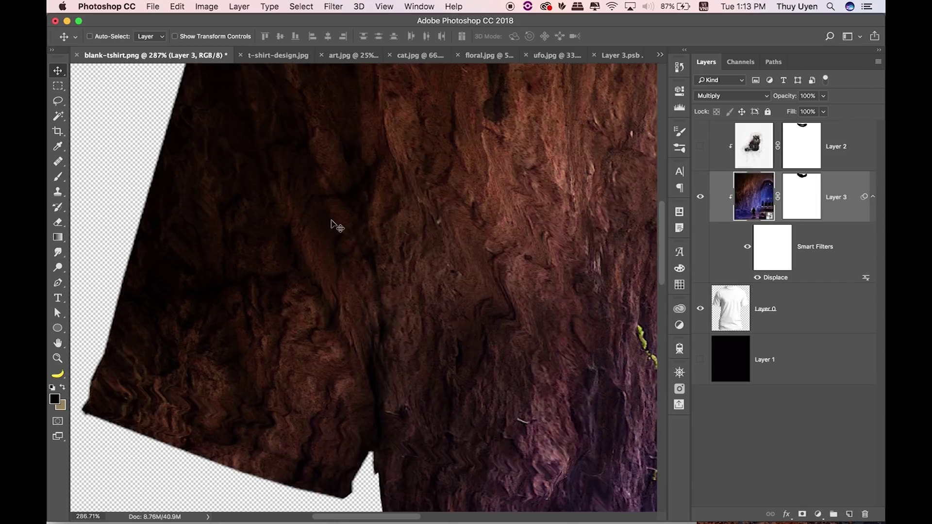
key("super+minus")
key("super+minus")
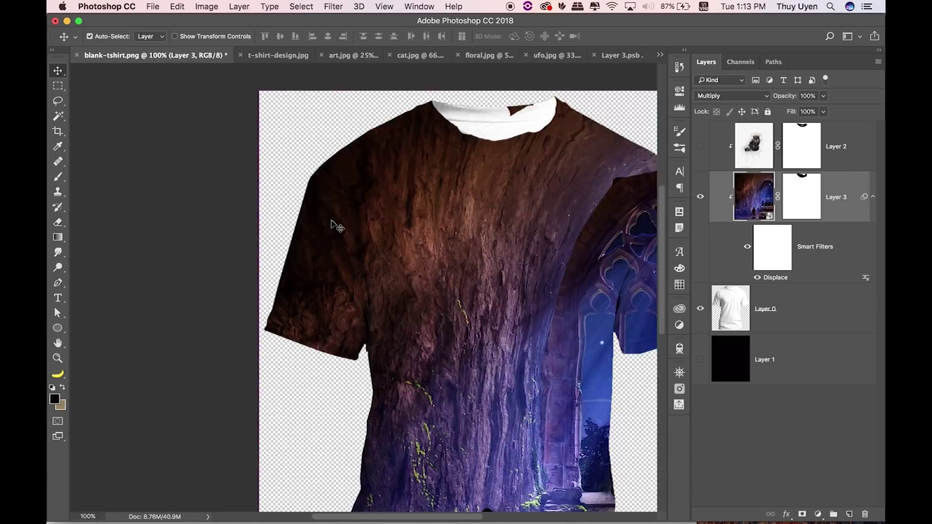
key("super+minus")
- Paint black on Layer 3's mask to remove the brown notch from the collar
scroll(412, 104, "up", 2)
scroll(443, 124, "up", 5)
scroll(513, 131, "up", 3)
left_click(802, 200)
key("b")
left_click_drag(443, 156, 364, 187)
- Restore the collar's left edge with white on the mask, then zoom out to the whole shirt
key("x")
left_click_drag(203, 284, 208, 281)
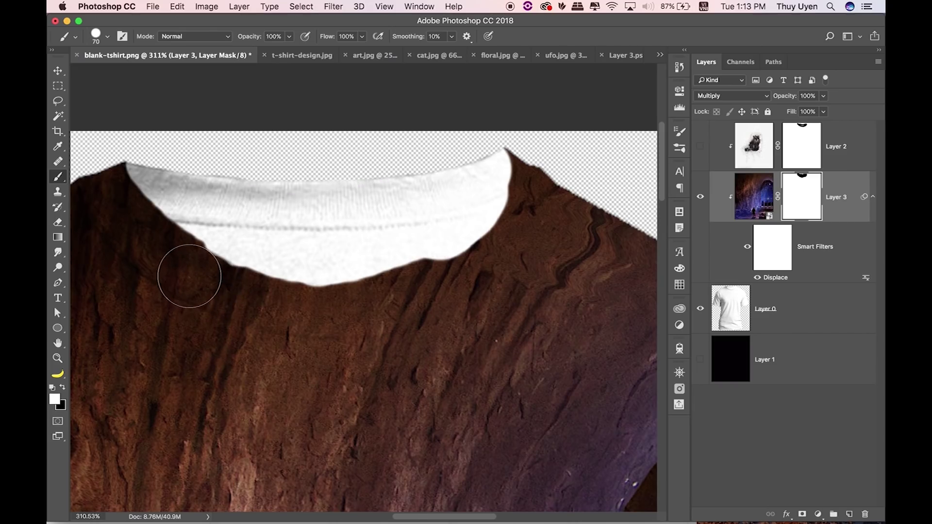
key("x")
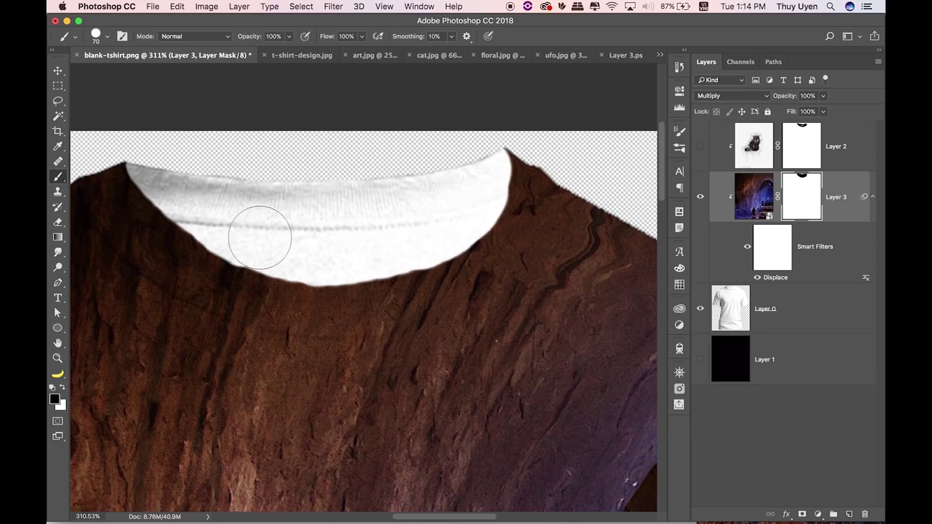
key("x")
key("v")
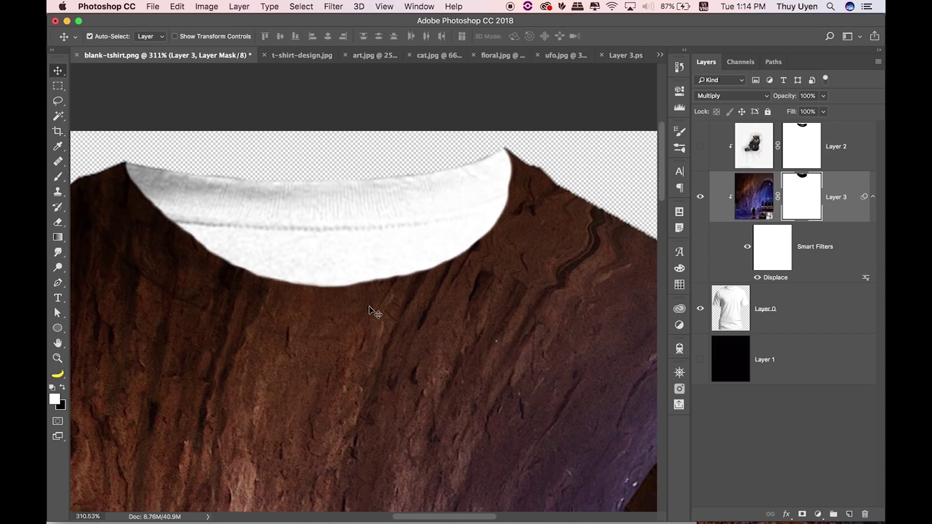
key("super+minus")
key("super+minus")
key("super+minus")
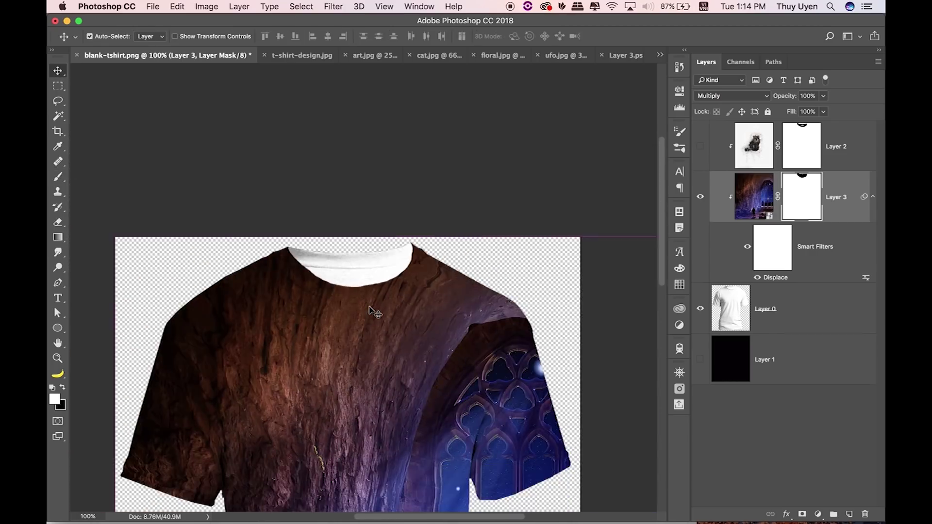
key("super+minus")
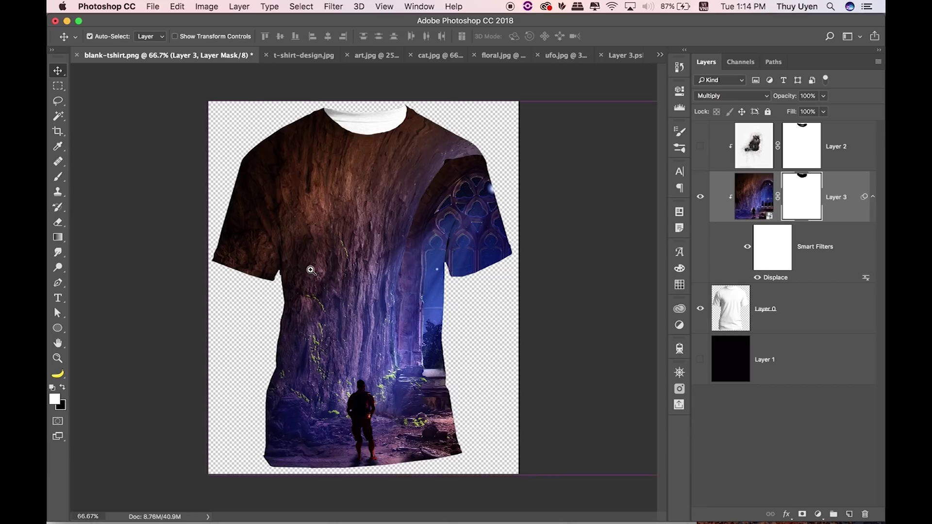
scroll(307, 271, "up", 3)
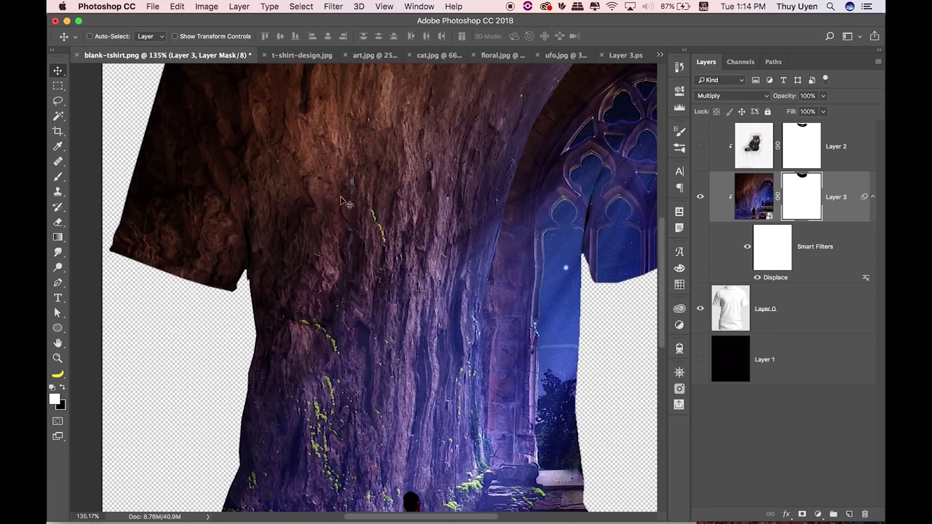
left_click(701, 198)
left_click(700, 197)
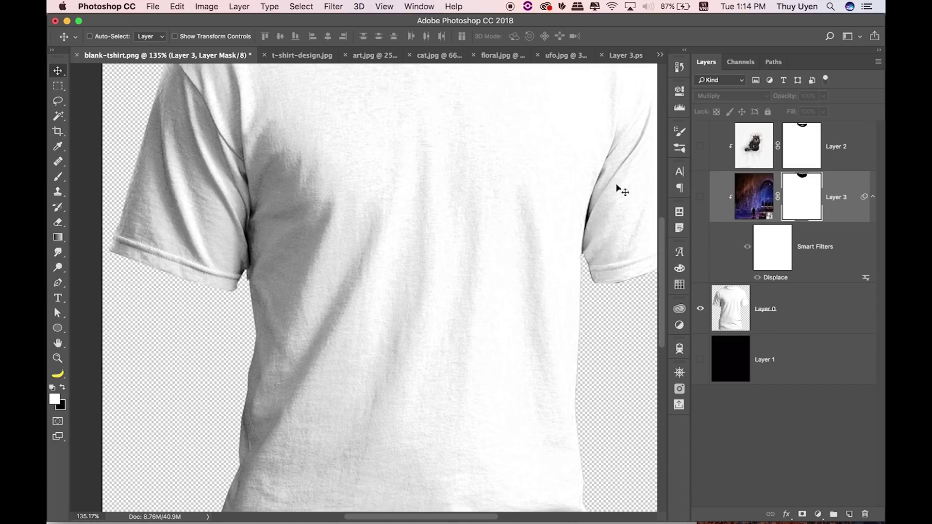
mouse_move(450, 307)
left_mouse_down()
mouse_move(455, 162)
mouse_move(445, 150)
left_mouse_up()
key("ctrl+1")
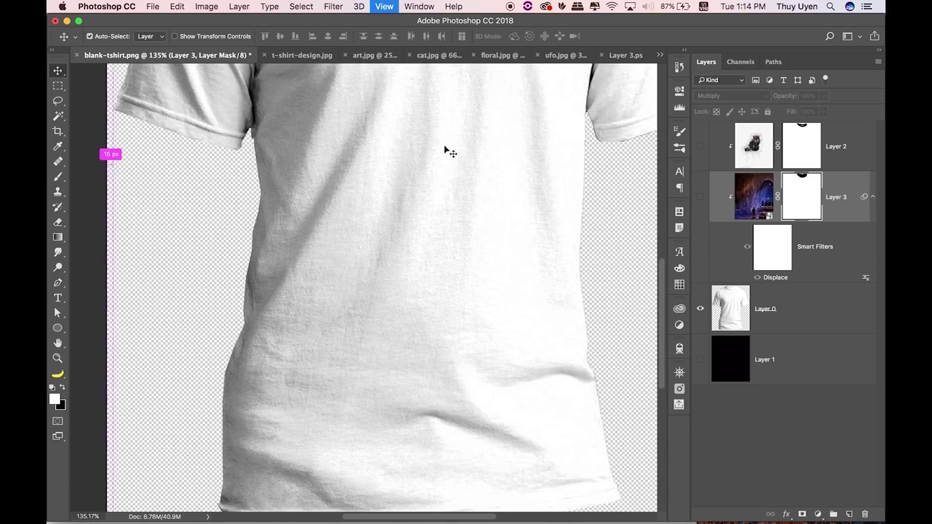
left_click(700, 197)
key("ctrl+minus")
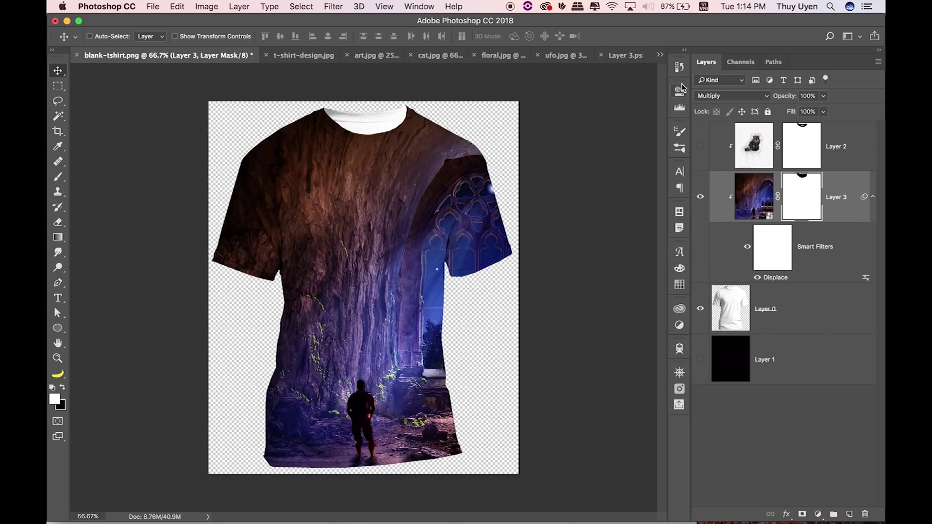
- Duplicate Layer 0 above Layer 3 and clip the cave layer to the original shirt
left_click(808, 308)
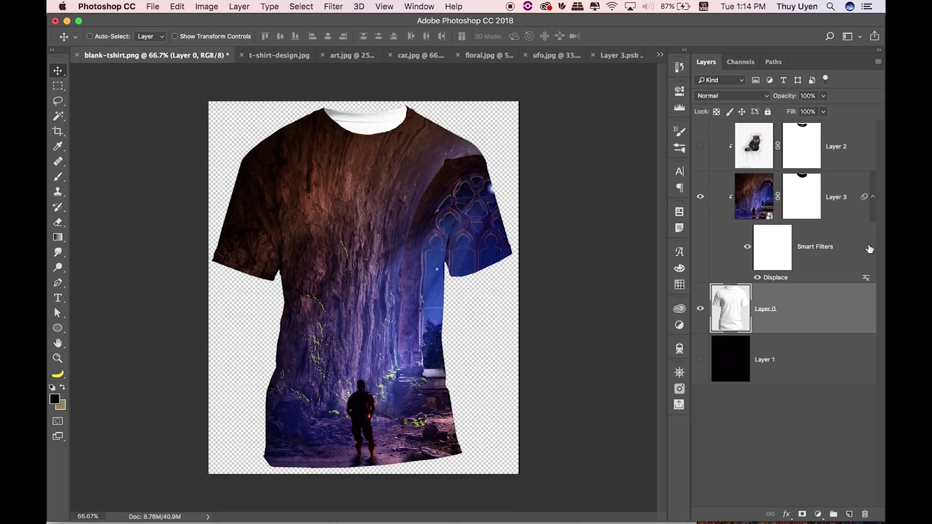
left_click(872, 198)
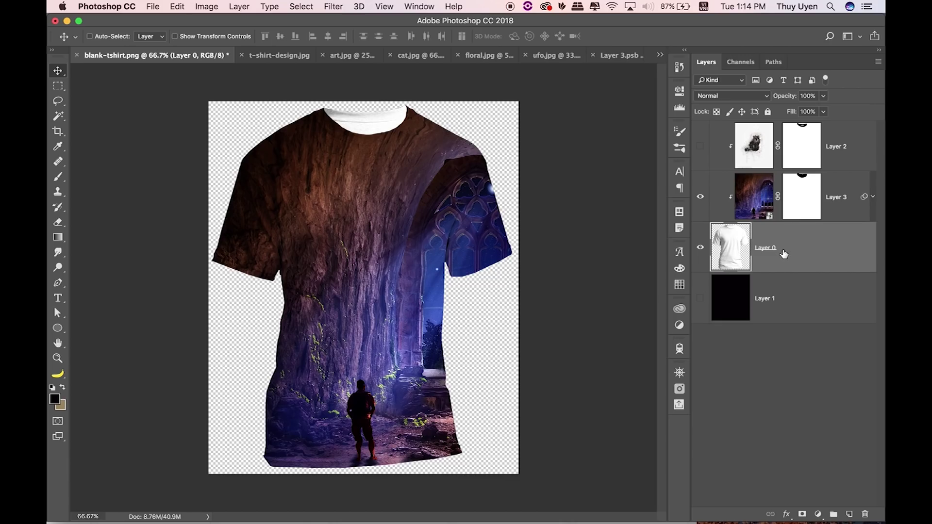
key("ctrl+j")
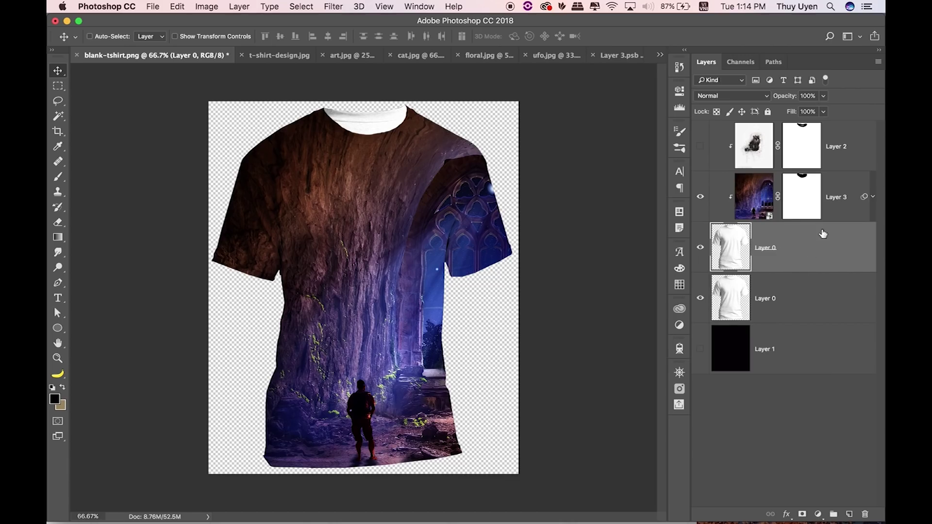
left_click_drag(788, 240, 801, 181)
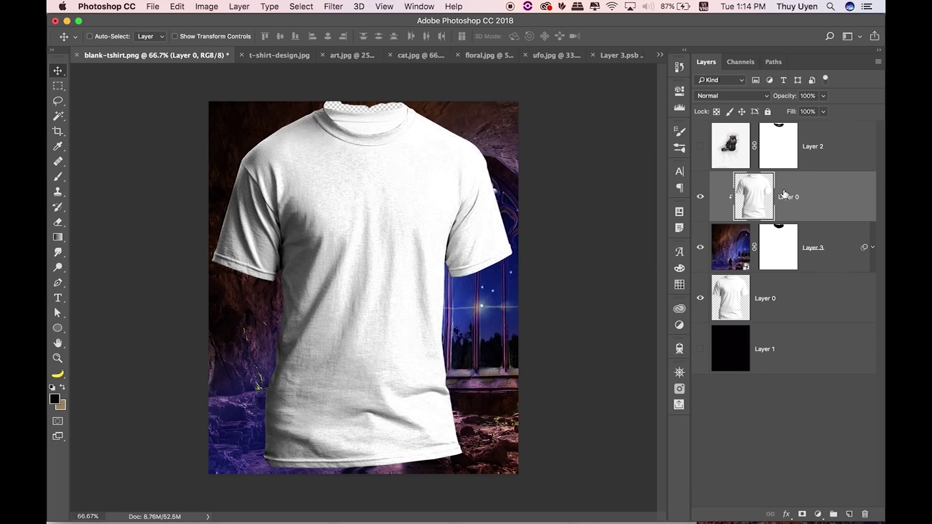
left_click(798, 269, "alt")
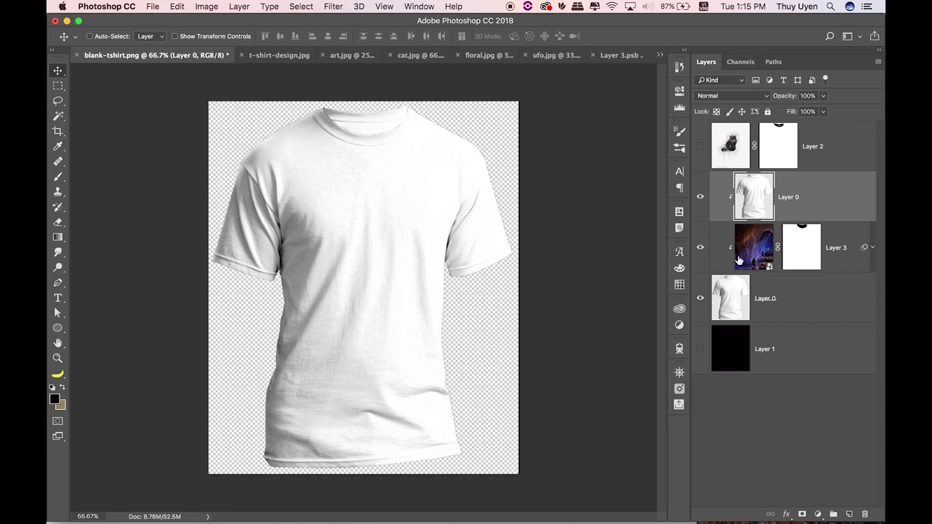
left_click(701, 198)
left_click(729, 94)
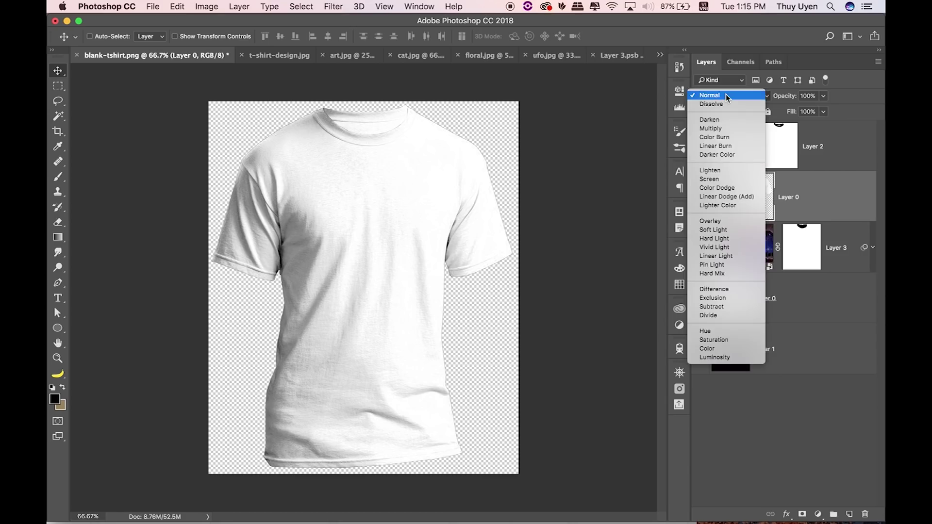
- Set the Layer 0 copy to Multiply and toggle its visibility to compare the shading
left_click(723, 128)
scroll(432, 279, "up", 3)
scroll(480, 266, "right", 2)
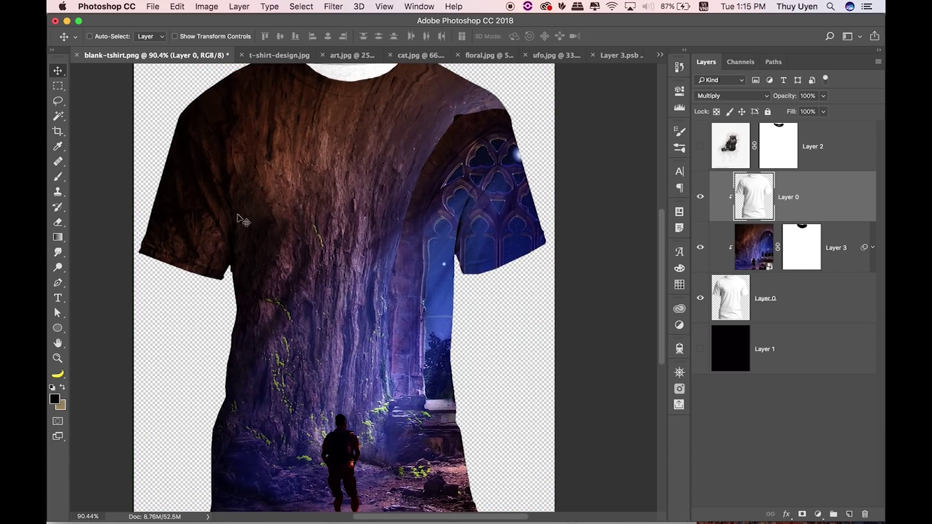
left_click(701, 198)
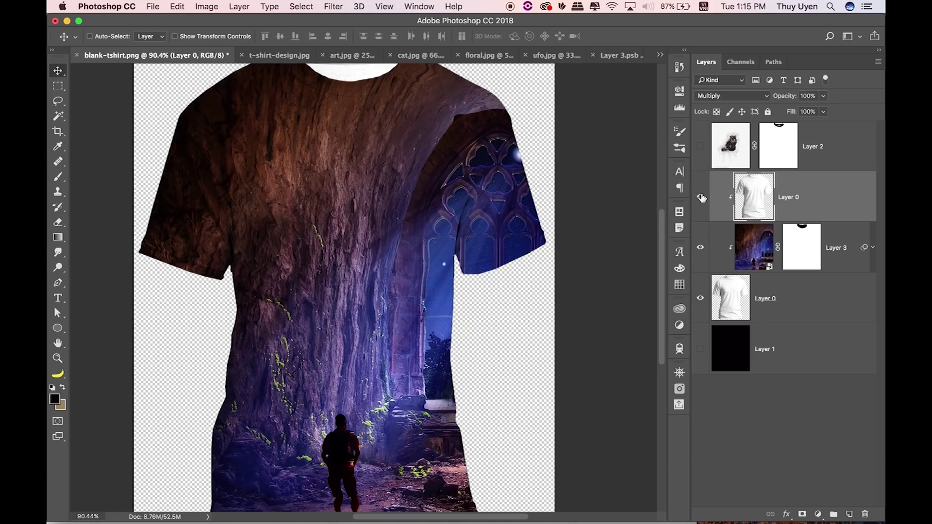
left_click(699, 197)
left_click(698, 198)
left_click(699, 199)
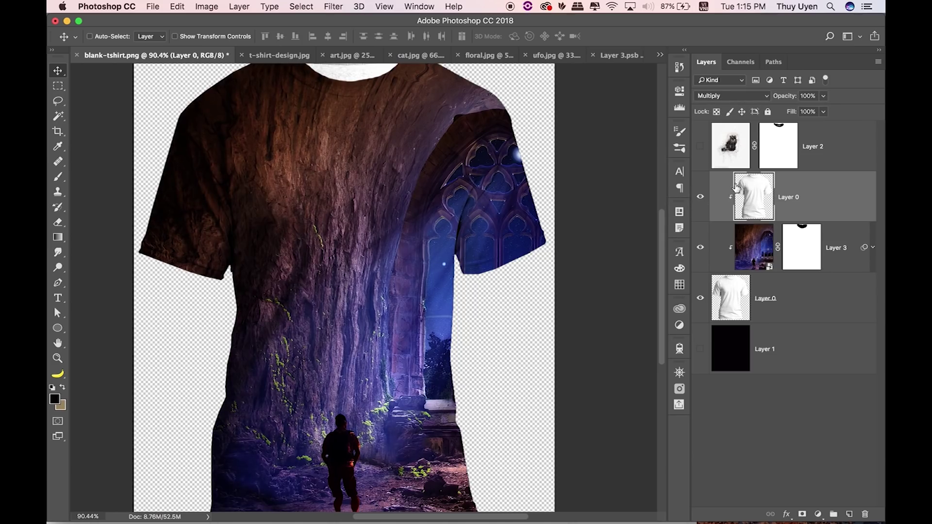
left_click(701, 198)
key("ctrl+minus")
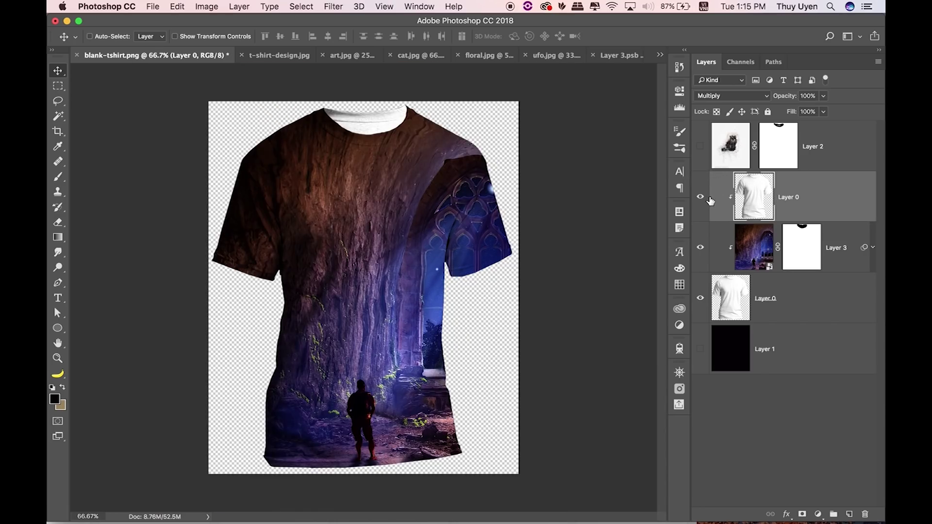
key("ctrl+l")
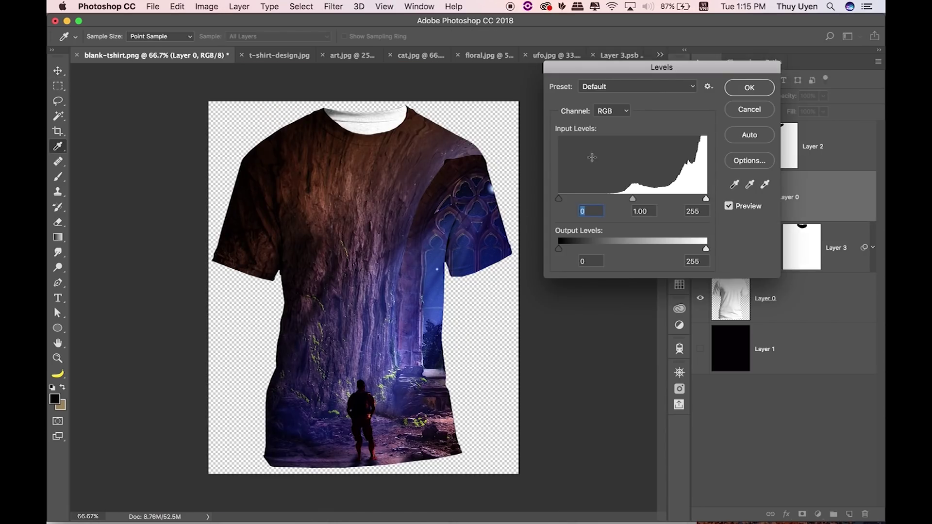
- Apply Levels to the shirt copy with input black 87 and input white 217
mouse_move(560, 199)
left_mouse_down()
mouse_move(628, 196)
mouse_move(614, 199)
left_mouse_up()
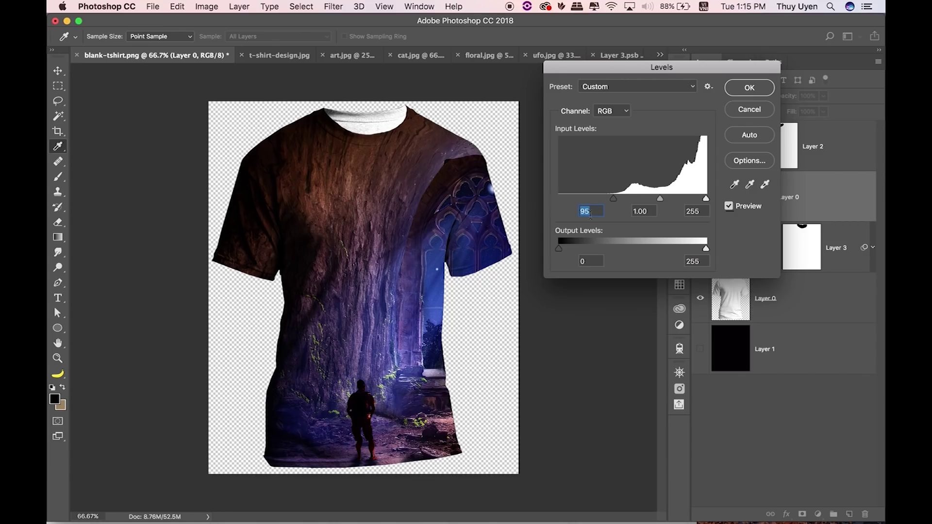
left_click_drag(615, 199, 611, 199)
mouse_move(705, 199)
left_mouse_down()
mouse_move(665, 198)
mouse_move(683, 199)
left_mouse_up()
left_click_drag(611, 199, 610, 199)
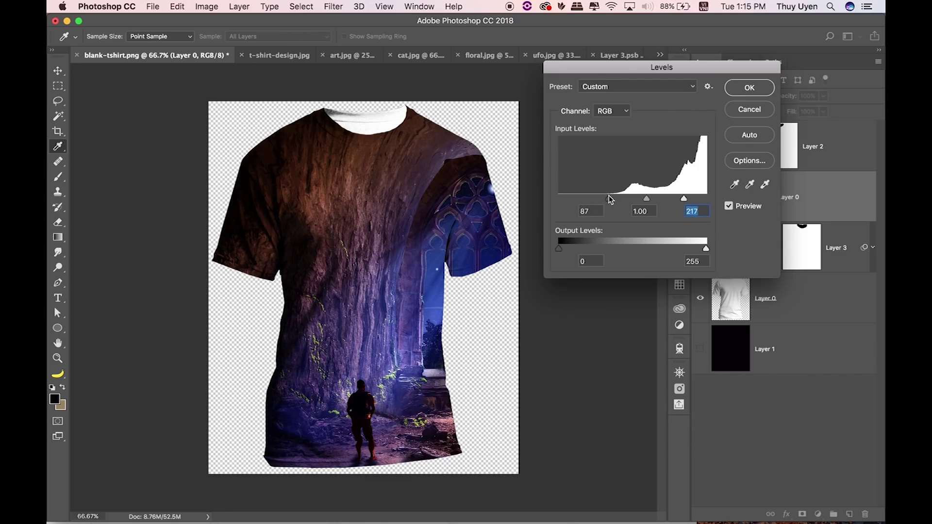
left_click(749, 87)
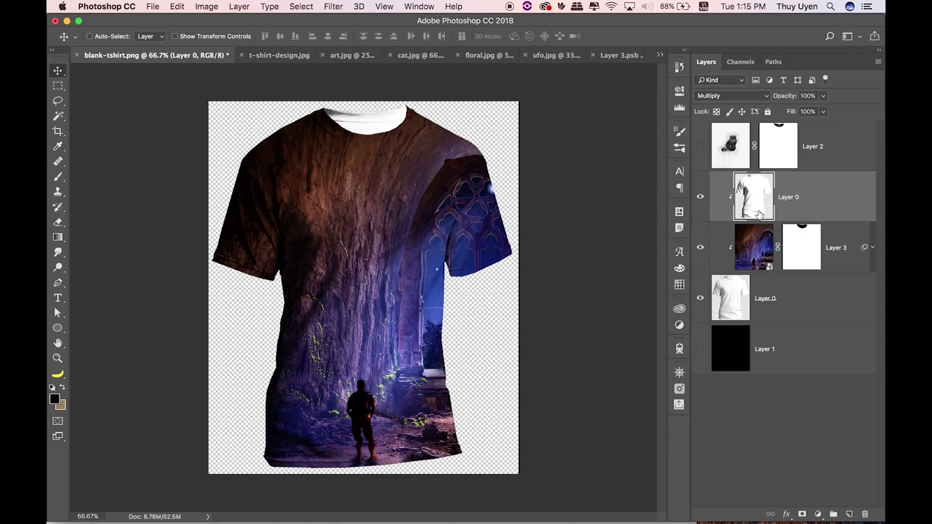
- Toggle the shirt copy's visibility to compare the print with and without shading
left_click(700, 198)
left_click(701, 195)
left_click(700, 196)
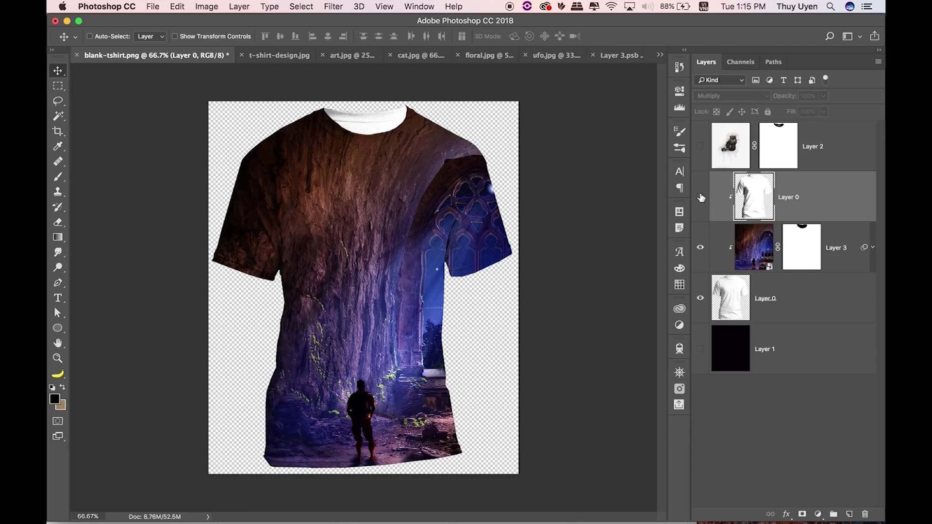
left_click(700, 196)
left_click(701, 195)
left_click(701, 196)
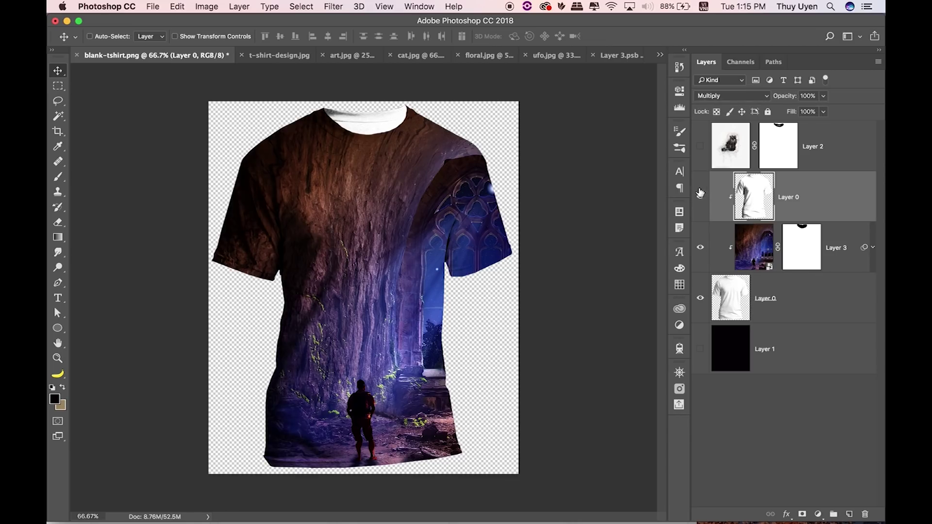
- Zoom into the collar and briefly disable, then re-enable, Layer 3's mask
key("ctrl+1")
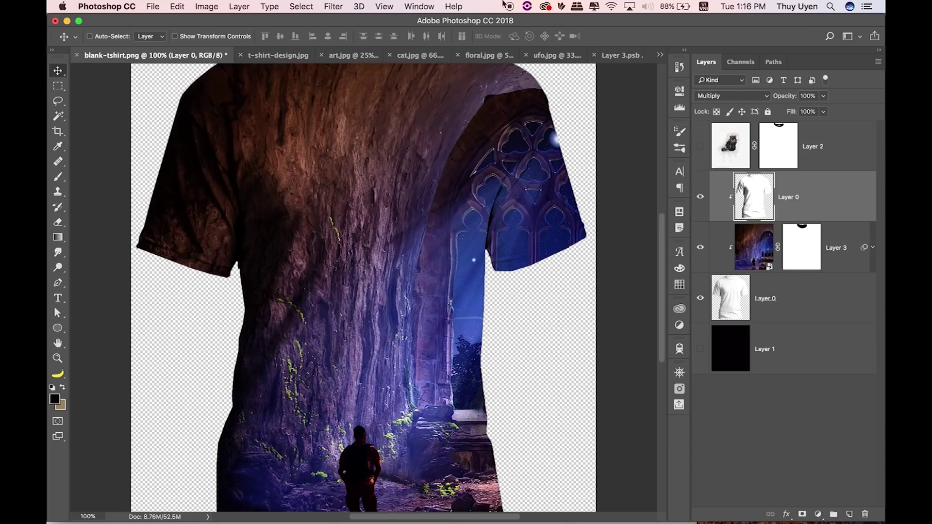
left_click_drag(393, 100, 396, 224)
scroll(395, 223, "up", 2)
scroll(349, 166, "up", 5)
left_click(802, 249, "shift")
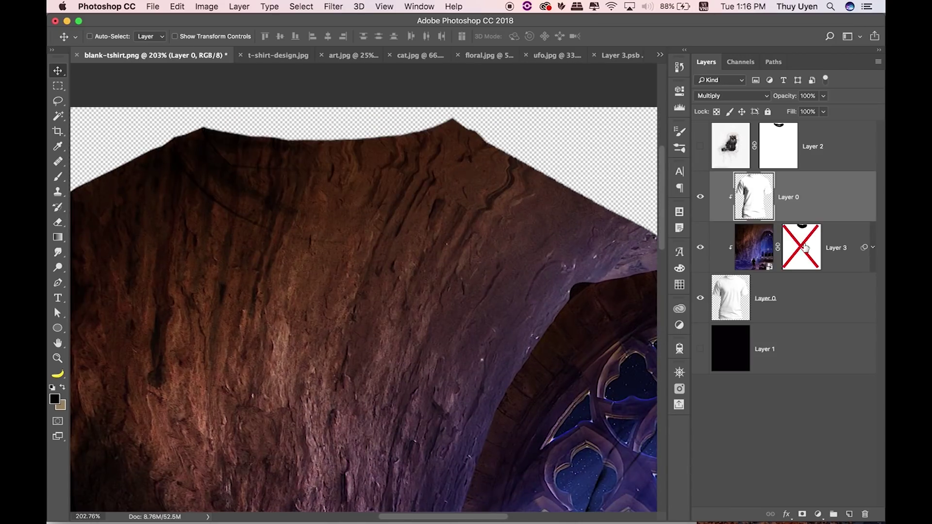
left_click(805, 258, "shift")
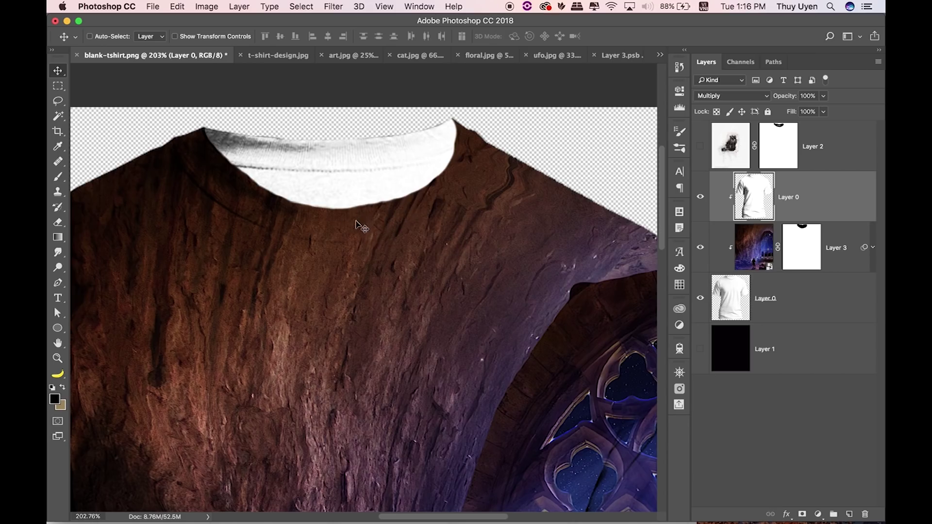
key("i")
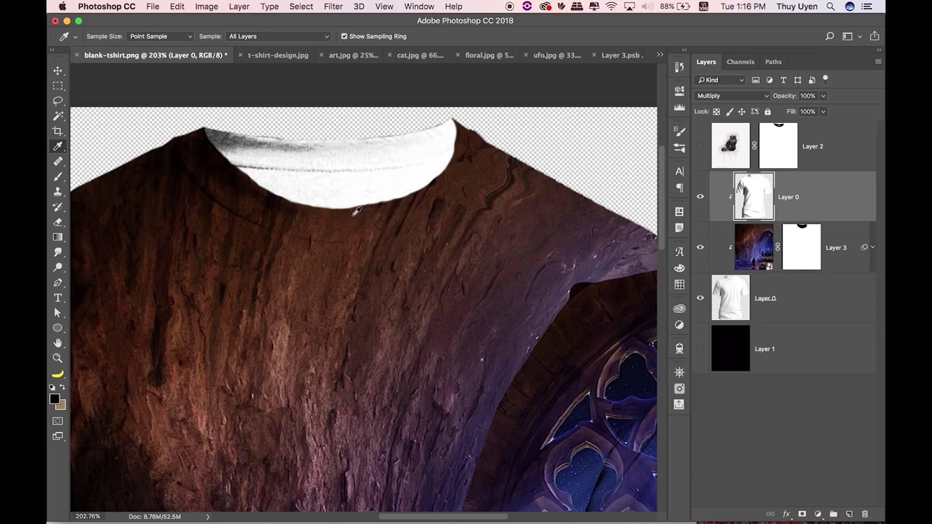
- Sample the dark brown beside the collar and fill a new clipped Layer 4 with it
left_click(349, 221)
left_click(340, 216)
left_click(848, 513)
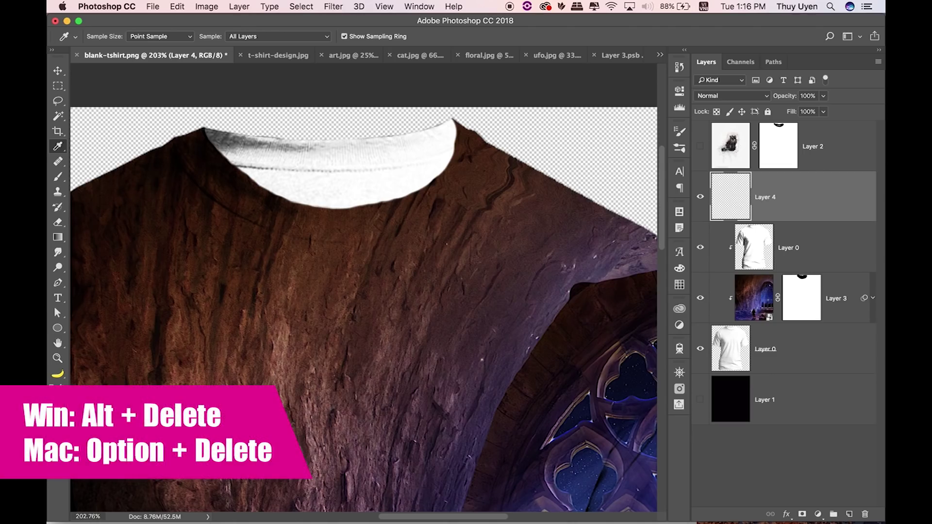
key("alt+Delete")
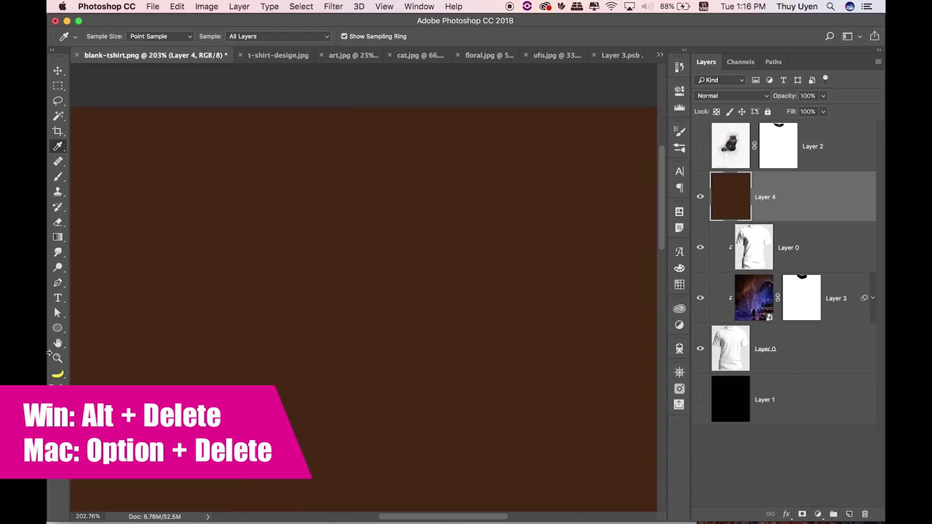
key("v")
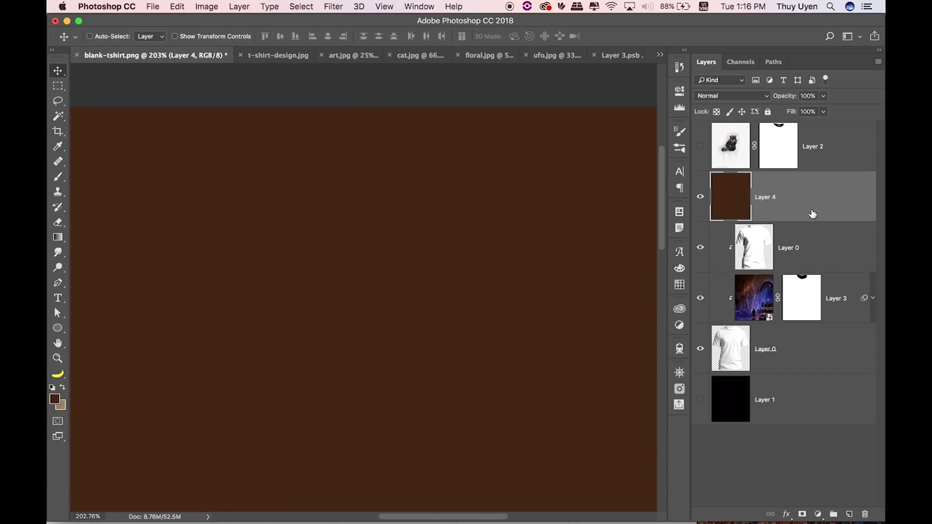
left_click_drag(806, 218, 794, 218)
left_click(794, 218, "alt")
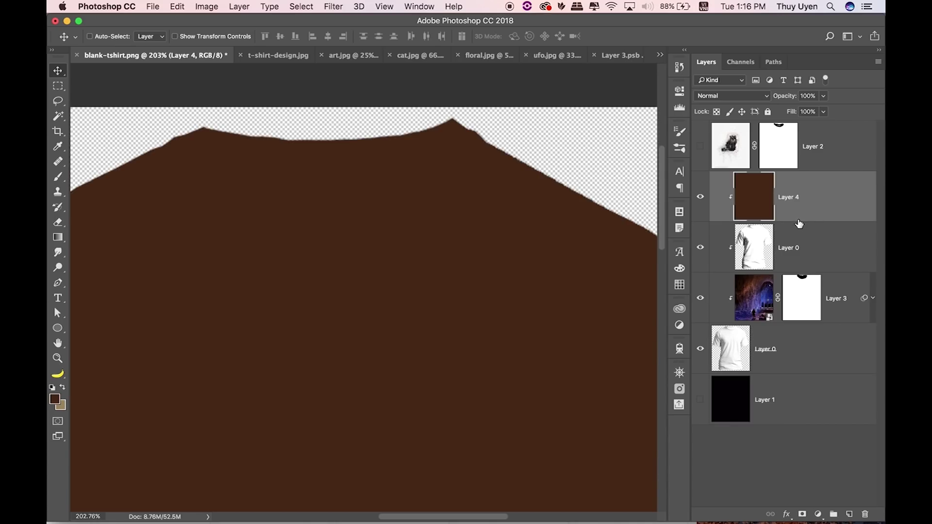
- Set Layer 4 to Multiply, copy Layer 3's mask onto it, and invert that mask
left_click(726, 96)
left_click(725, 134)
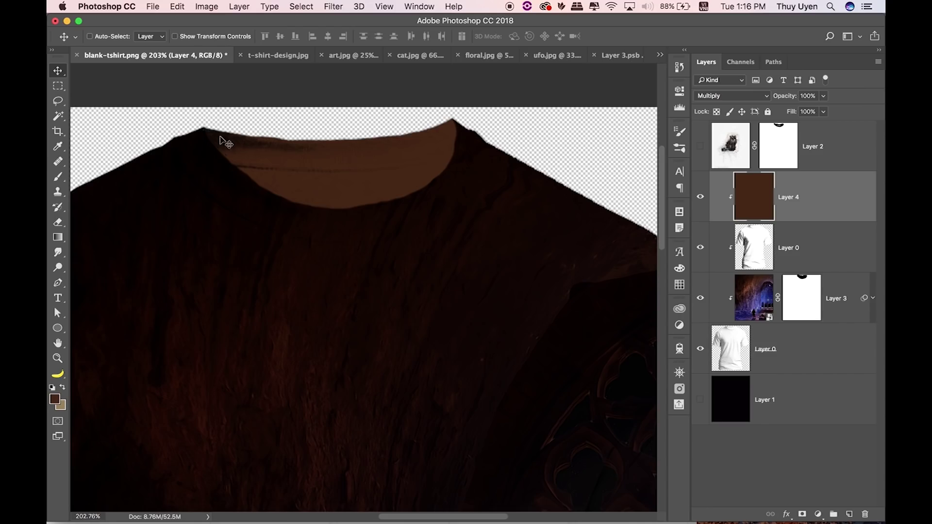
left_click(786, 293)
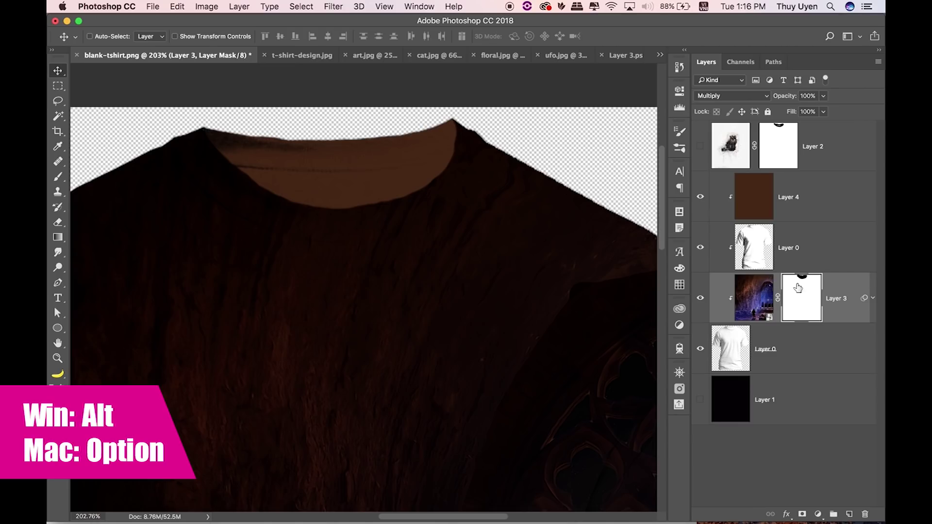
left_click_drag(802, 301, 810, 209)
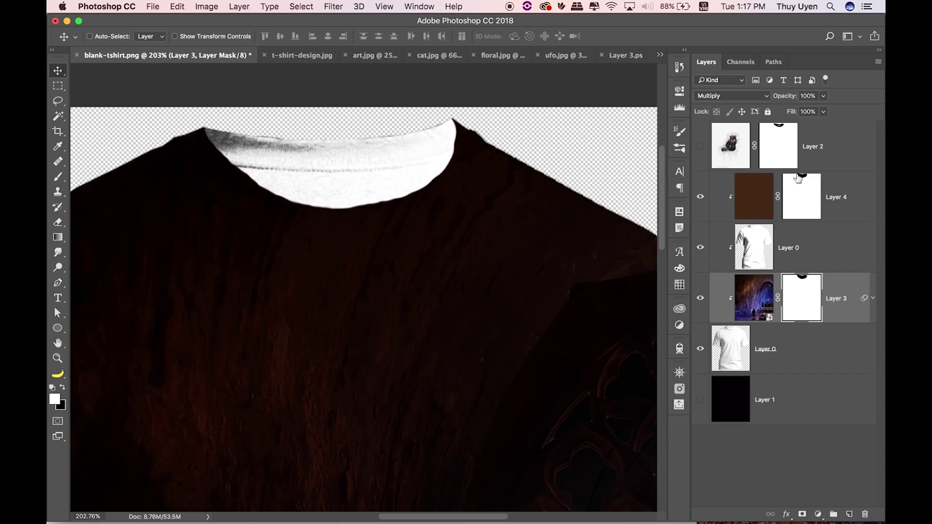
left_click(806, 184)
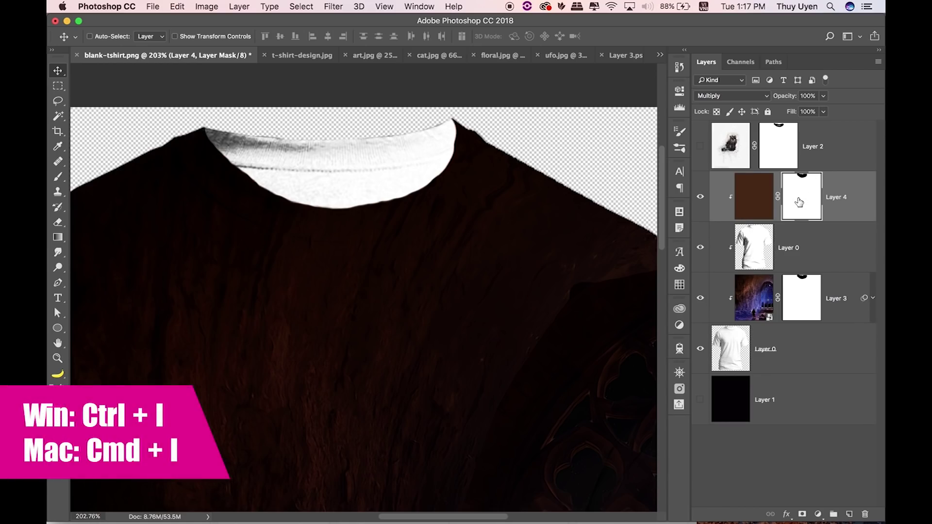
key("super+i")
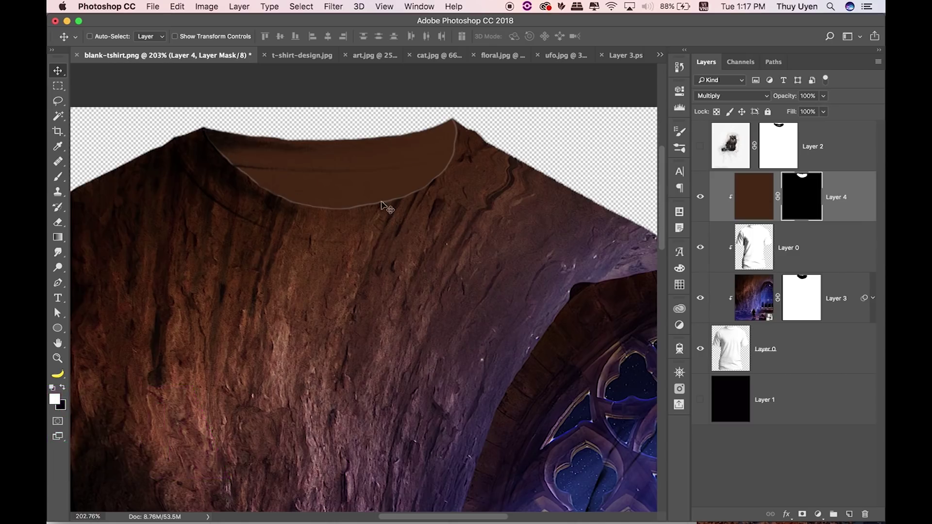
key("super+minus")
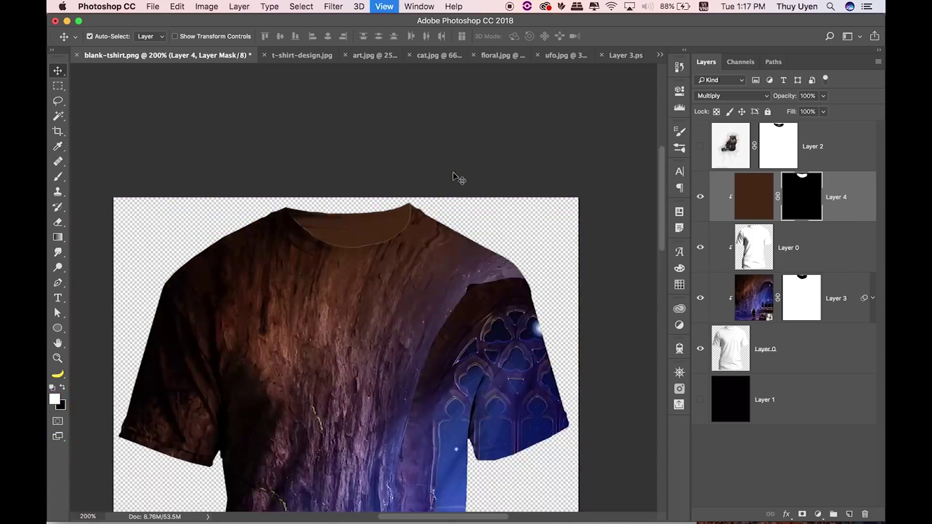
- Paint Layer 4's mask over the light left and right collar edge lines
key("super+minus")
key("super+minus")
left_click_drag(359, 109, 428, 137)
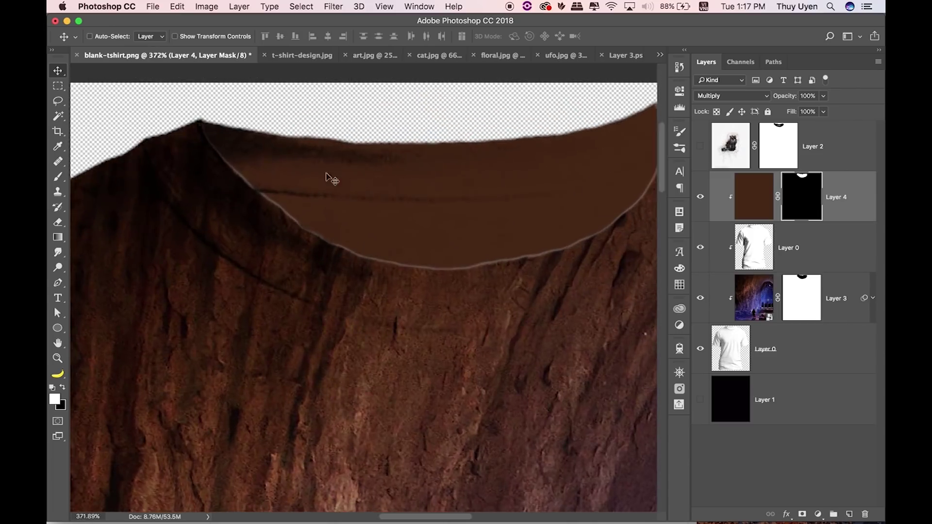
scroll(340, 180, "right", 5)
key("b")
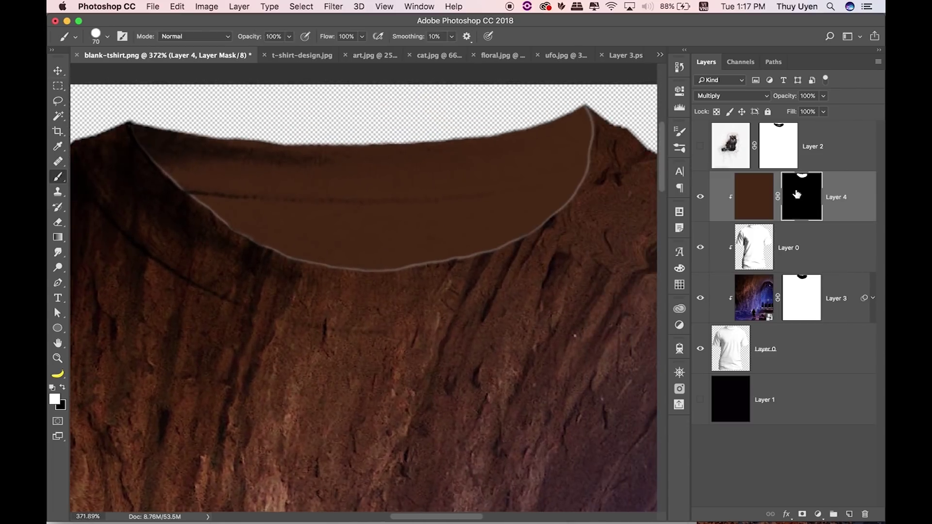
key("bracketleft")
key("bracketleft")
key("bracketleft")
key("bracketleft")
mouse_move(577, 123)
left_mouse_down()
mouse_move(556, 196)
mouse_move(572, 146)
mouse_move(495, 245)
left_mouse_up()
mouse_move(143, 116)
left_mouse_down()
mouse_move(199, 197)
mouse_move(316, 249)
mouse_move(444, 248)
mouse_move(497, 206)
left_mouse_up()
key("super+minus")
key("super+minus")
- Toggle the collar fill to compare, then fit the whole shirt in view
left_click(700, 196)
left_click(700, 196)
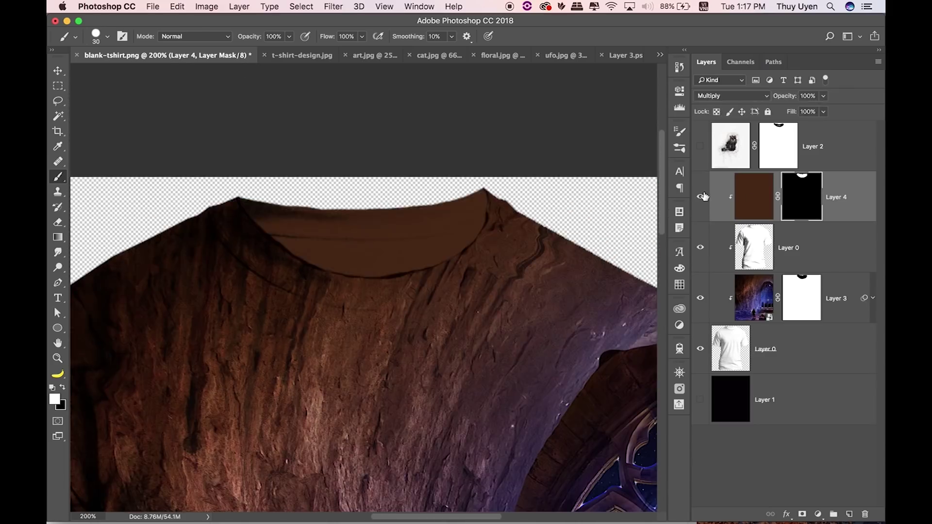
key("v")
key("super+minus")
key("super+minus")
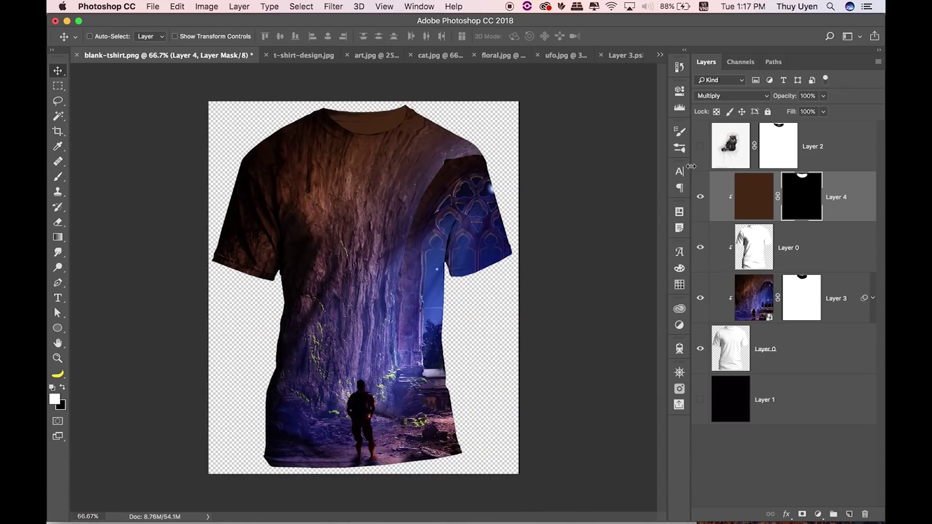
scroll(422, 139, "up", 3)
scroll(422, 139, "up", 3)
scroll(490, 155, "up", 1)
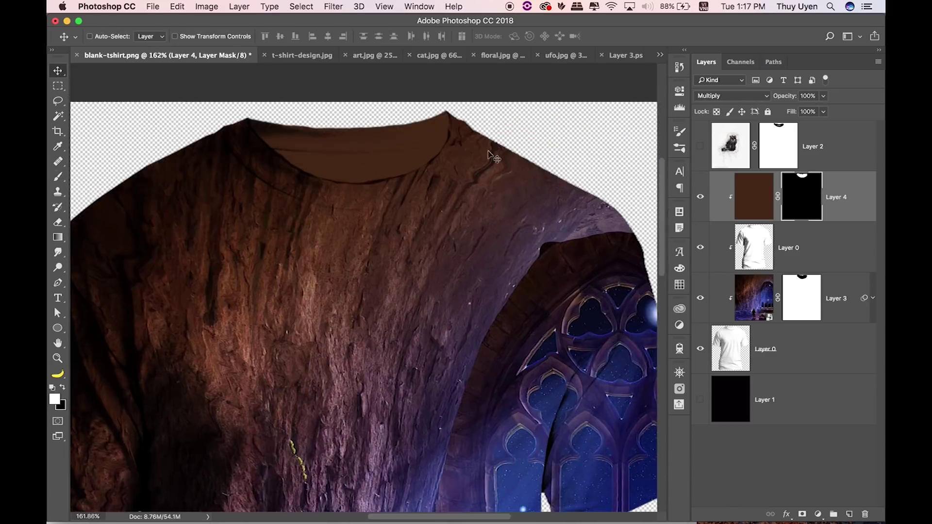
- Refill Layer 4 with a darker brown sampled from the collar edge
left_click(752, 197)
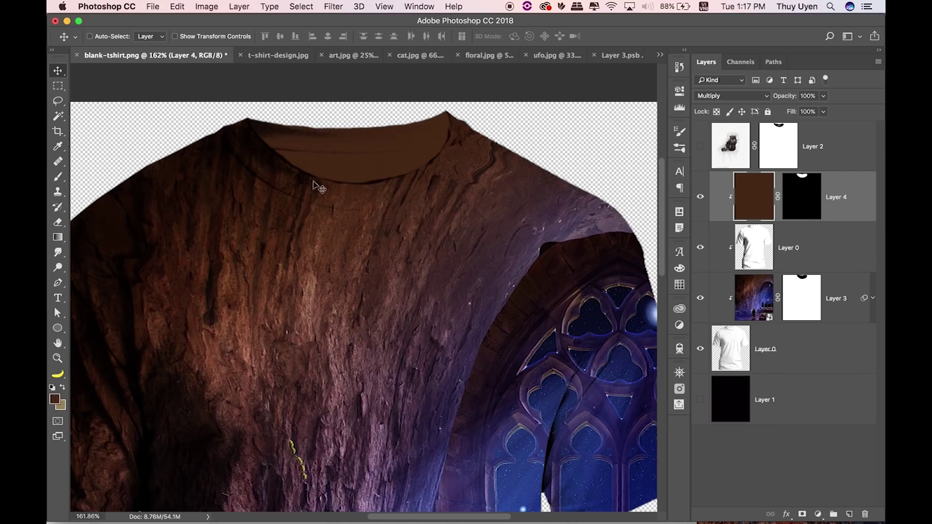
key("i")
left_click(264, 155)
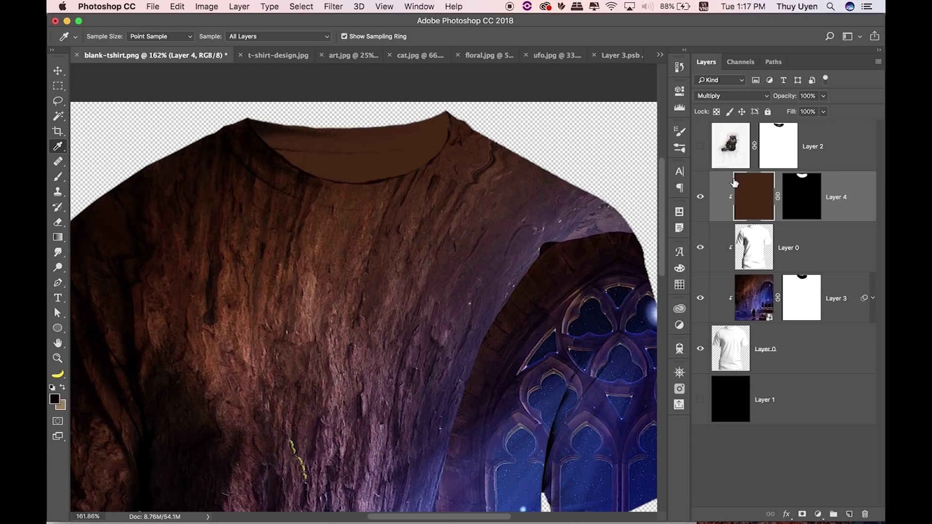
key("alt+BackSpace")
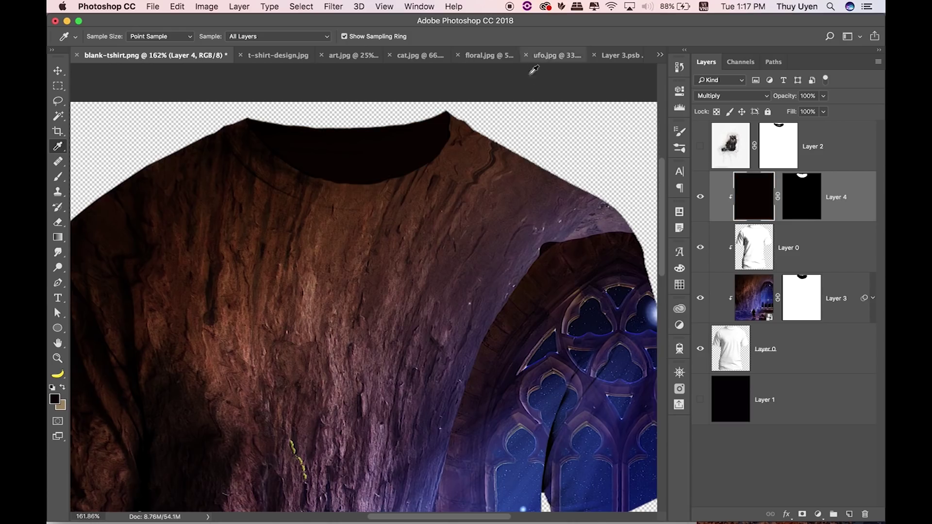
left_click(297, 182)
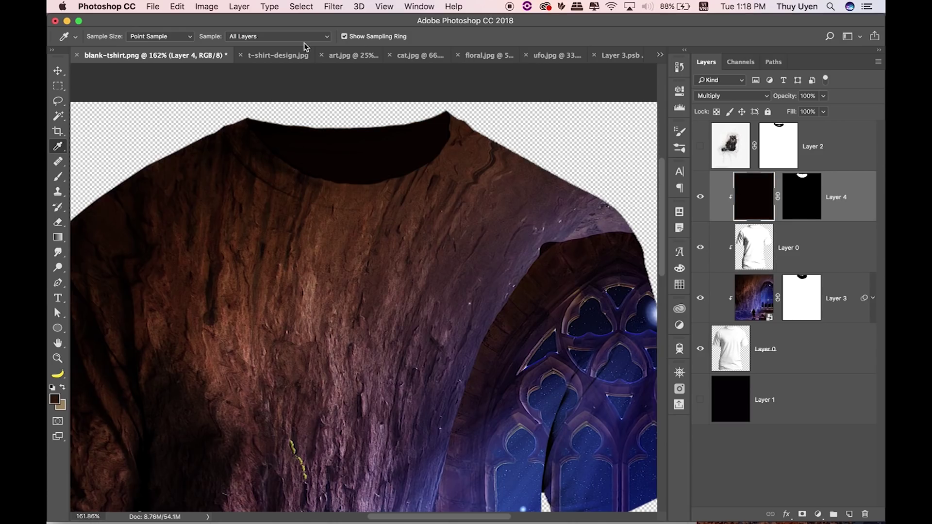
key("alt+BackSpace")
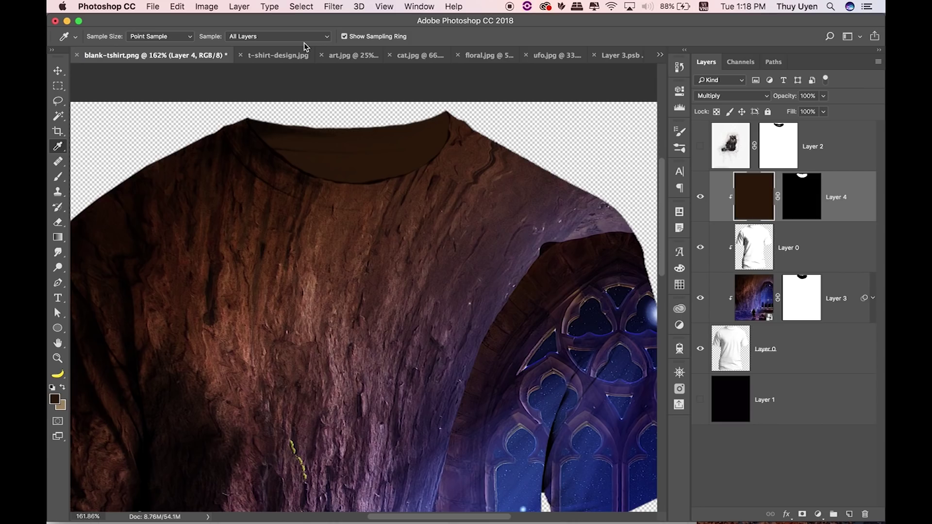
key("v")
key("super+minus")
key("super+minus")
key("super")
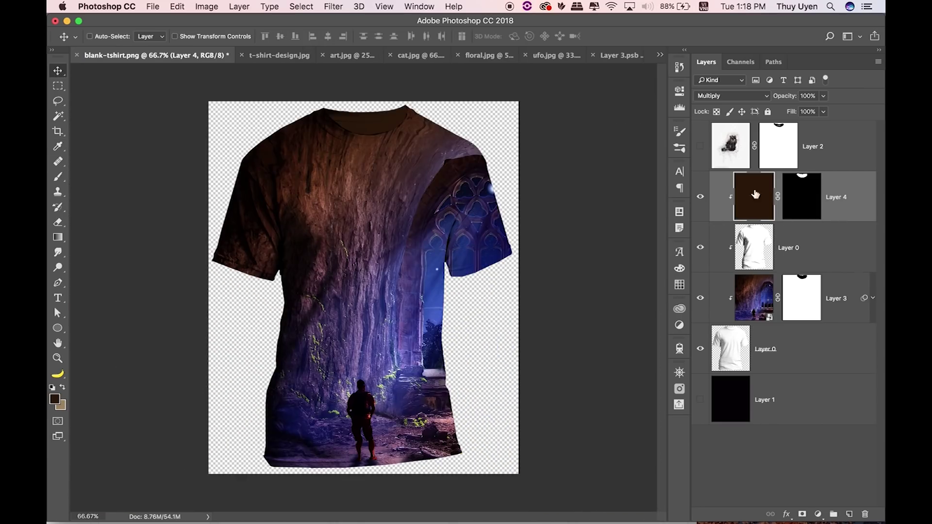
left_click(700, 197)
left_click(845, 265)
left_click(840, 294)
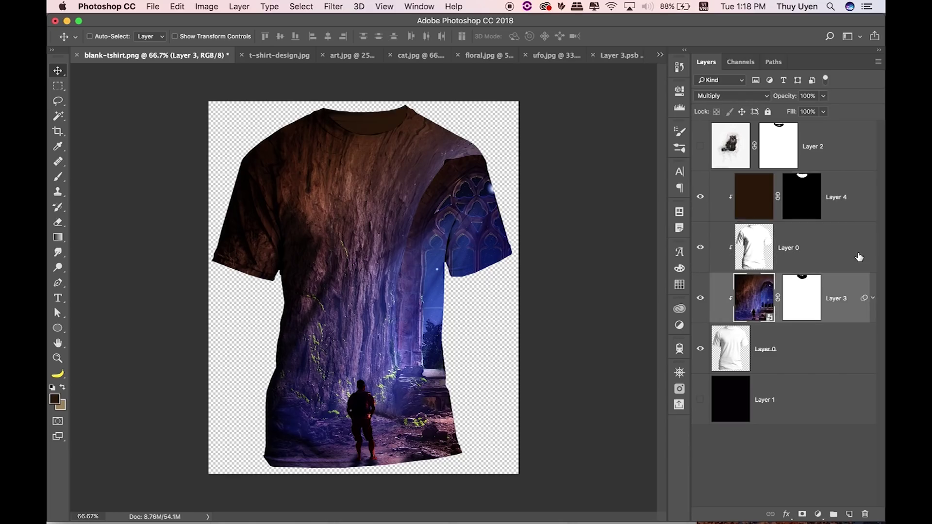
key("super+minus")
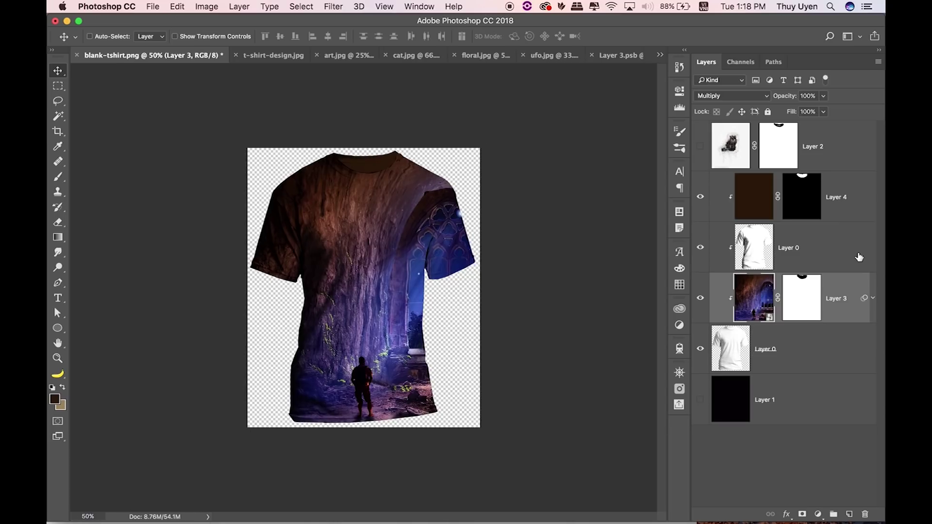
key("super+plus")
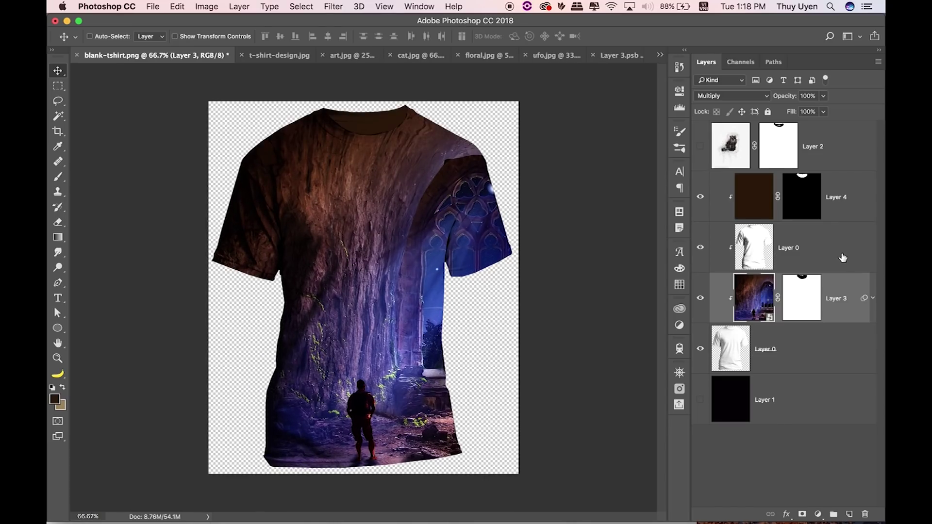
left_click(843, 258)
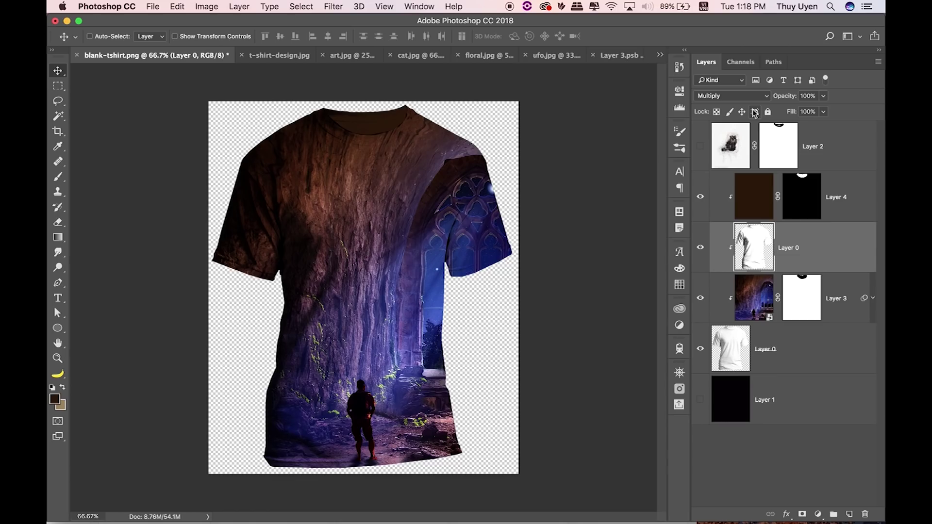
left_click(275, 56)
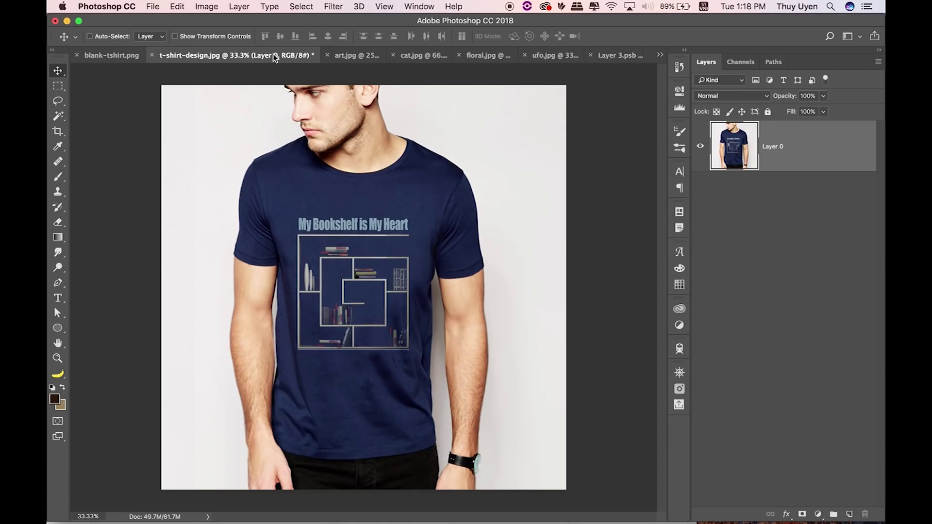
- View t-shirt-design.jpg's T-shirt alpha channel on its own in the Channels panel
key("super+plus")
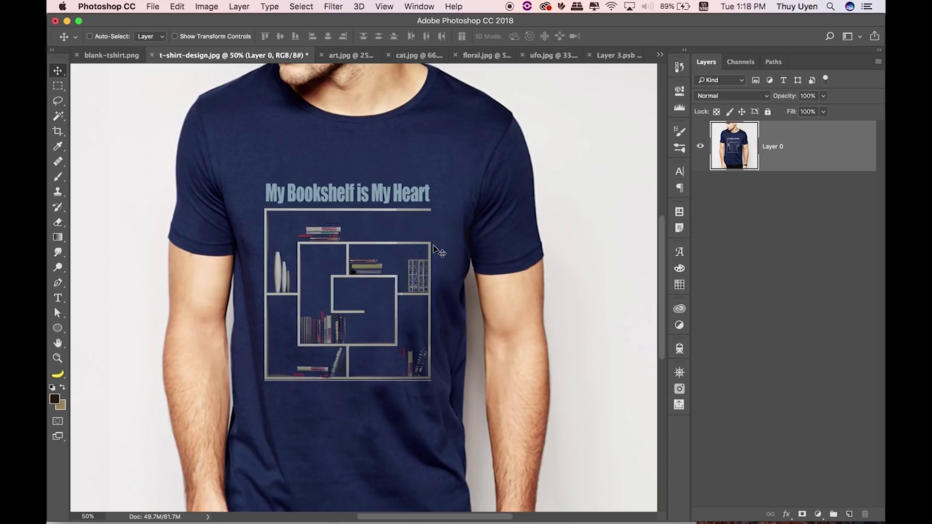
key("super+minus")
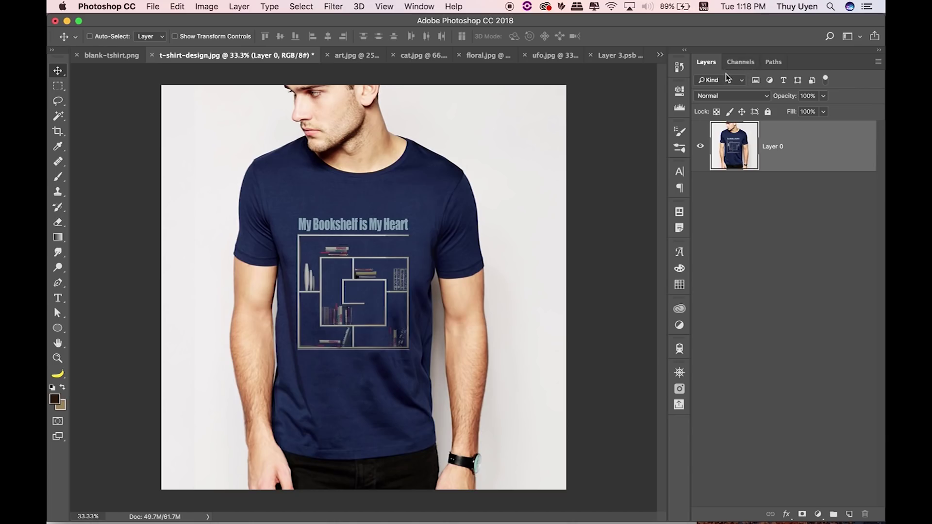
left_click(740, 62)
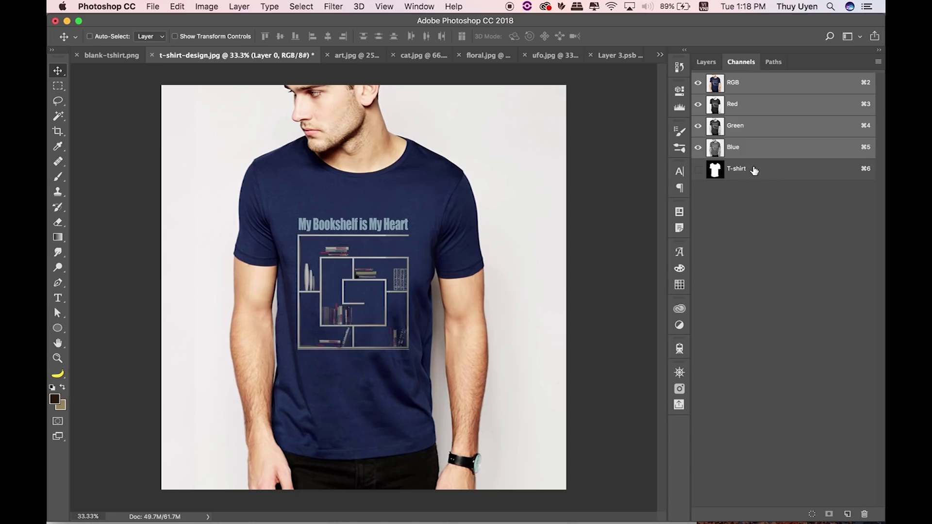
left_click(753, 170)
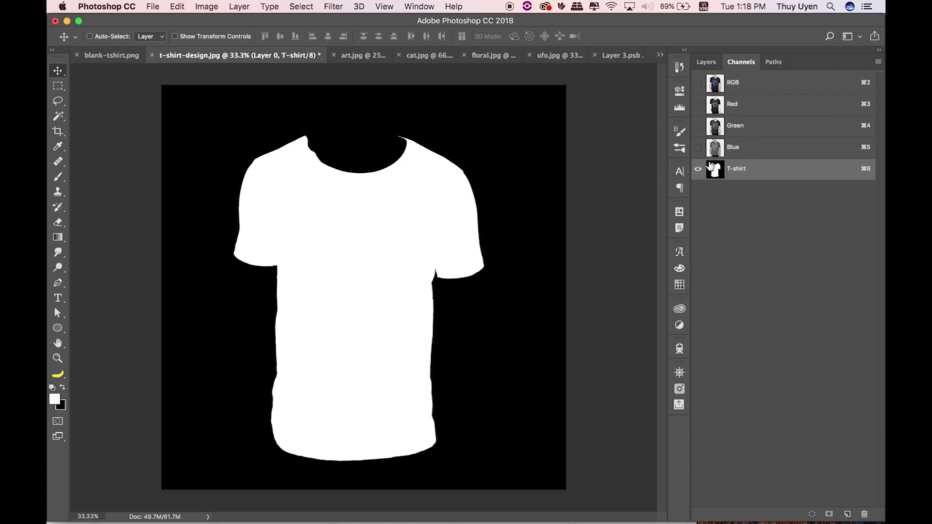
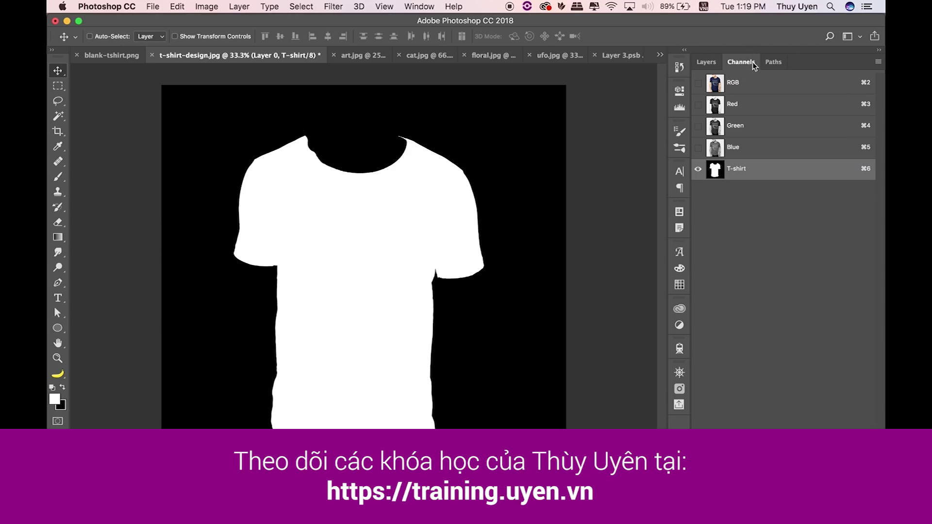
- Load the T-shirt channel as a selection from the Channels panel
left_click(750, 87)
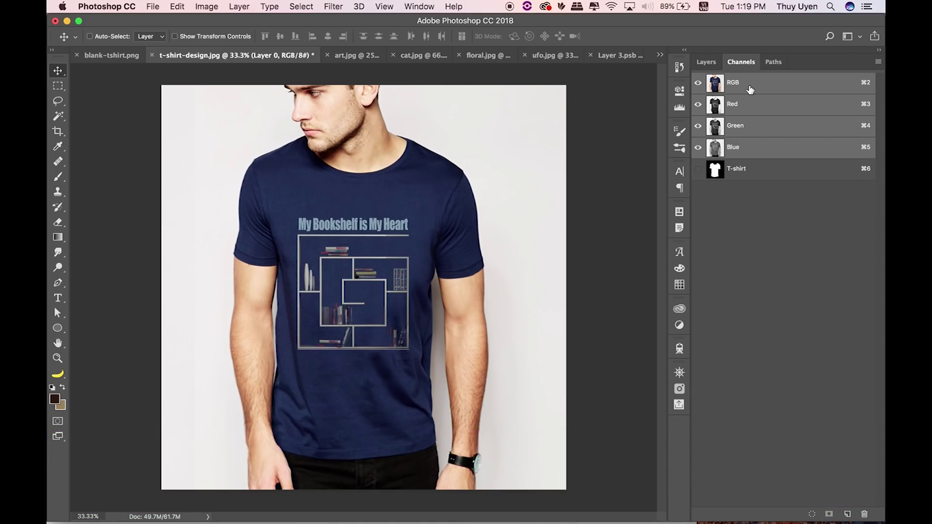
left_click(706, 63)
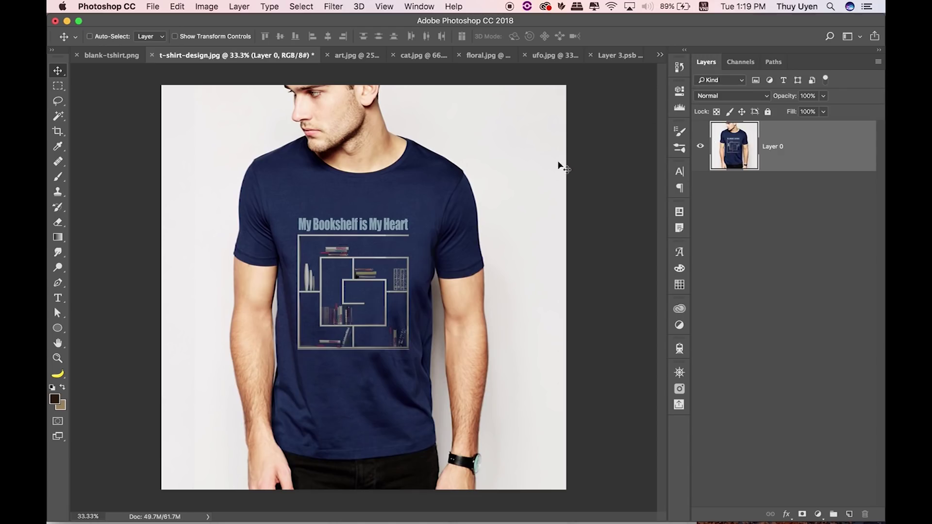
left_click(741, 63)
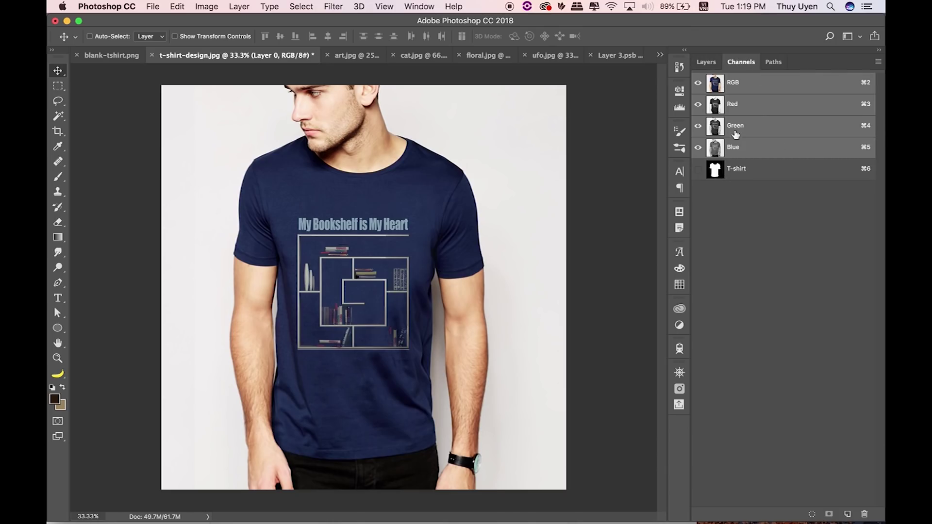
key("super")
left_click(720, 172, "super")
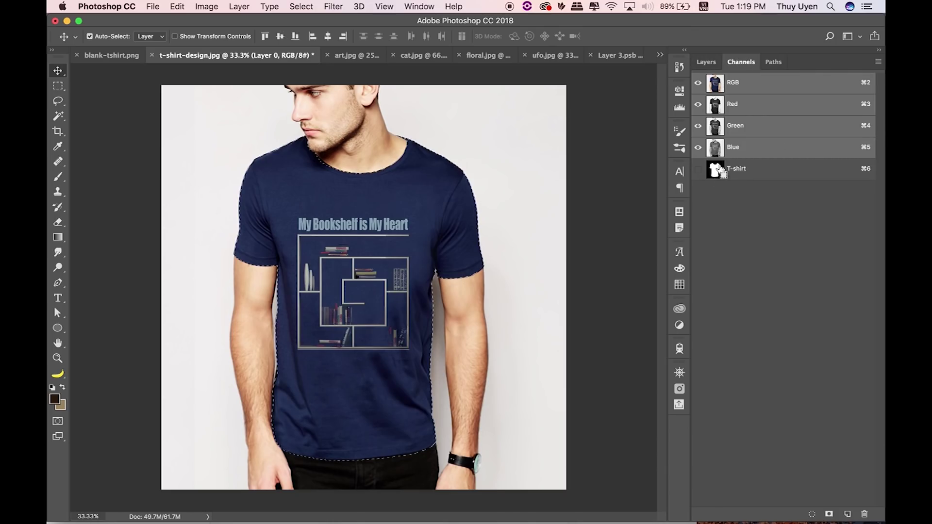
- Copy the shirt selection to a new layer named T-shirt, then bring up ufo.jpg
left_click(706, 61)
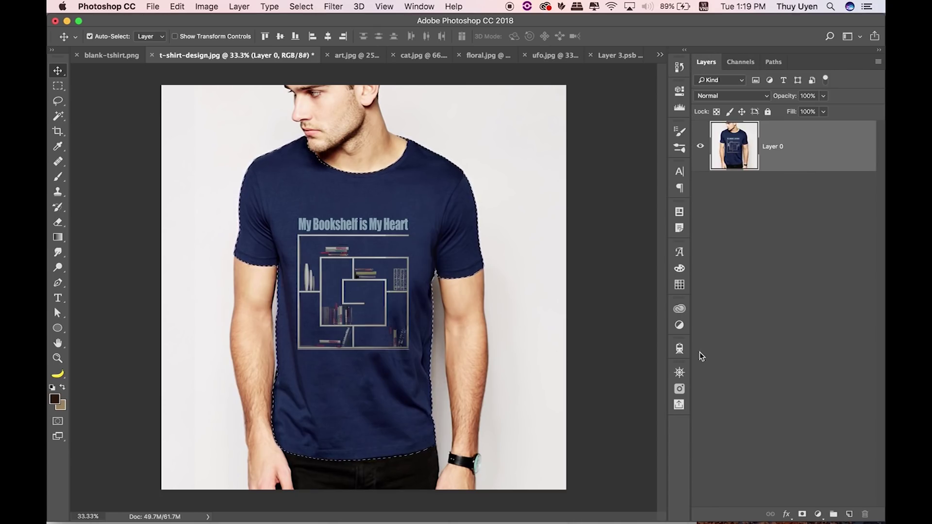
key("super+j")
double_click(772, 146)
type("T-shirt")
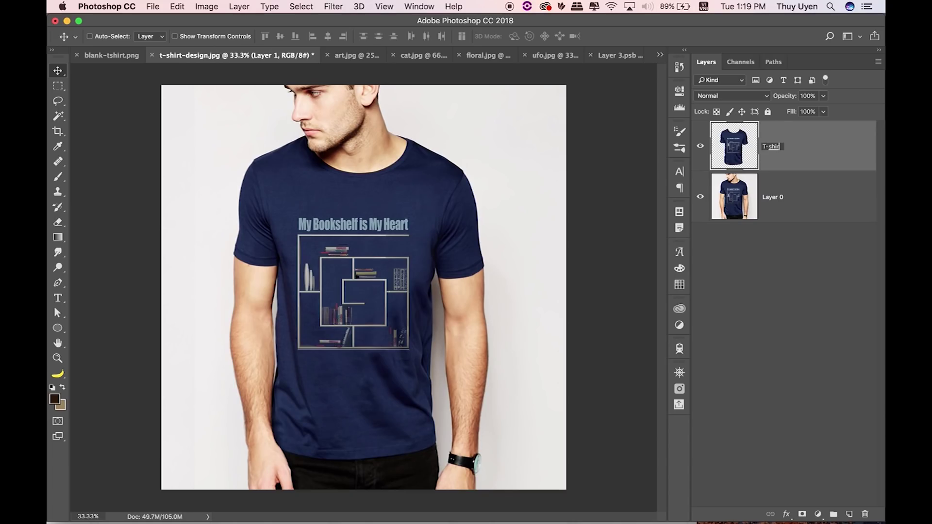
key("Return")
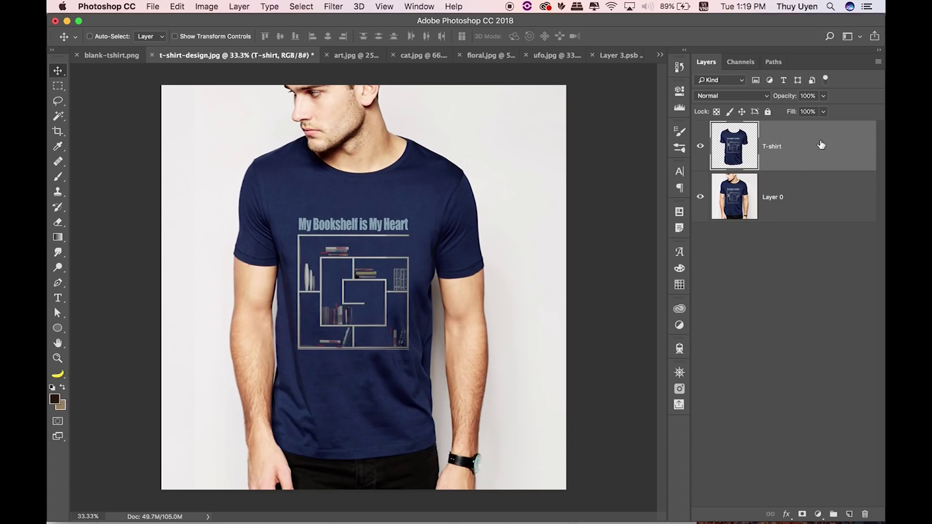
left_click(549, 56)
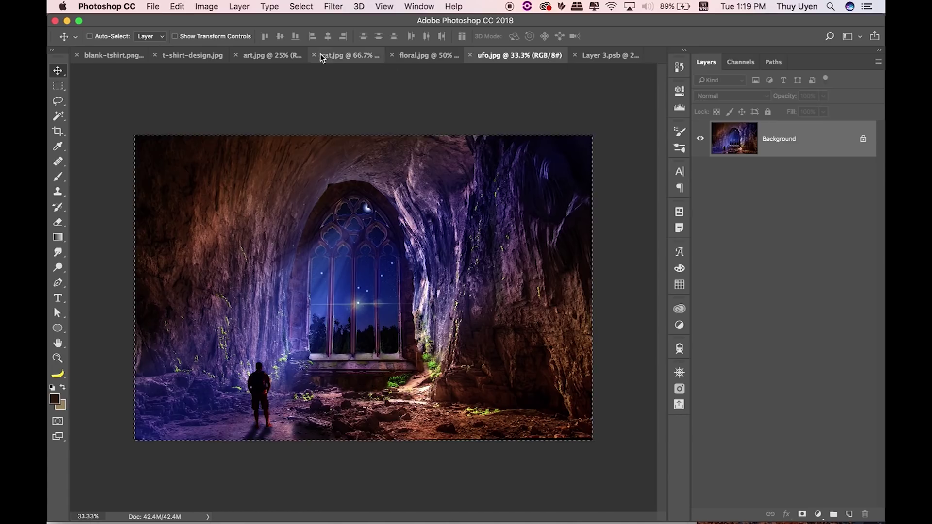
- Paste the cave image into the t-shirt design and enlarge it to about 109%
left_click(273, 55)
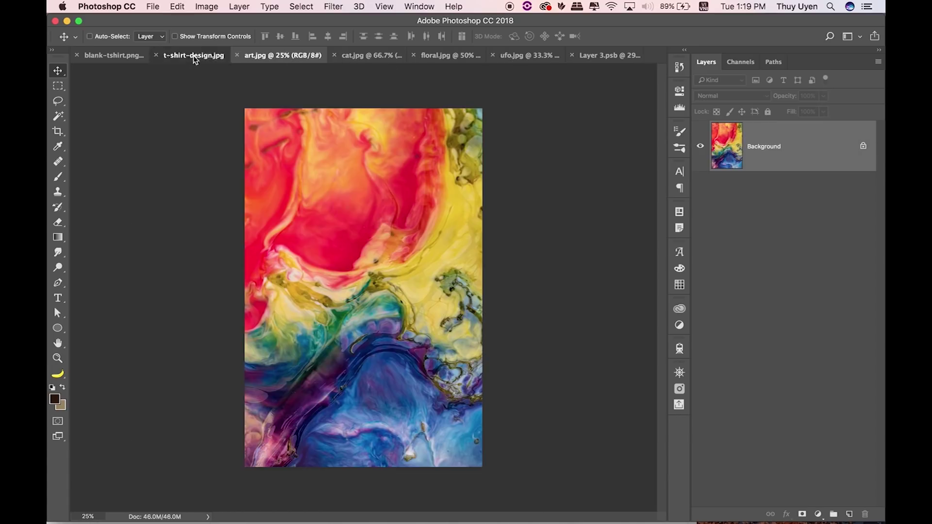
left_click(193, 56)
key("ctrl+v")
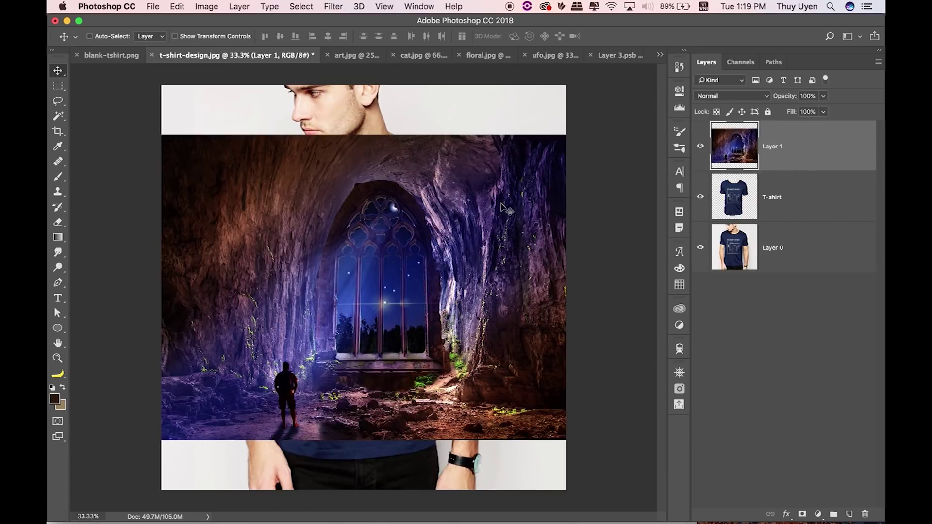
left_click_drag(480, 231, 481, 253)
key("ctrl+t")
left_click_drag(619, 157, 661, 134)
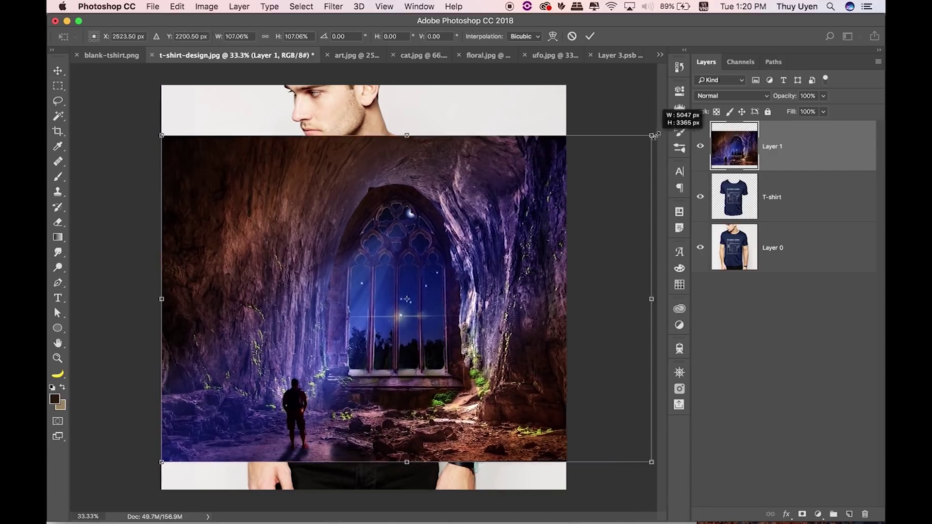
left_click_drag(500, 213, 520, 212)
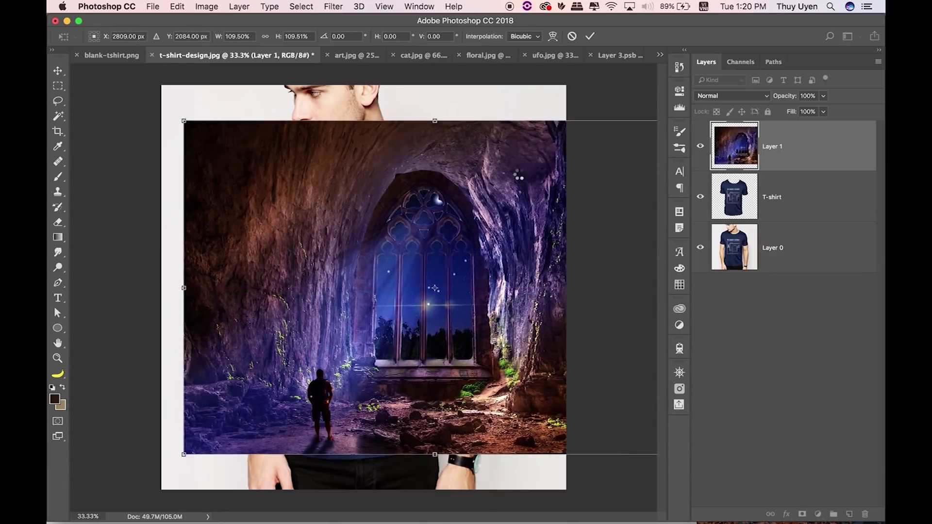
key("Return")
- Align the cave image over the shirt at 50% opacity, then restore full opacity
key("5")
key("shift+Down")
key("shift+Down")
key("shift+Down")
key("shift+Down")
key("shift+Down")
key("shift+Right")
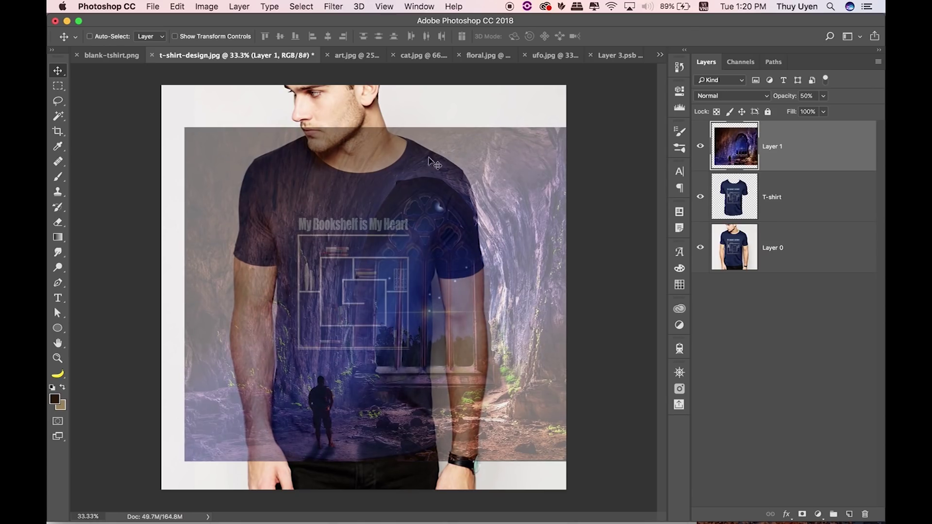
left_click_drag(427, 171, 456, 164)
key("0")
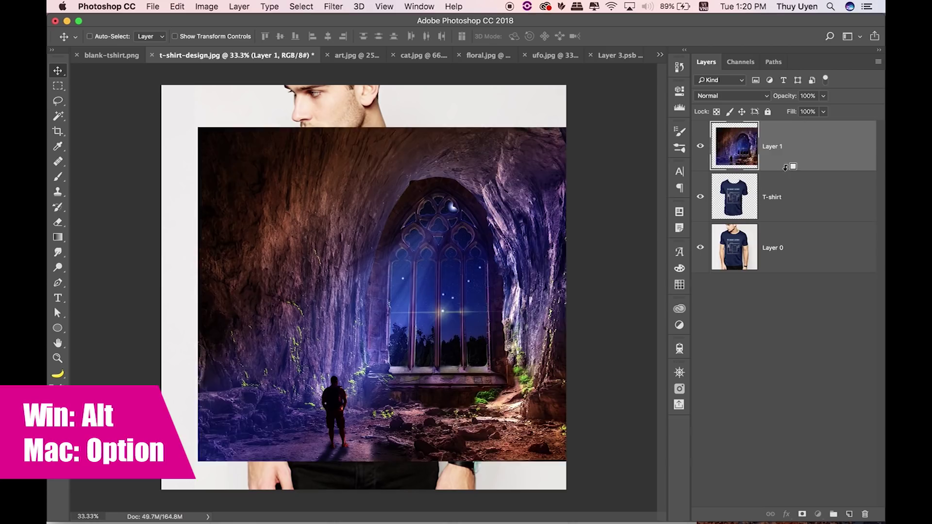
- Clip the cave layer to the T-shirt layer and hide it
left_click(785, 167, "alt")
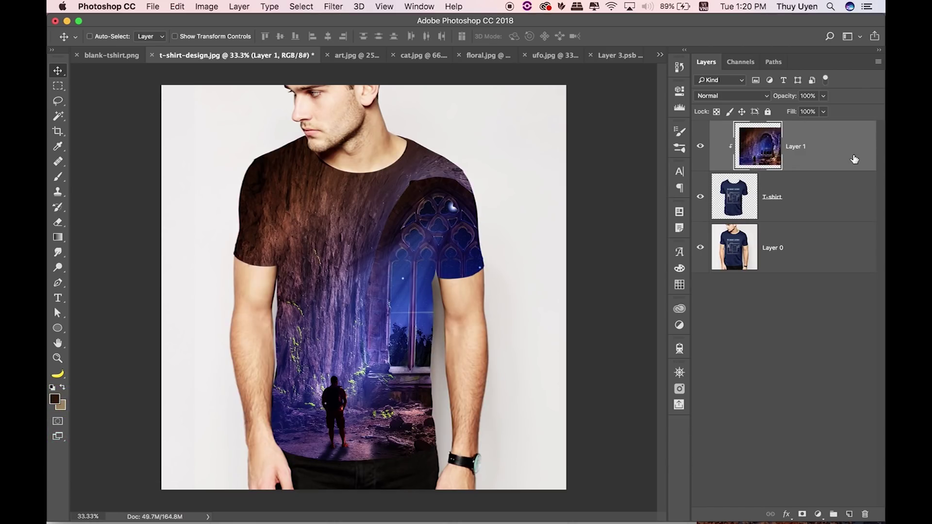
scroll(309, 245, "up", 1)
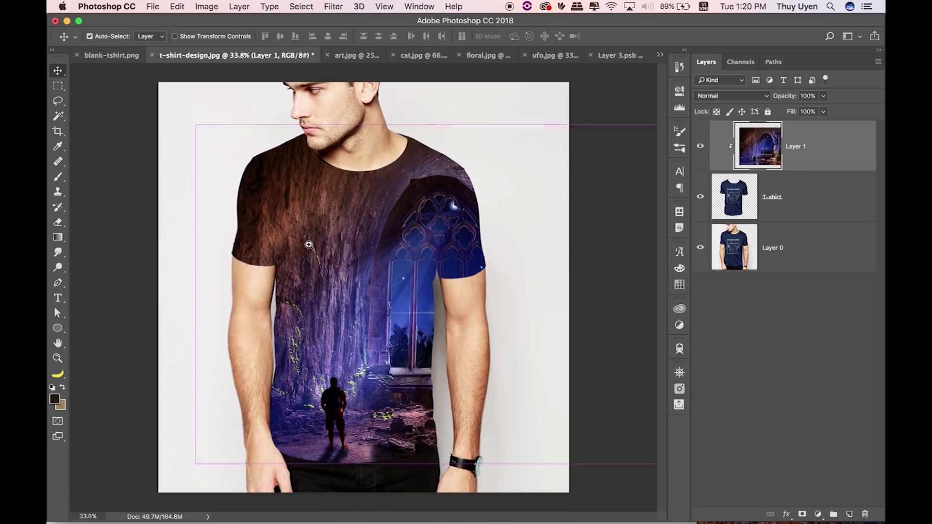
scroll(308, 245, "up", 3)
scroll(309, 245, "up", 2)
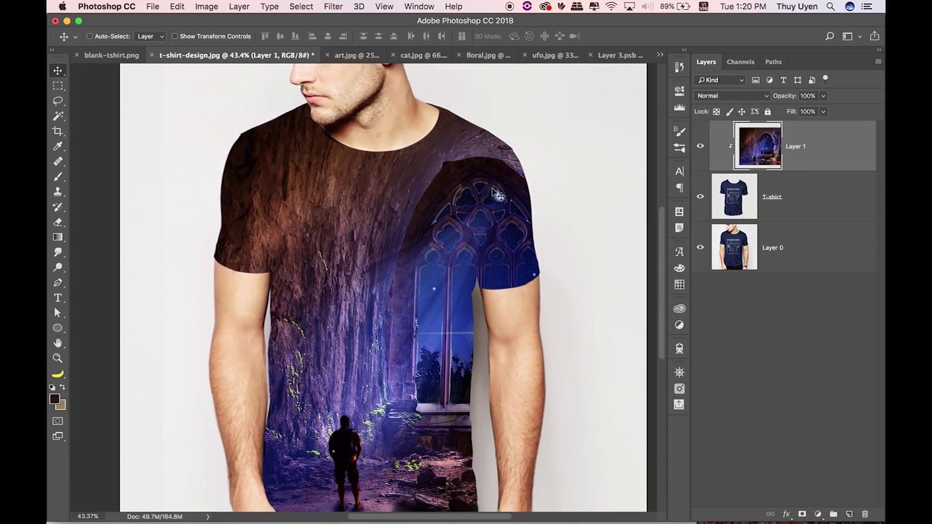
left_click(700, 146)
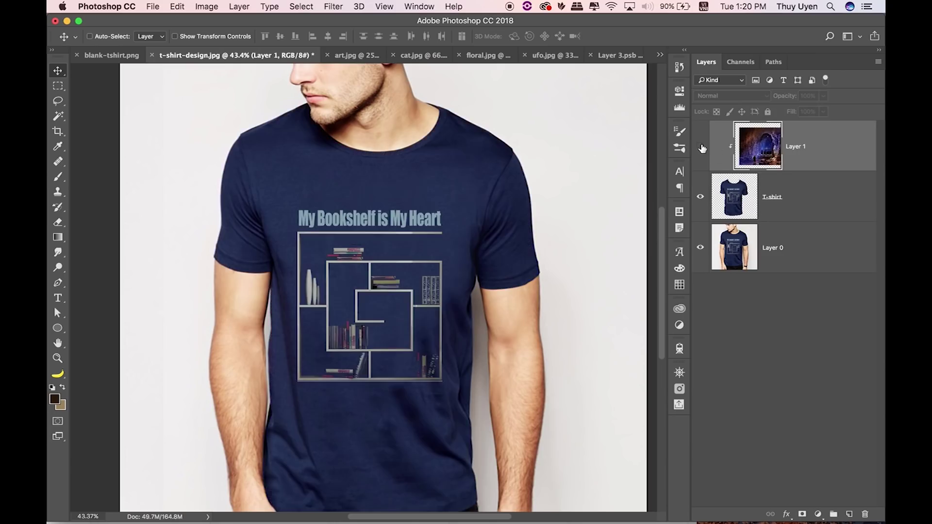
- Duplicate the T-shirt layer into a new document
left_click(809, 195)
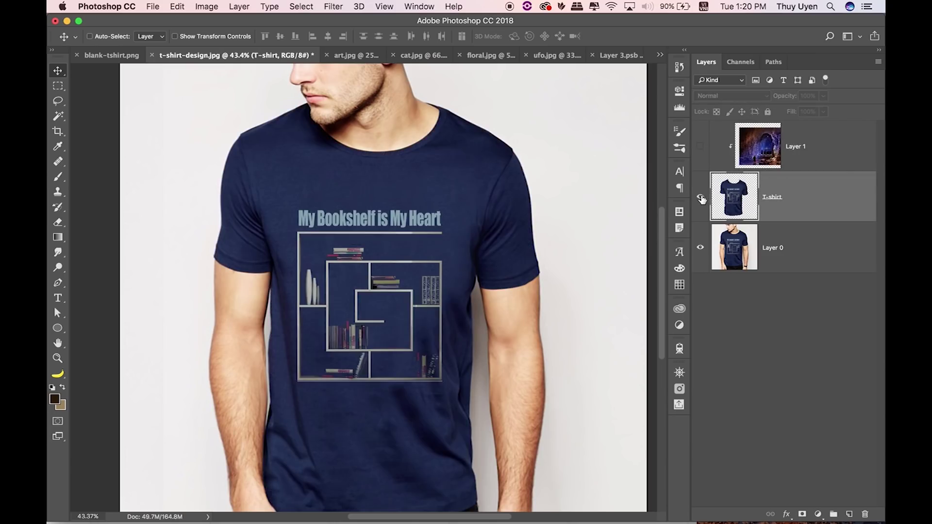
right_click(819, 199)
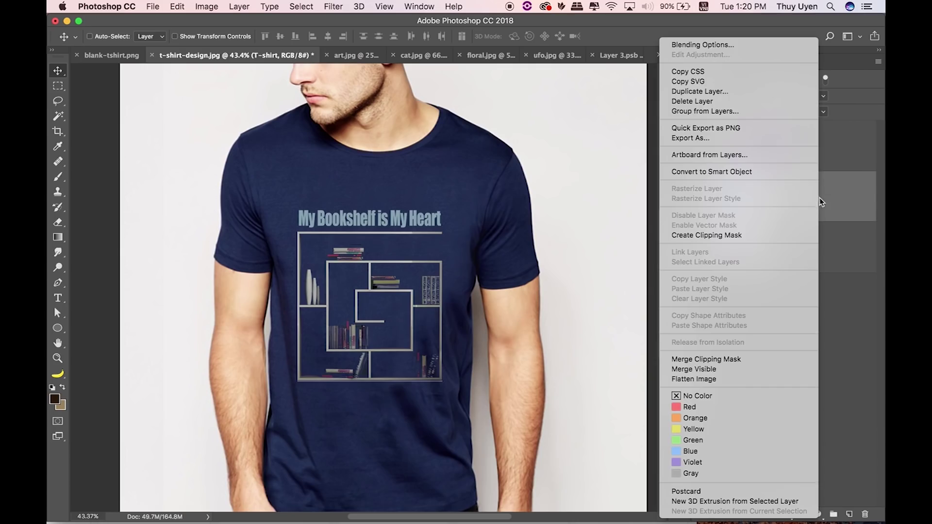
left_click(701, 92)
left_click(427, 246)
left_click(417, 275)
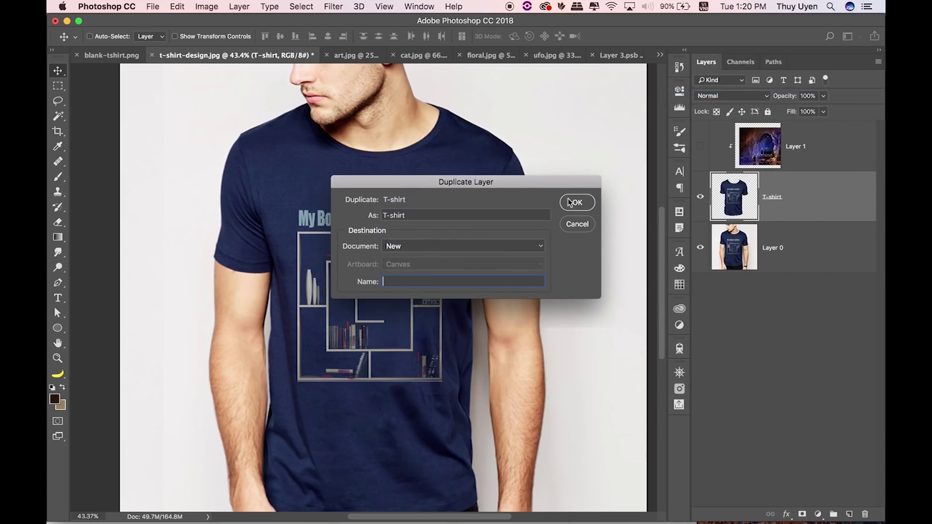
left_click(575, 203)
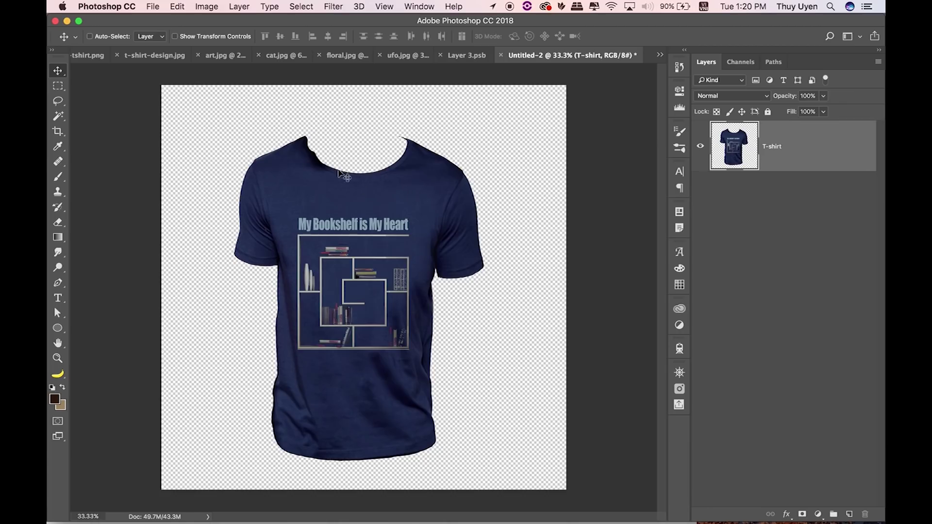
- Brighten the duplicated shirt with Levels inputs 28, 1.00 and 80
key("super+l")
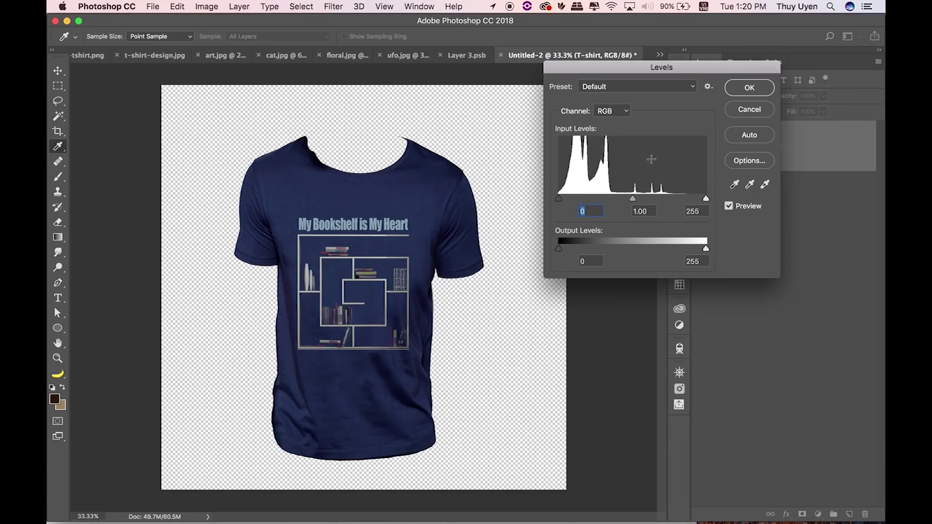
left_click_drag(558, 200, 571, 199)
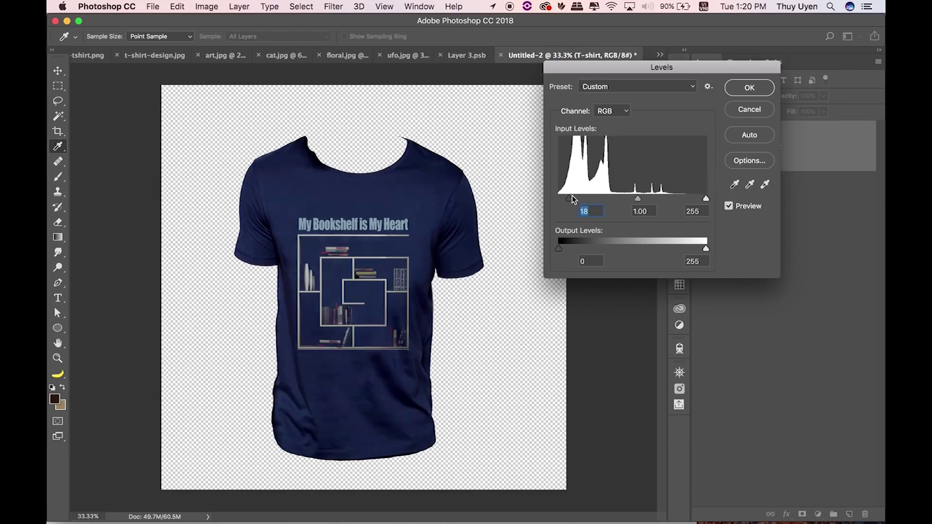
mouse_move(706, 199)
left_mouse_down()
mouse_move(575, 196)
mouse_move(604, 197)
left_mouse_up()
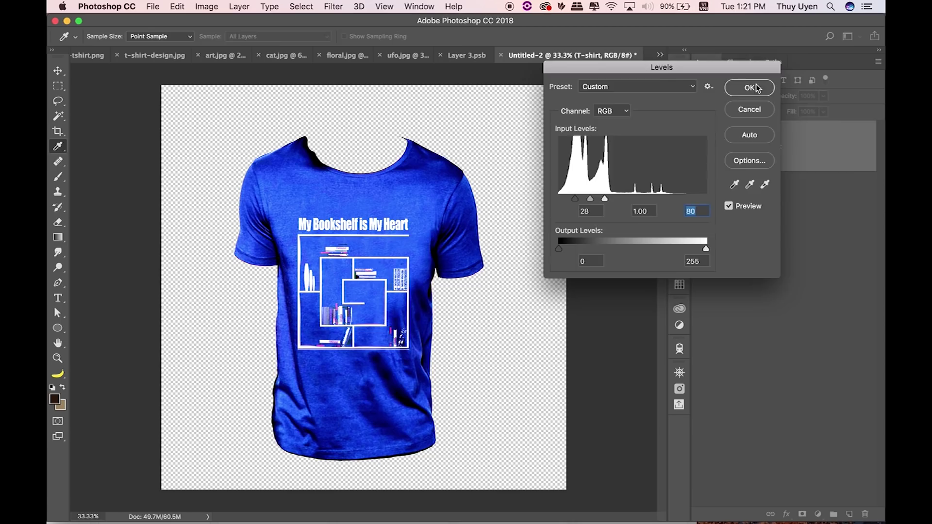
left_click(752, 87)
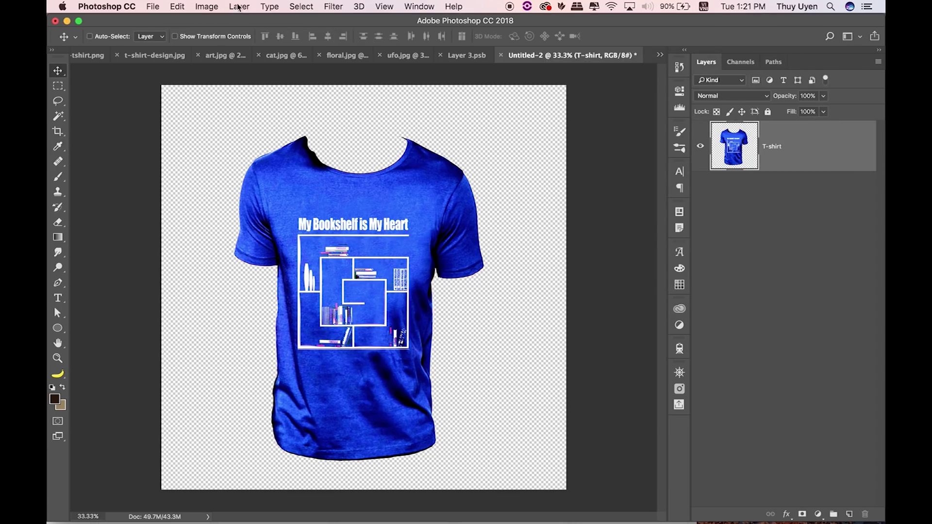
- Desaturate the shirt and apply Levels inputs 15, 1.00 and 163
left_click(206, 7)
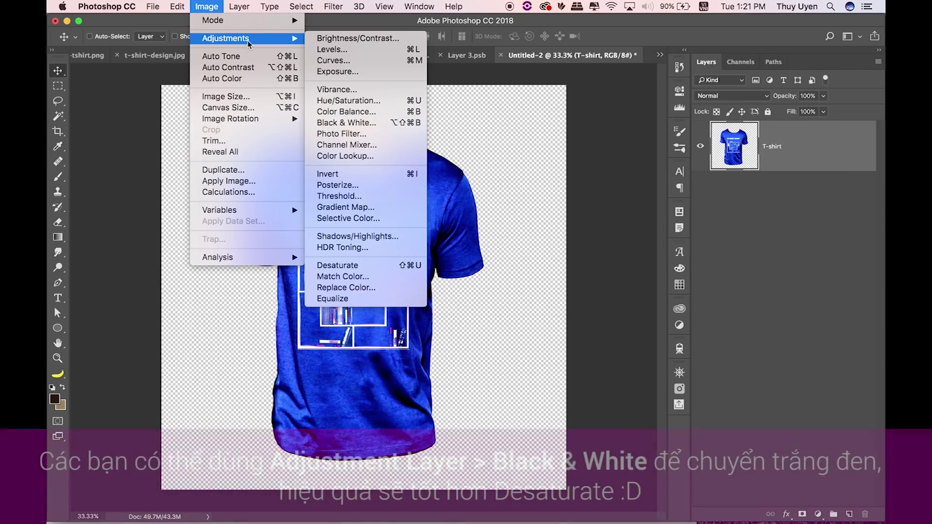
left_click(403, 272)
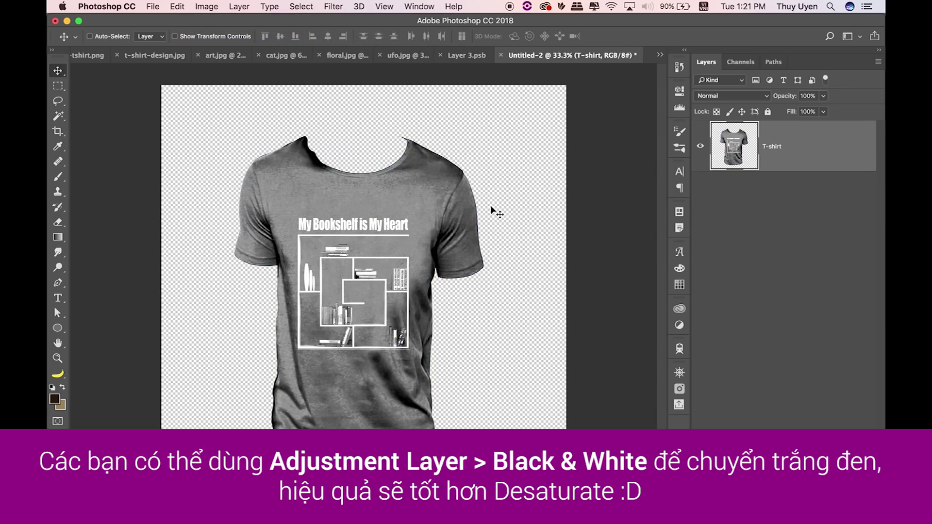
key("ctrl+l")
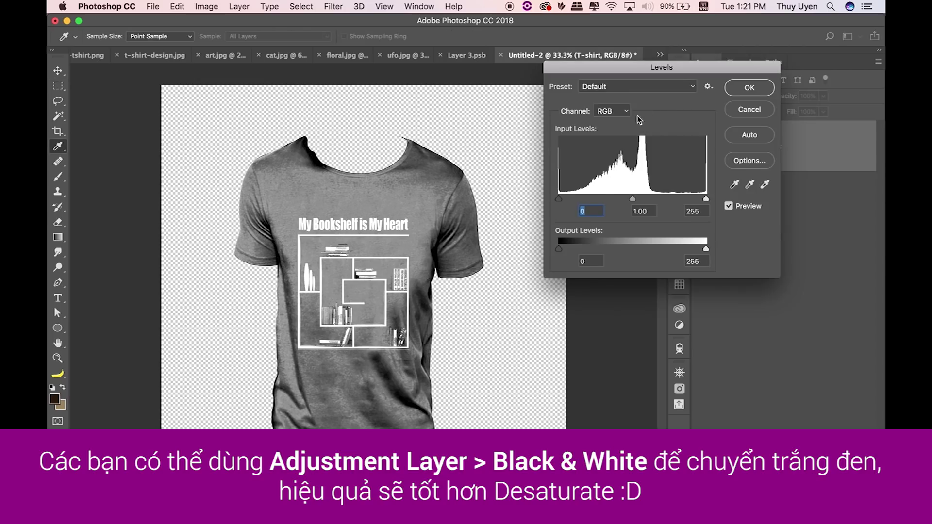
left_click_drag(705, 199, 651, 199)
left_click_drag(559, 198, 566, 198)
mouse_move(651, 198)
left_mouse_down()
mouse_move(643, 198)
mouse_move(653, 199)
left_mouse_up()
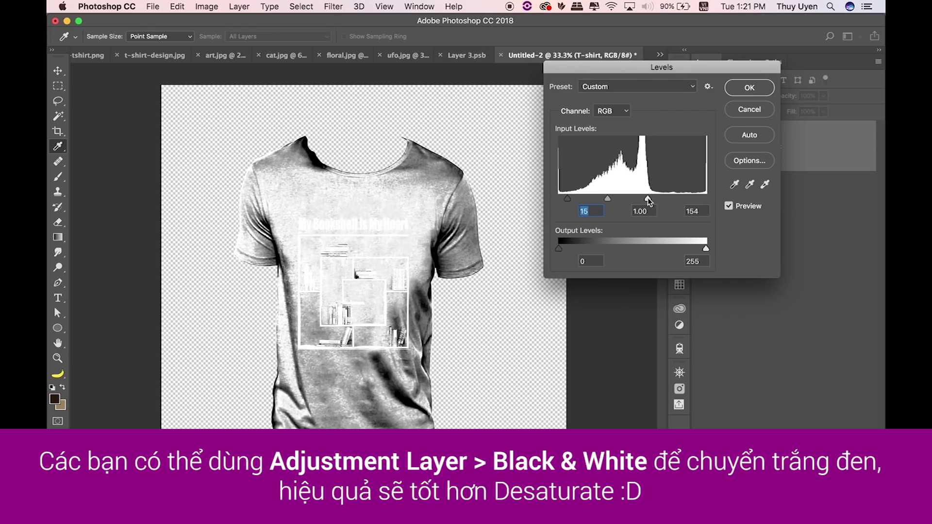
left_click(749, 88)
- Apply a Gaussian Blur with a 5-pixel radius to the grey shirt
left_click(345, 6)
mouse_move(338, 144)
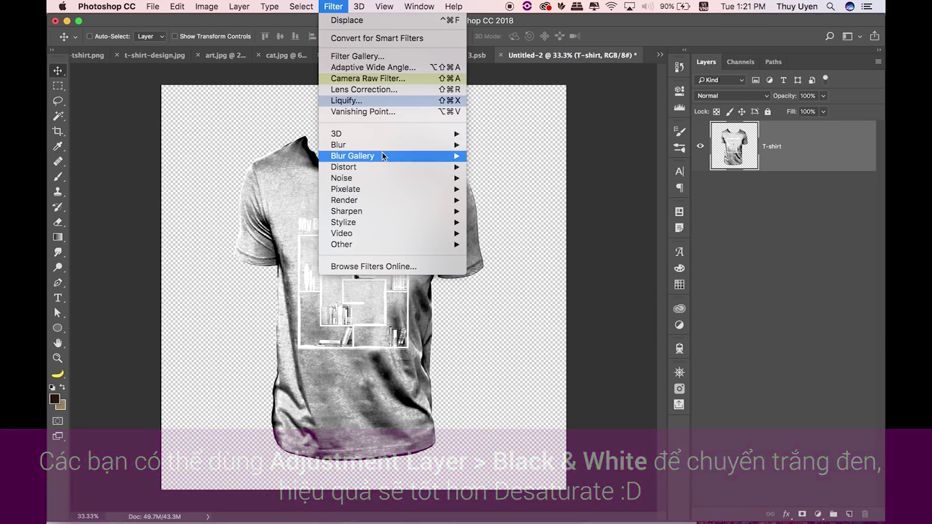
left_click(518, 190)
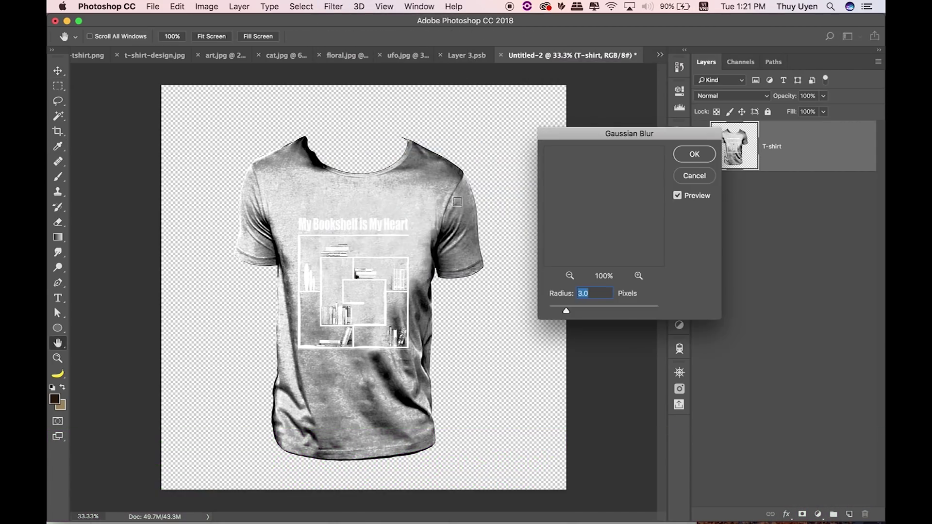
scroll(403, 238, "up", 3)
scroll(403, 237, "up", 3)
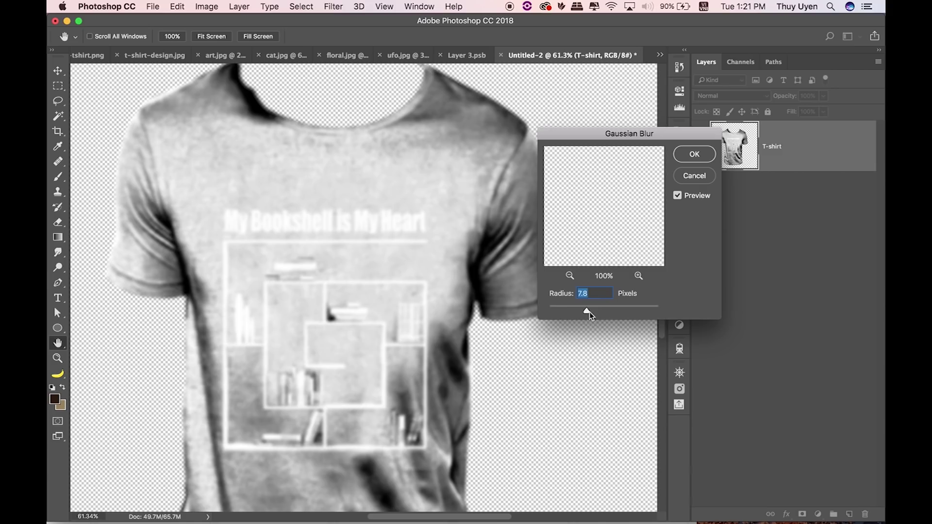
left_click_drag(587, 313, 577, 313)
type("5")
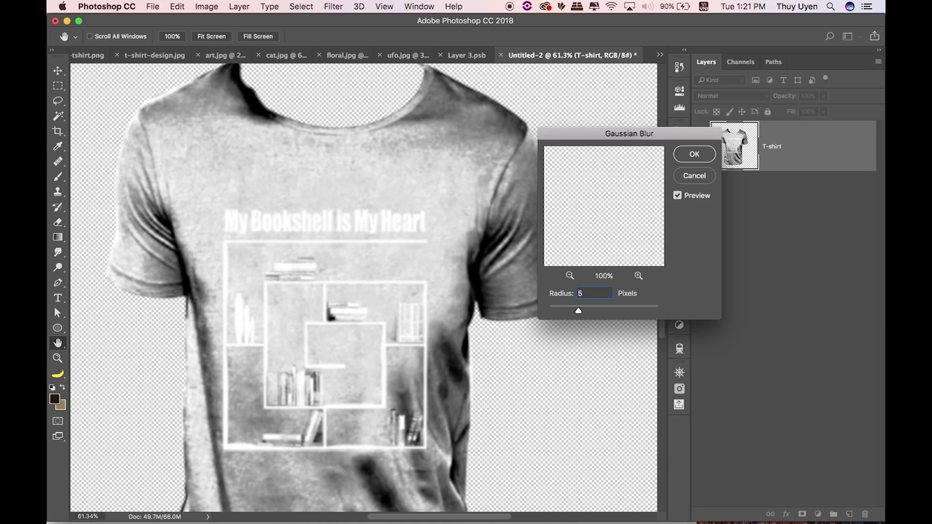
left_click(694, 153)
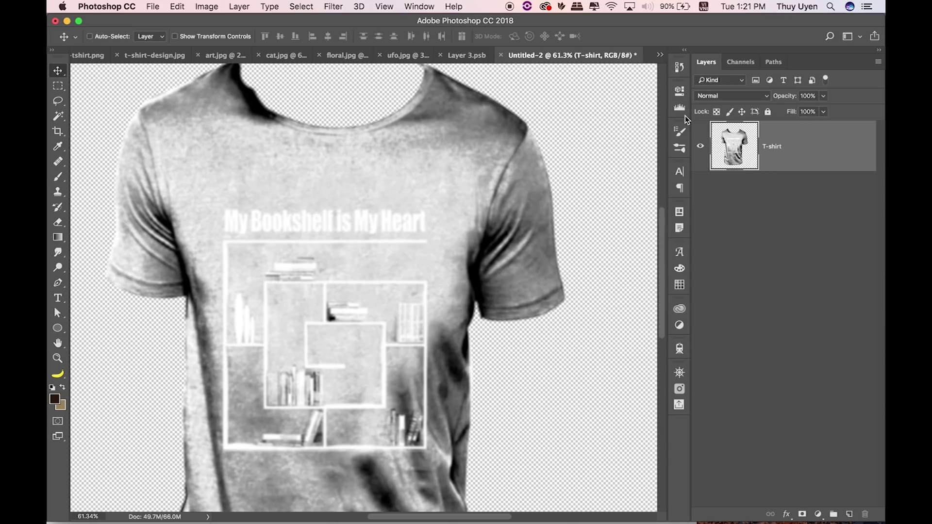
key("super+minus")
key("super+minus")
key("super+minus")
- Save the blurred grey shirt as map2.psd in Photoshop format
key("super+shift+s")
type("tshirt")
key("Return")
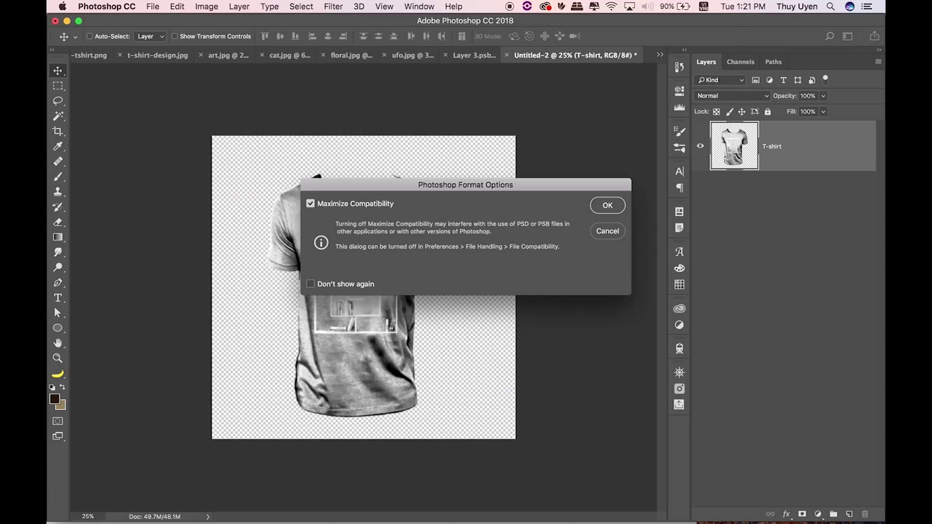
key("Return")
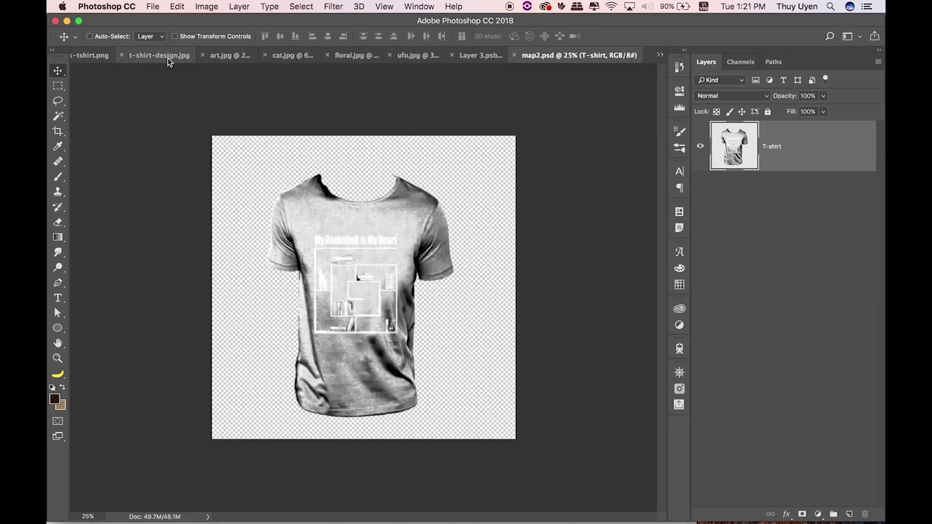
- Make the cave Layer 1 visible in the t-shirt design and convert it to a smart object
left_click(156, 52)
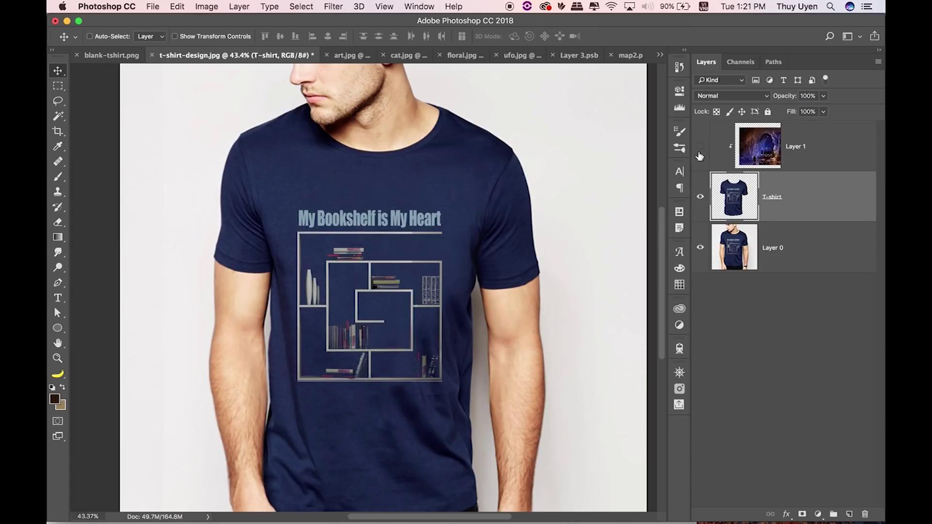
left_click(699, 154)
left_click(796, 166)
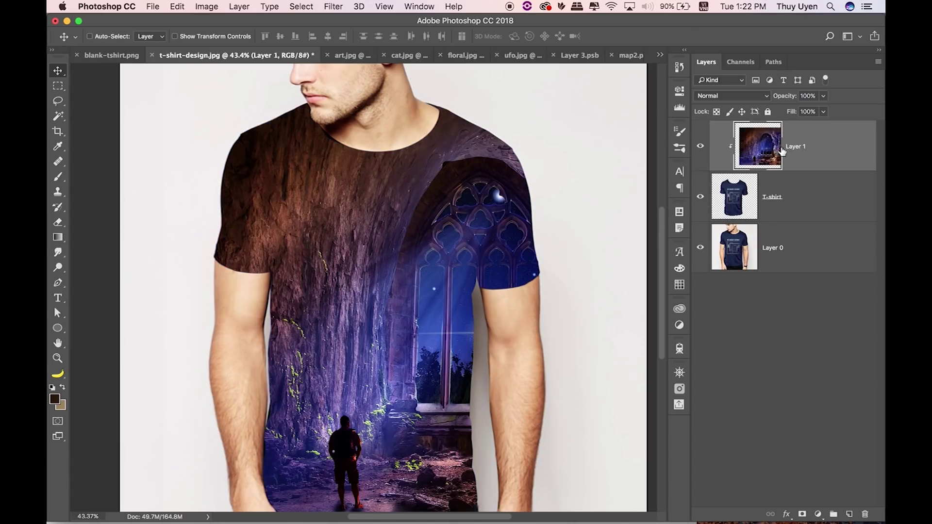
right_click(819, 147)
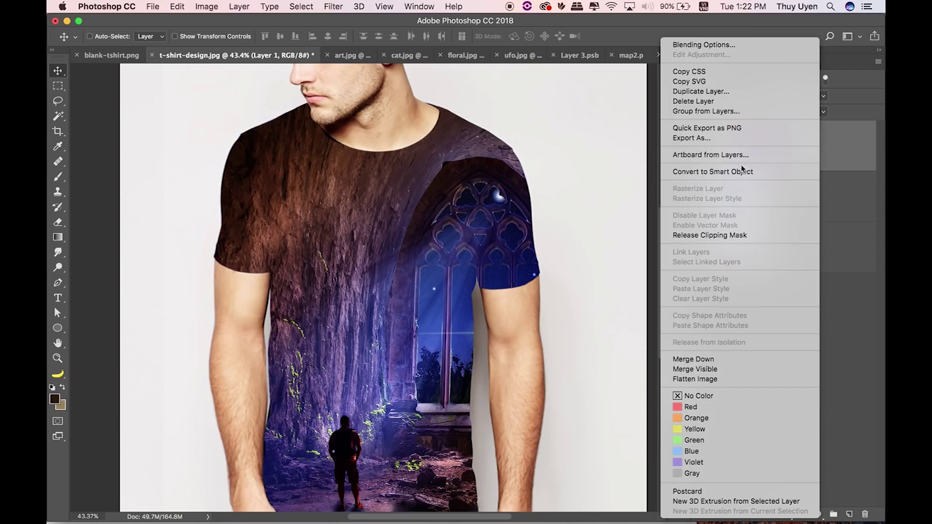
left_click(726, 173)
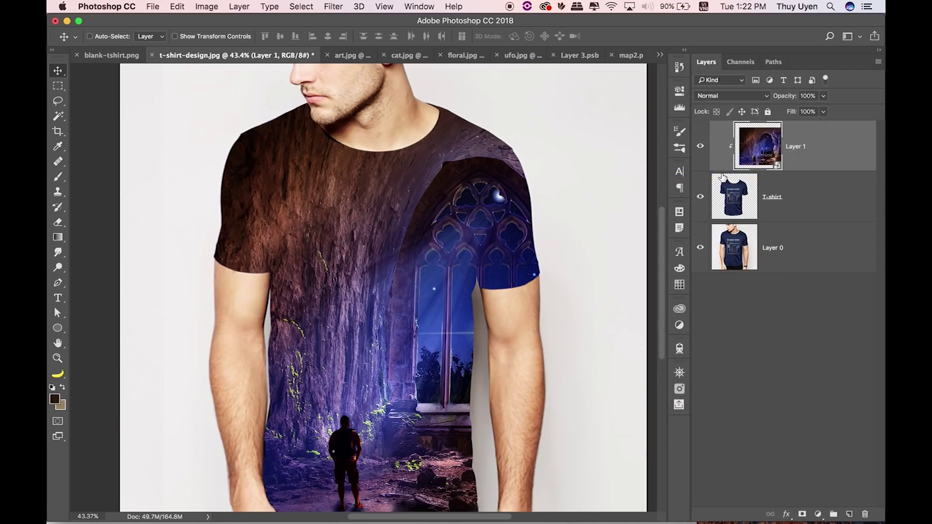
- Apply the Displace filter at scale 10 using map2.psd as the map
left_click(337, 10)
mouse_move(343, 167)
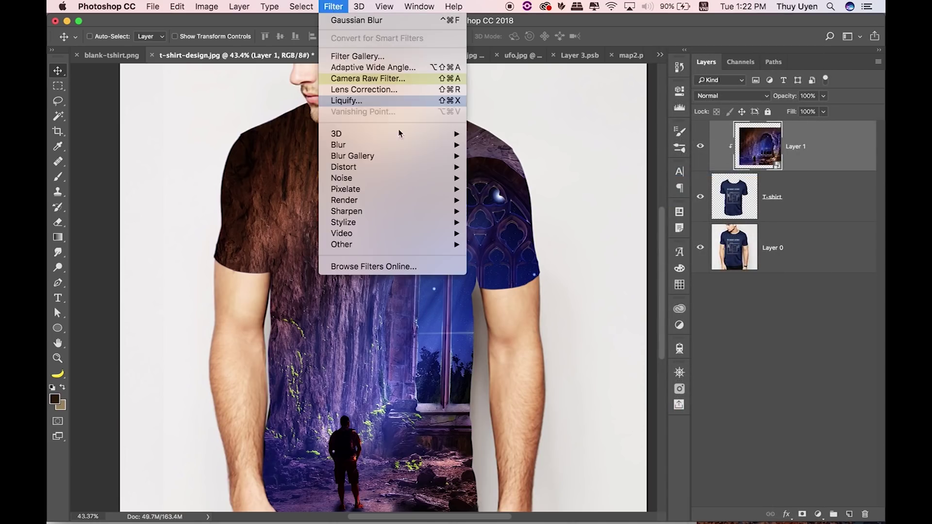
left_click(500, 167)
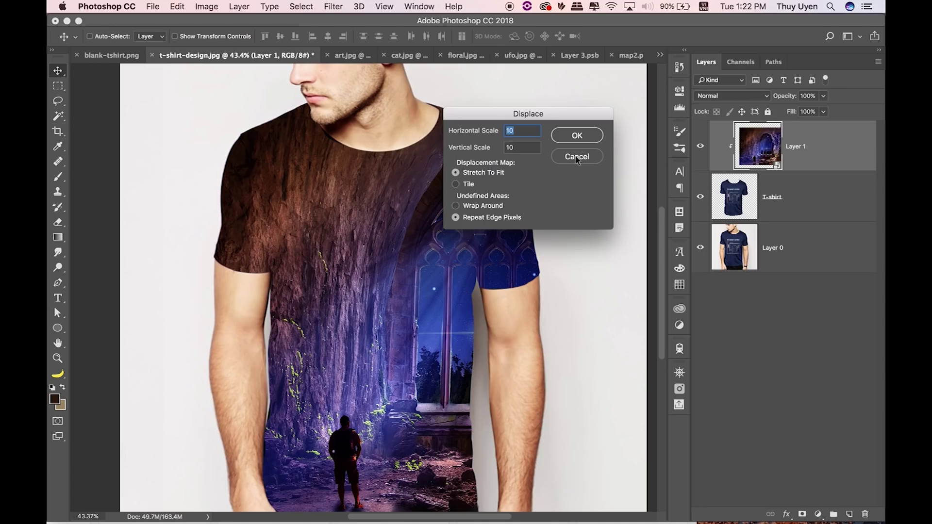
left_click(585, 139)
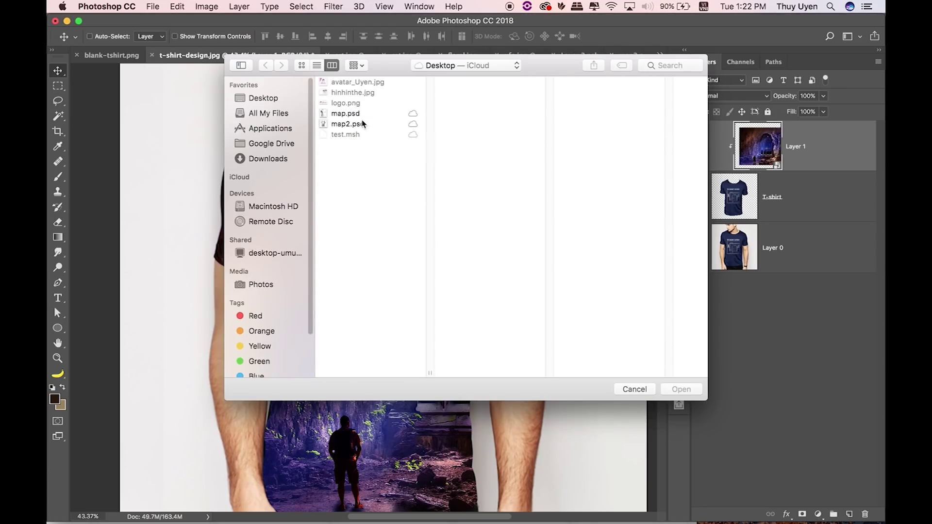
left_click(358, 125)
left_click(681, 389)
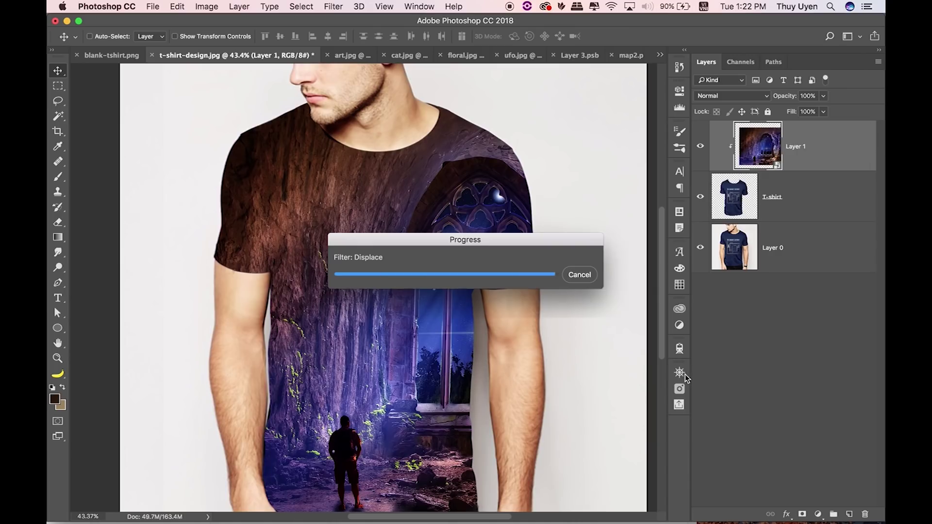
- Toggle the Displace smart filter off and on to compare the fold effect
left_click_drag(358, 168, 350, 152)
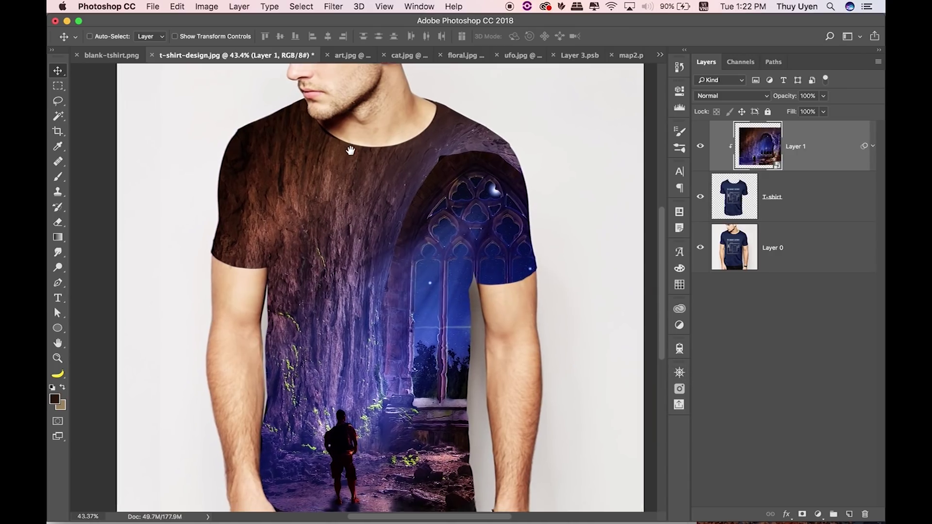
left_click(872, 146)
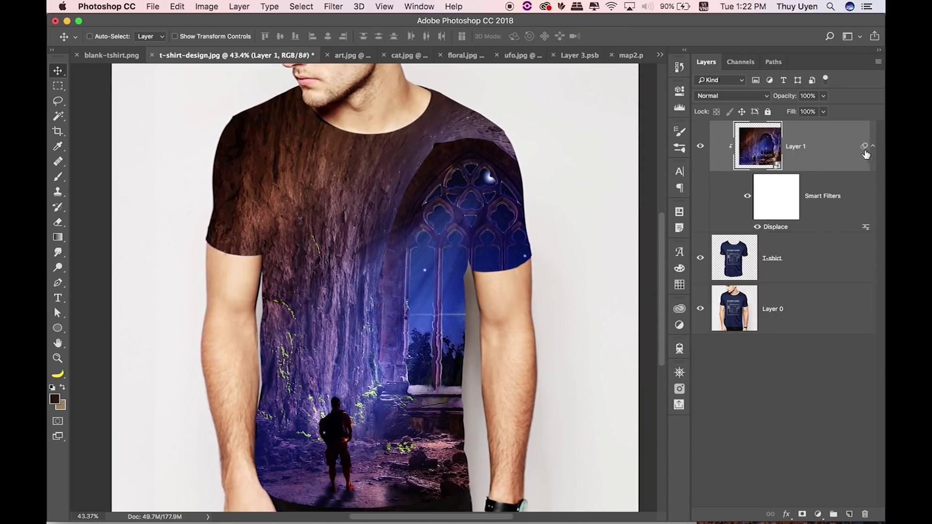
left_click(757, 226)
left_click(757, 227)
scroll(452, 318, "up", 5)
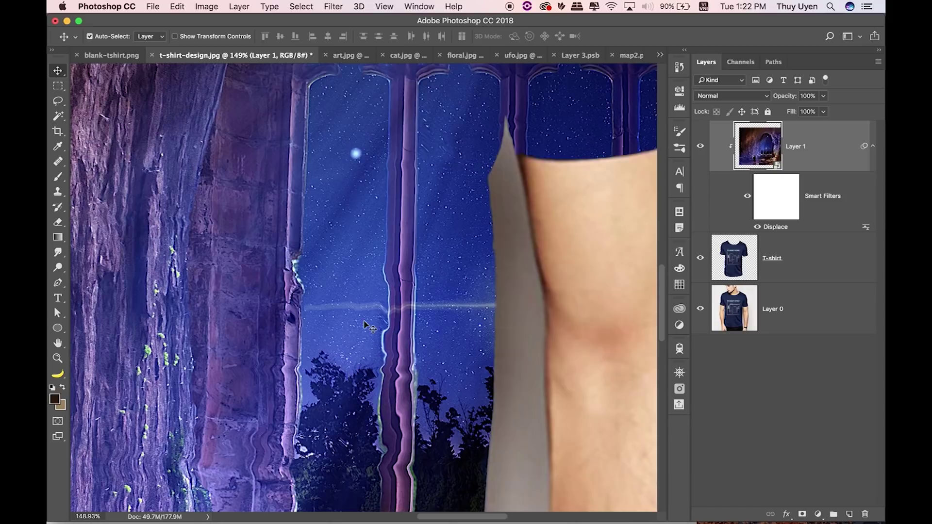
key("ctrl+minus")
key("ctrl+minus")
key("ctrl+minus")
key("ctrl+minus")
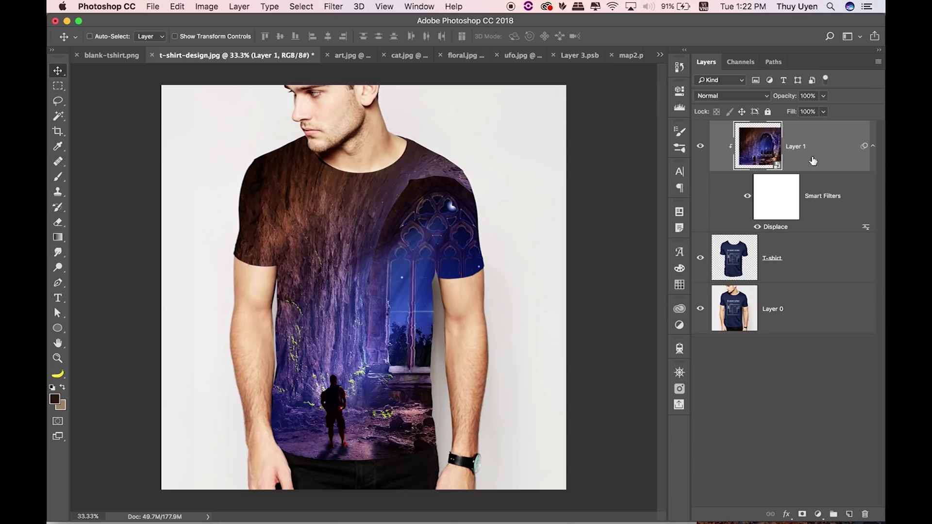
left_click(872, 147)
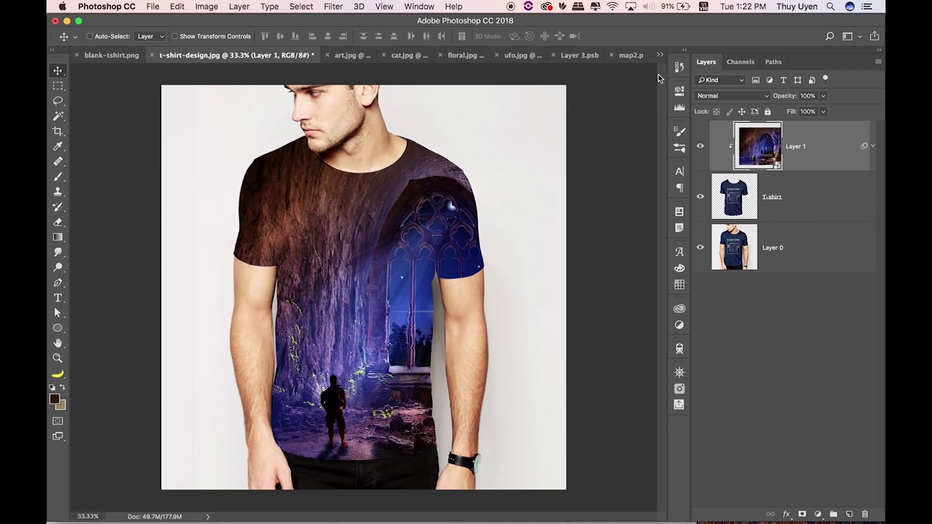
left_click(715, 96)
left_click(717, 128)
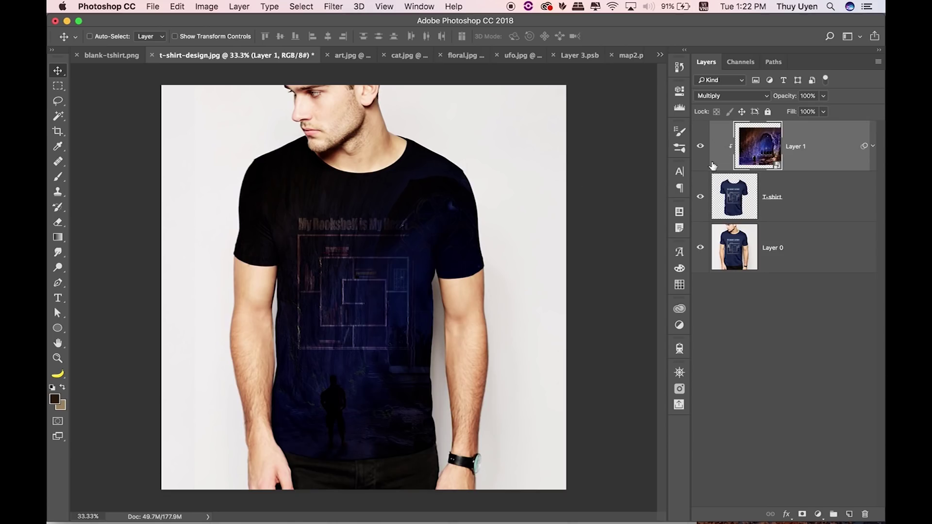
left_click(700, 146)
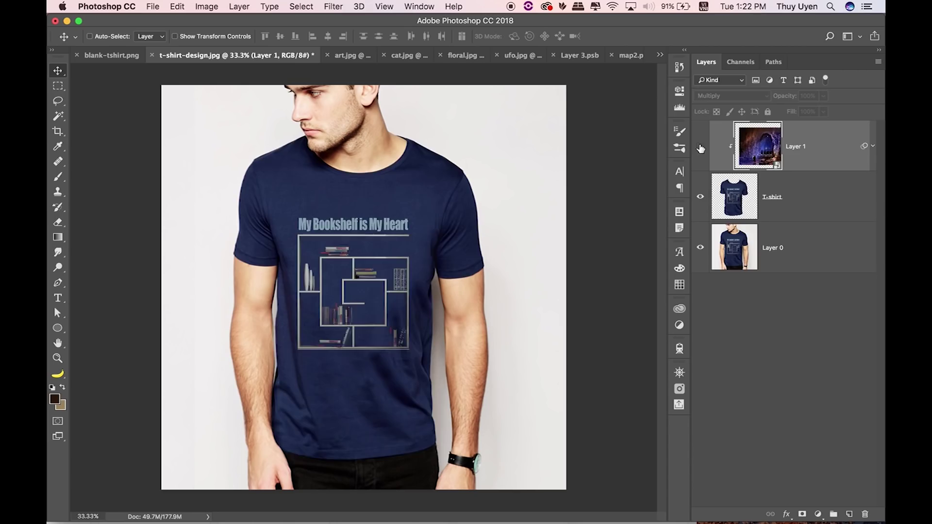
left_click(699, 147)
left_click(731, 96)
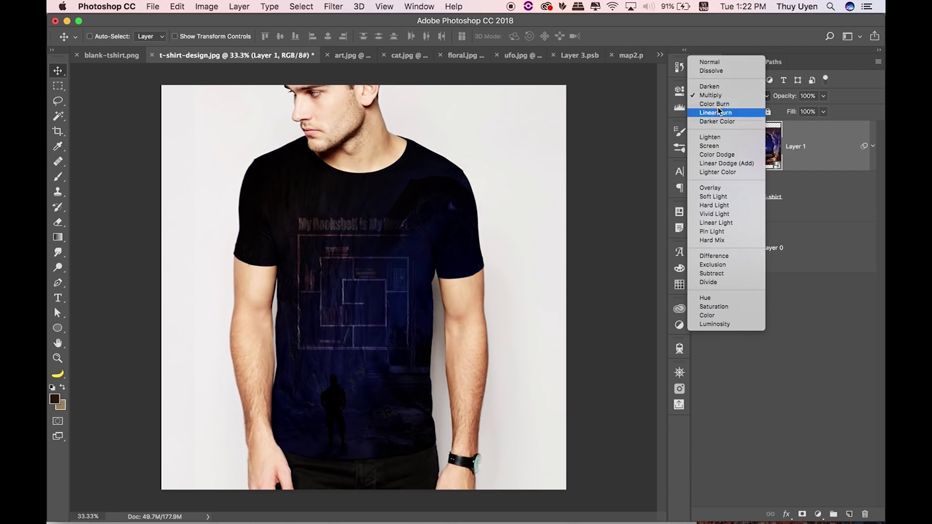
left_click(712, 62)
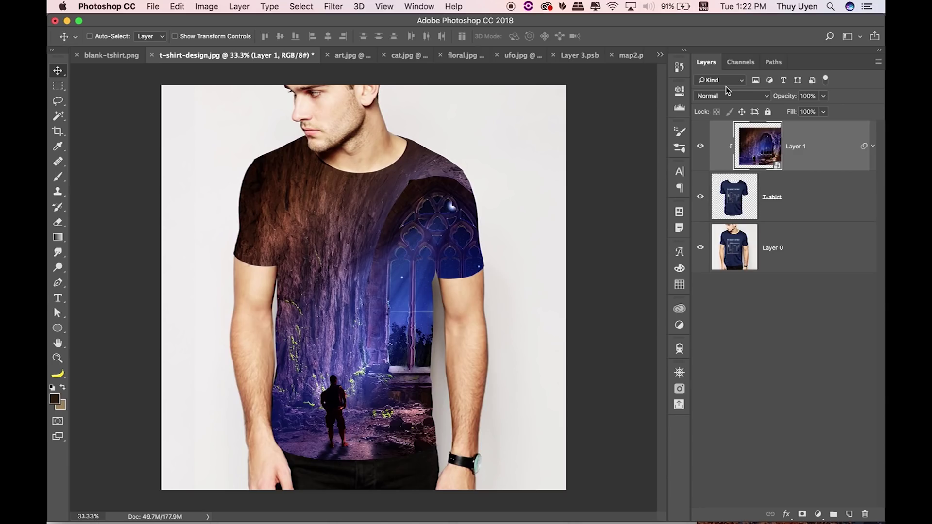
left_click(751, 220)
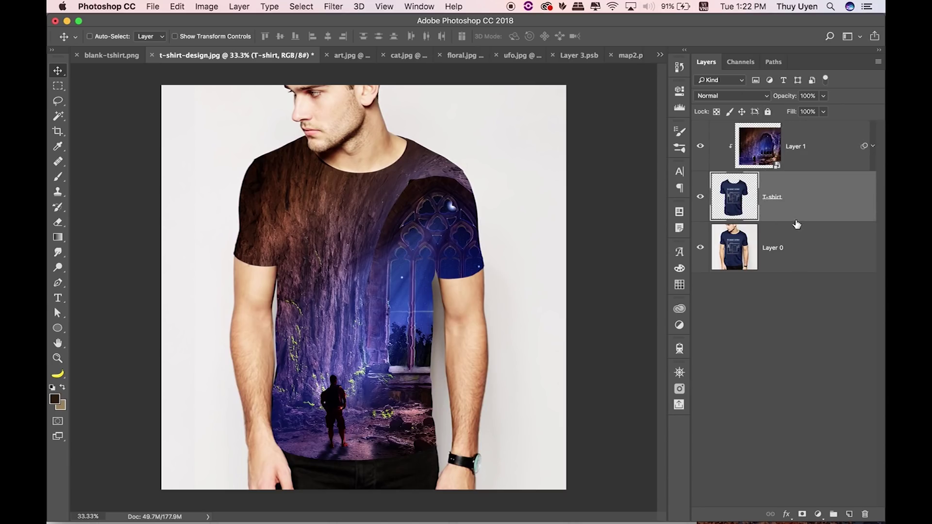
- Duplicate the T-shirt layer, move the copy to the top, and desaturate it
key("ctrl+j")
left_click_drag(798, 241, 825, 132)
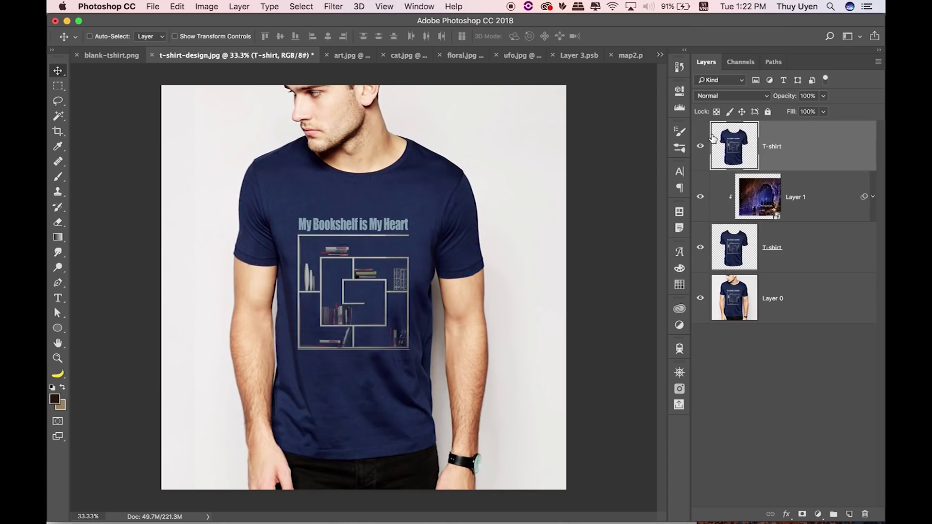
scroll(384, 234, "up", 5)
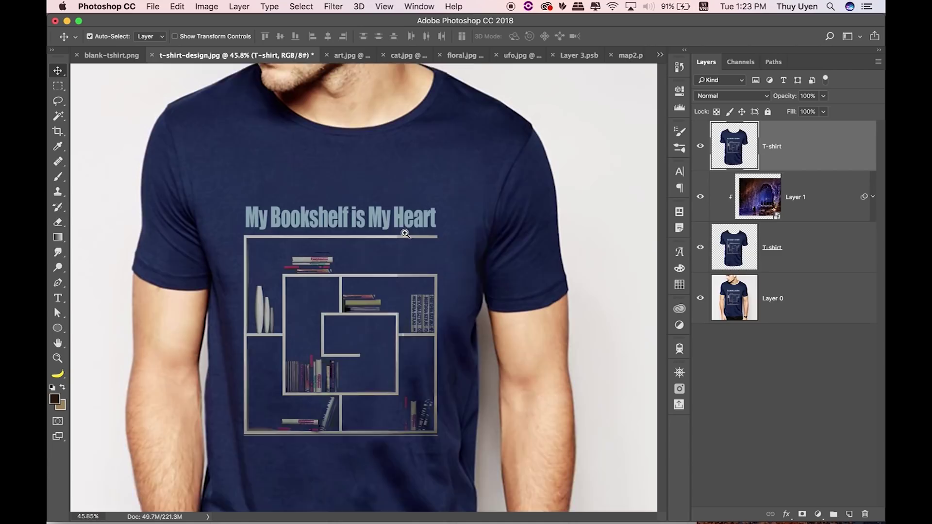
scroll(470, 208, "down", 3)
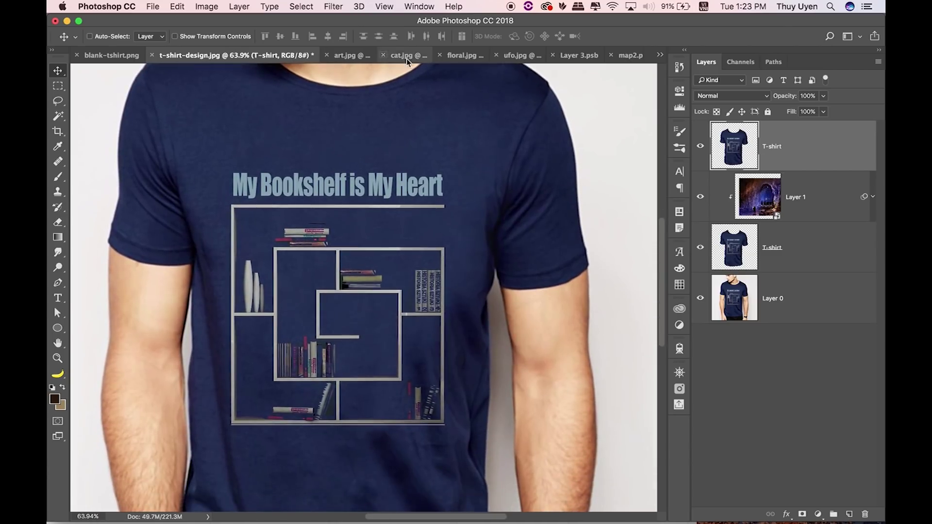
left_click(243, 6)
mouse_move(205, 7)
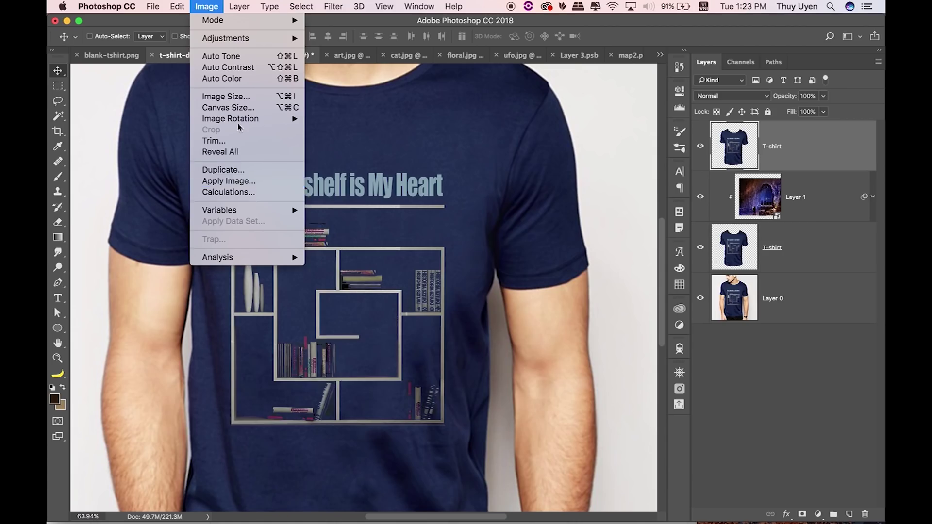
mouse_move(225, 38)
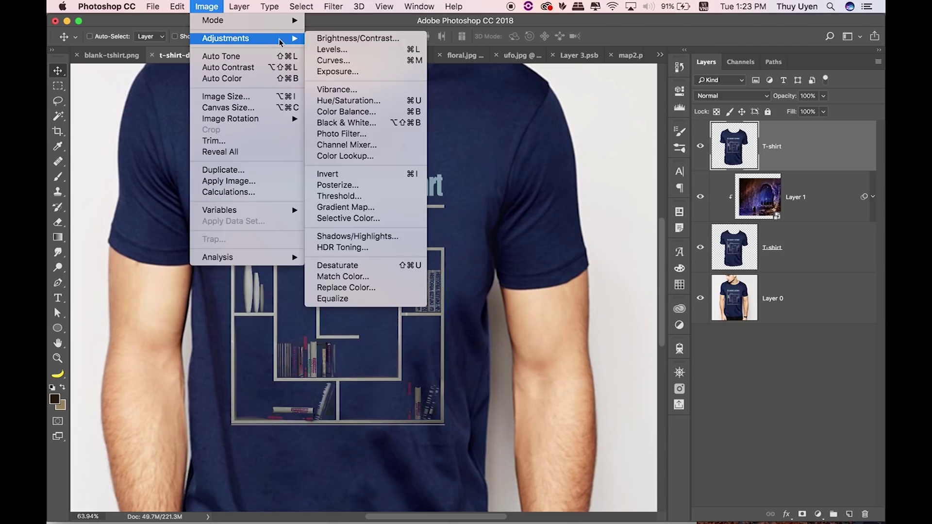
left_click(348, 266)
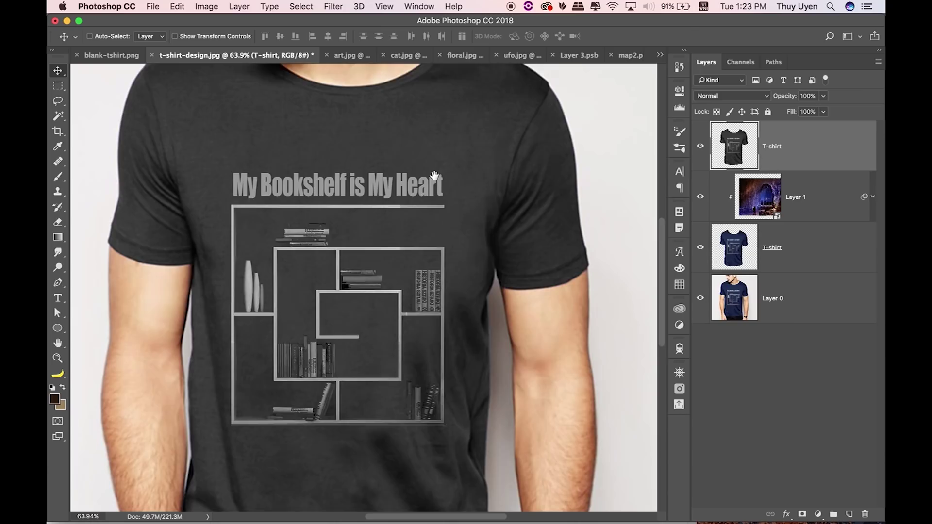
scroll(427, 180, "down", 2)
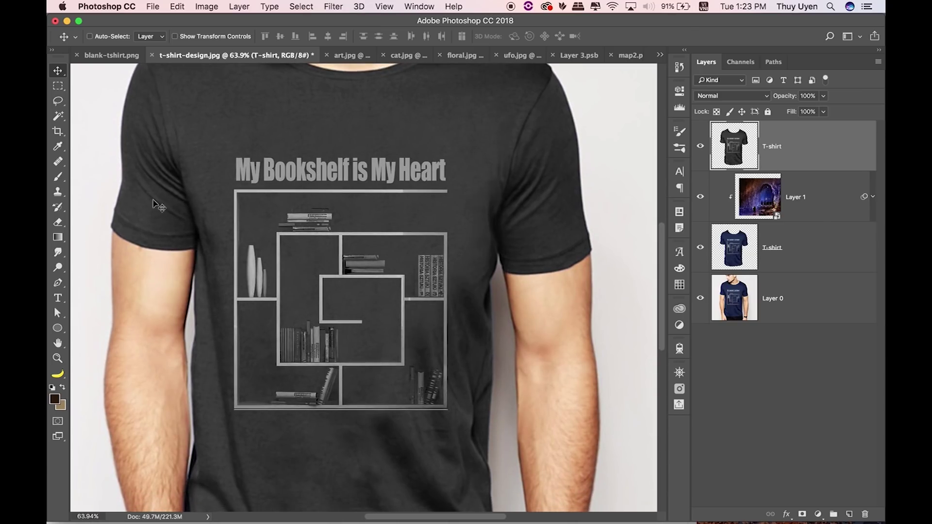
- Clone fabric over the title text and the left side of the bookshelf
left_click(58, 191)
left_click_drag(237, 162, 249, 163)
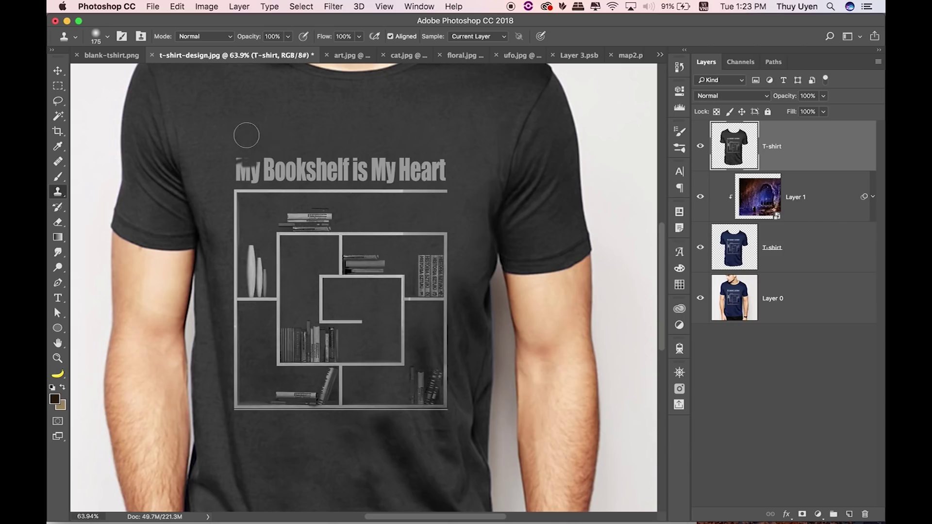
mouse_move(242, 165)
left_mouse_down()
mouse_move(364, 172)
mouse_move(239, 183)
mouse_move(333, 154)
mouse_move(334, 186)
mouse_move(456, 166)
left_mouse_up()
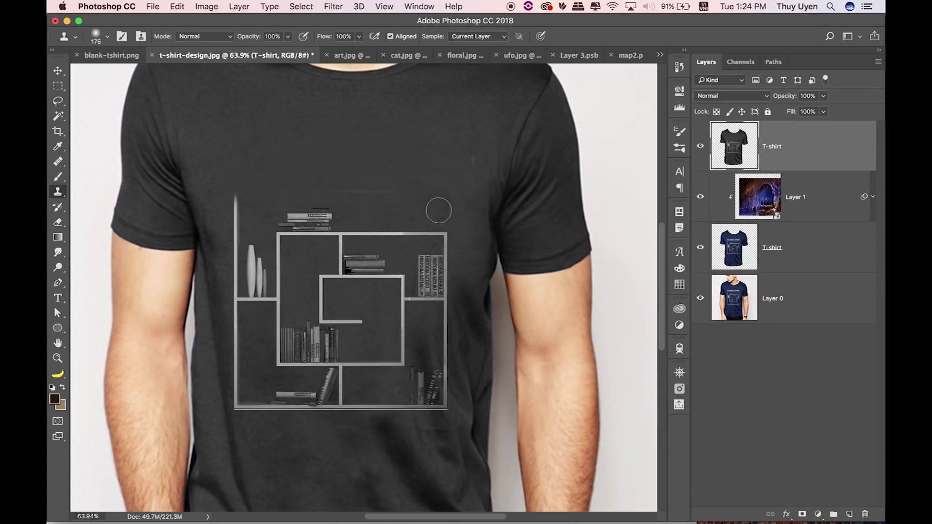
left_click_drag(235, 269, 236, 194)
mouse_move(291, 221)
left_mouse_down()
mouse_move(342, 212)
mouse_move(270, 226)
mouse_move(437, 234)
mouse_move(320, 230)
left_mouse_up()
left_click(429, 225, "alt")
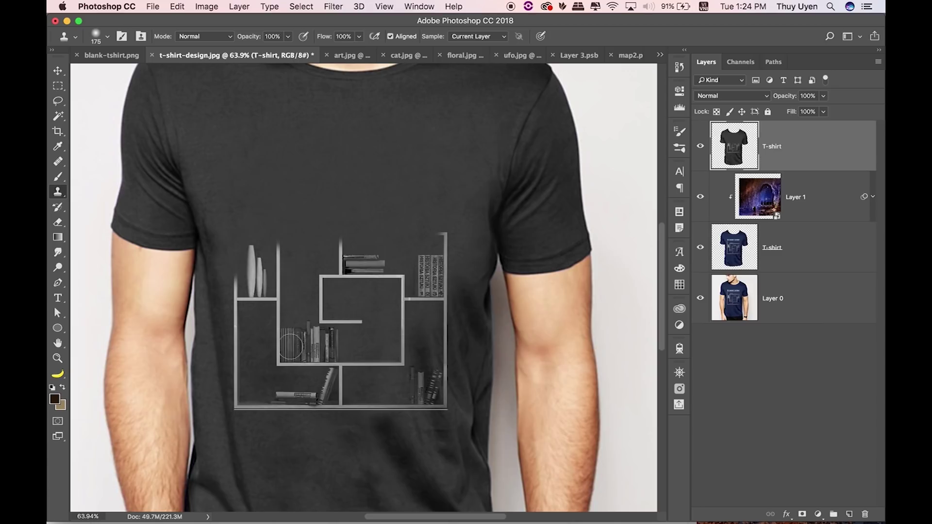
left_click_drag(279, 354, 279, 233)
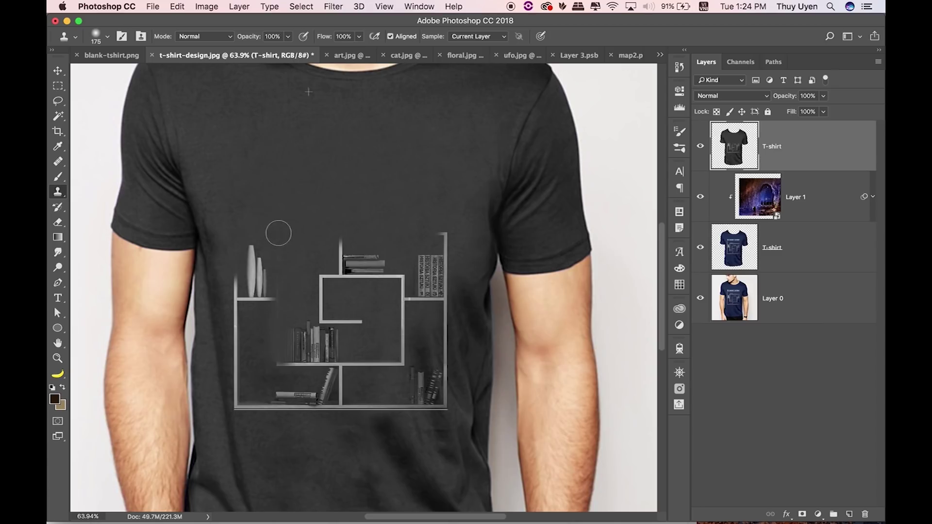
left_click_drag(278, 280, 292, 261)
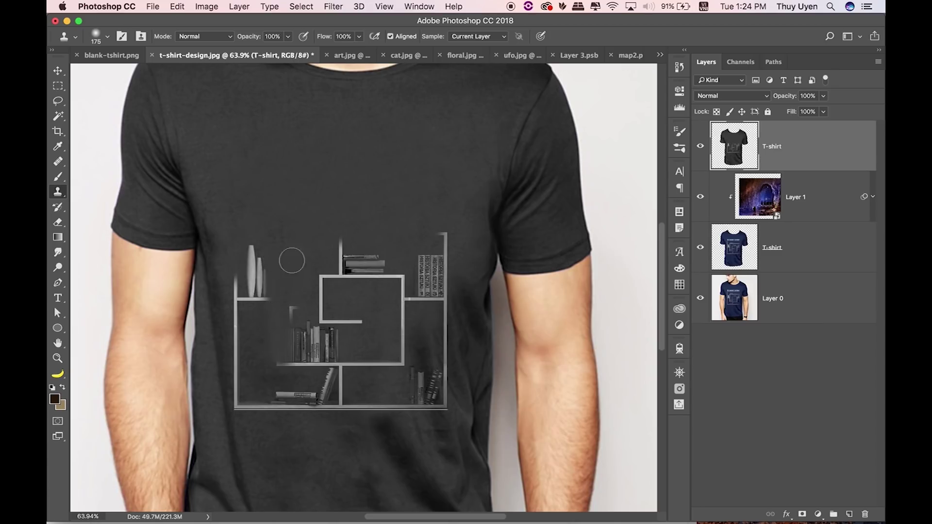
left_click_drag(260, 294, 279, 222)
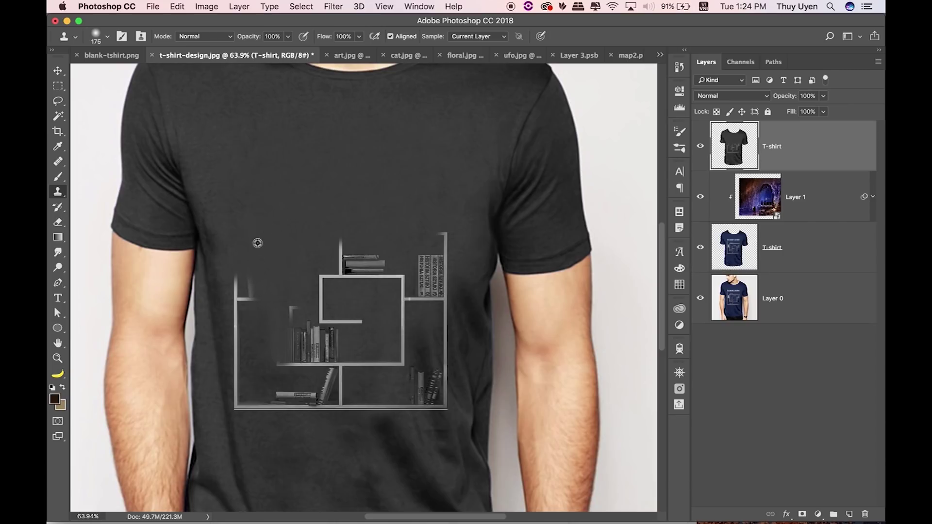
left_click_drag(248, 298, 262, 252)
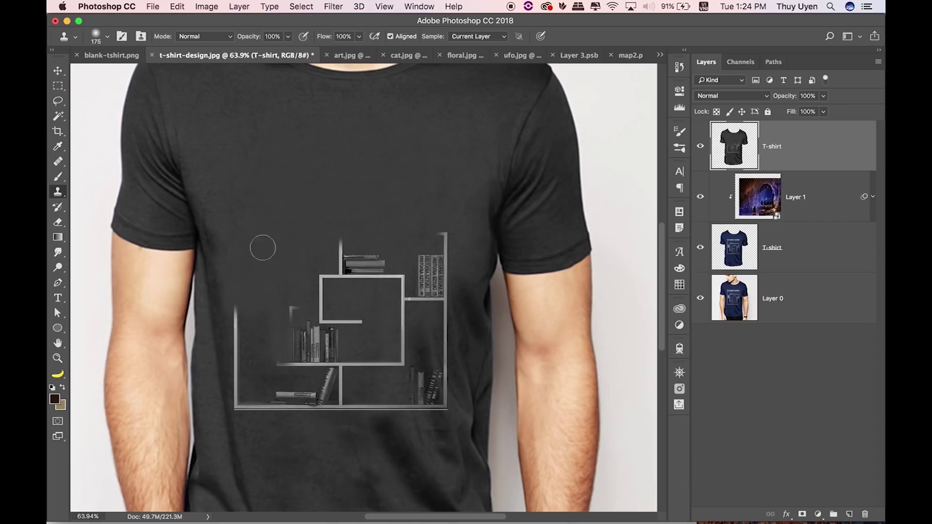
left_click_drag(248, 318, 236, 321)
left_click_drag(250, 406, 238, 378)
left_click_drag(344, 232, 379, 262)
- Clone out the right shelf's books, post, and middle and lower bars
left_click(459, 210, "alt")
left_click_drag(441, 287, 430, 225)
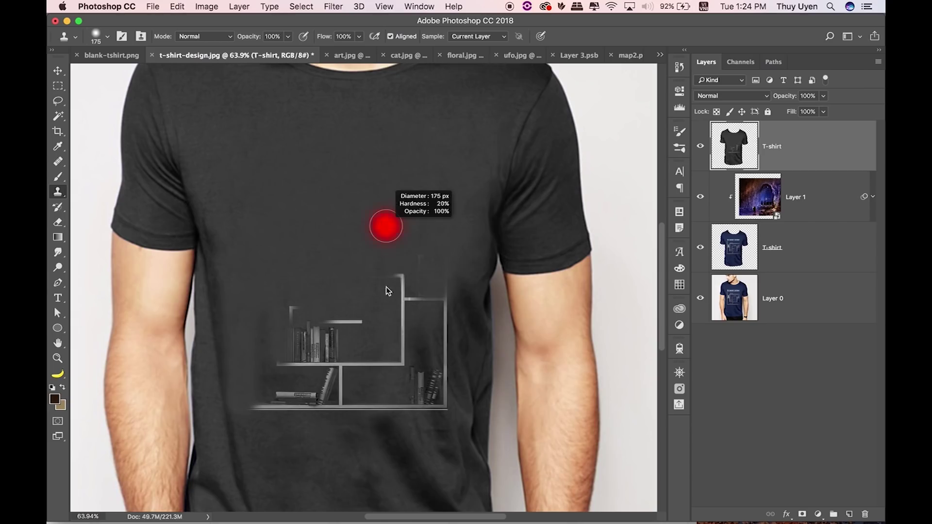
left_click_drag(402, 359, 376, 263)
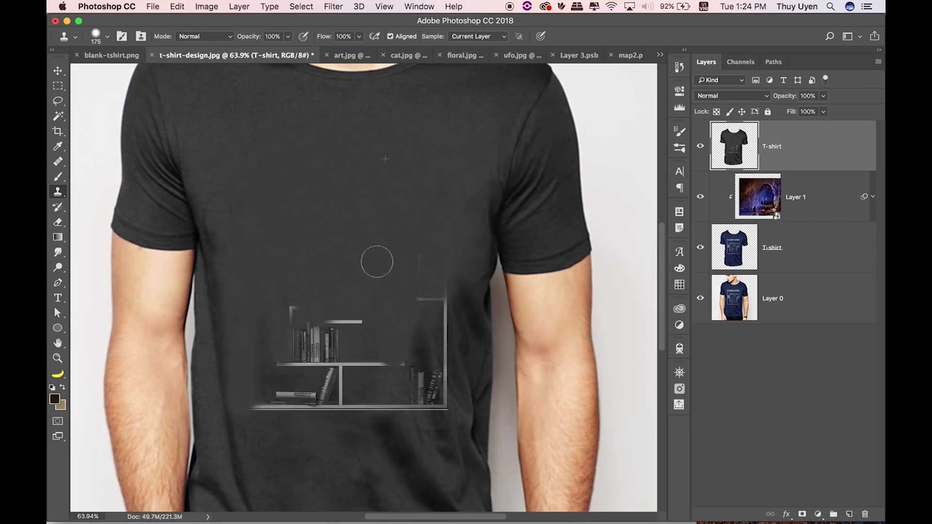
left_click(421, 271, "alt")
mouse_move(398, 360)
left_mouse_down()
mouse_move(362, 319)
mouse_move(297, 305)
mouse_move(308, 339)
mouse_move(364, 342)
left_mouse_up()
mouse_move(283, 326)
left_mouse_down()
mouse_move(286, 357)
mouse_move(272, 384)
mouse_move(284, 418)
mouse_move(291, 385)
mouse_move(324, 393)
mouse_move(350, 364)
left_mouse_up()
- With a smaller brush at 100% zoom, clone away the remaining shelf bars and marks
key("bracketleft")
key("bracketleft")
key("super+1")
left_click_drag(456, 321, 524, 240)
left_click_drag(358, 344, 365, 377)
mouse_move(350, 333)
left_mouse_down()
mouse_move(388, 339)
mouse_move(431, 326)
mouse_move(469, 288)
mouse_move(443, 339)
mouse_move(493, 350)
mouse_move(515, 322)
left_mouse_up()
left_click(399, 361, "alt")
key("bracketleft")
key("bracketleft")
key("bracketleft")
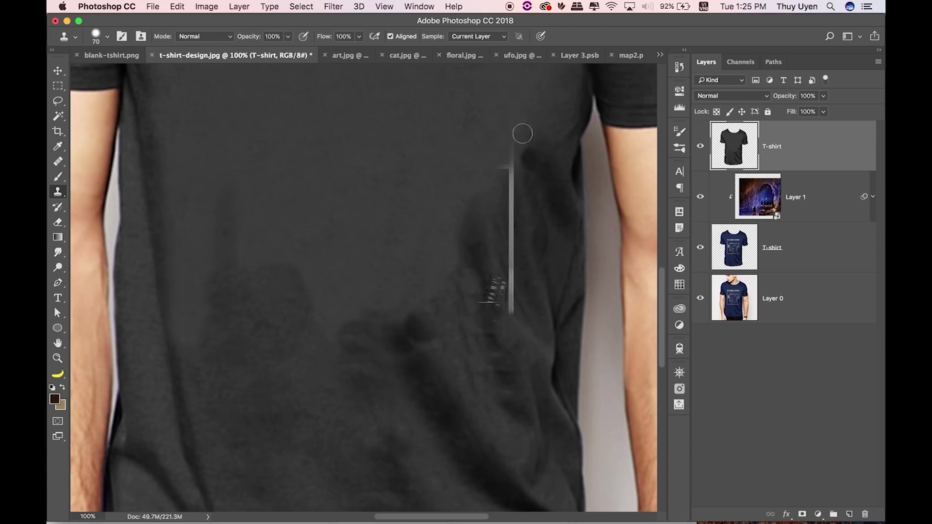
mouse_move(522, 136)
left_mouse_down()
mouse_move(528, 289)
mouse_move(503, 335)
mouse_move(491, 262)
mouse_move(515, 281)
mouse_move(505, 318)
mouse_move(521, 307)
left_mouse_up()
left_click(526, 253, "alt")
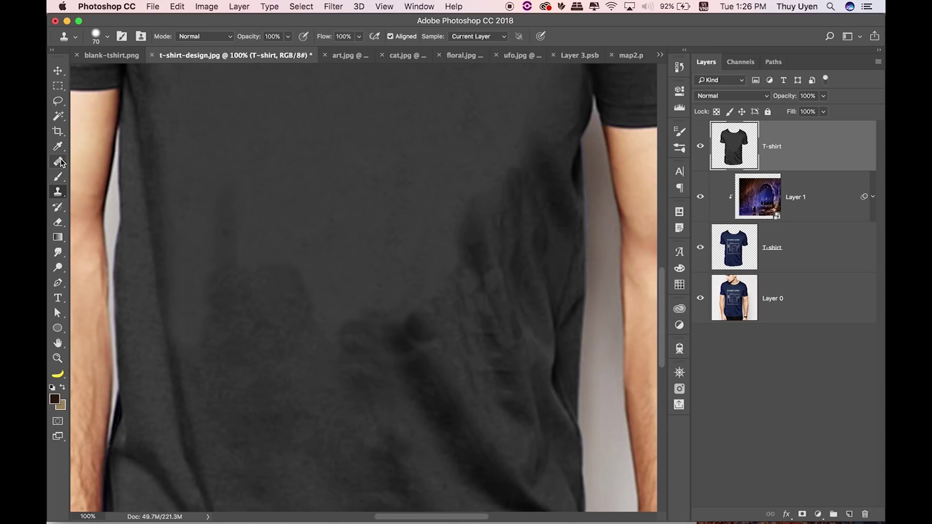
- Patch the dark blotches and smudges across the shirt's centre with clean fabric
left_click_drag(60, 163, 94, 183)
mouse_move(315, 239)
left_mouse_down()
mouse_move(305, 243)
mouse_move(374, 168)
left_mouse_up()
key("super+d")
mouse_move(238, 177)
left_mouse_down()
mouse_move(199, 290)
mouse_move(240, 177)
left_mouse_up()
left_click_drag(271, 251, 288, 240)
key("super+d")
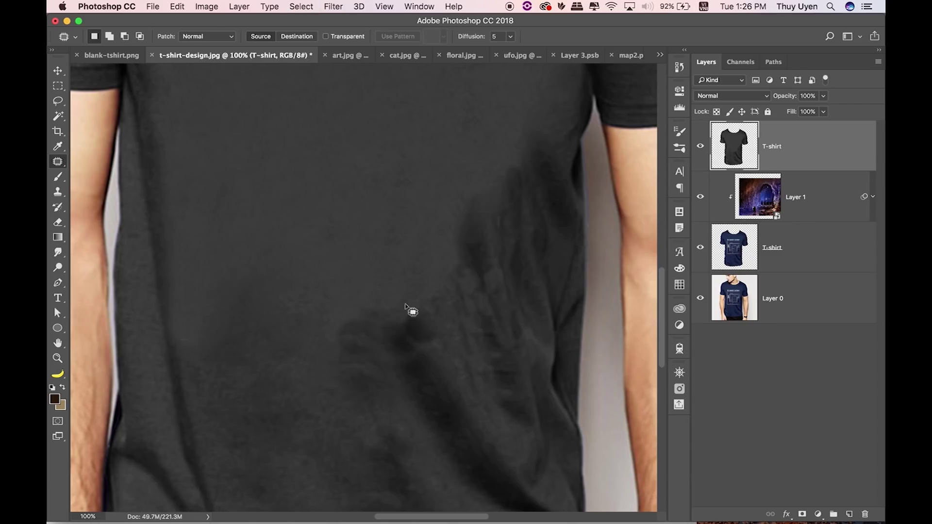
mouse_move(422, 297)
left_mouse_down()
mouse_move(377, 370)
mouse_move(312, 233)
left_mouse_up()
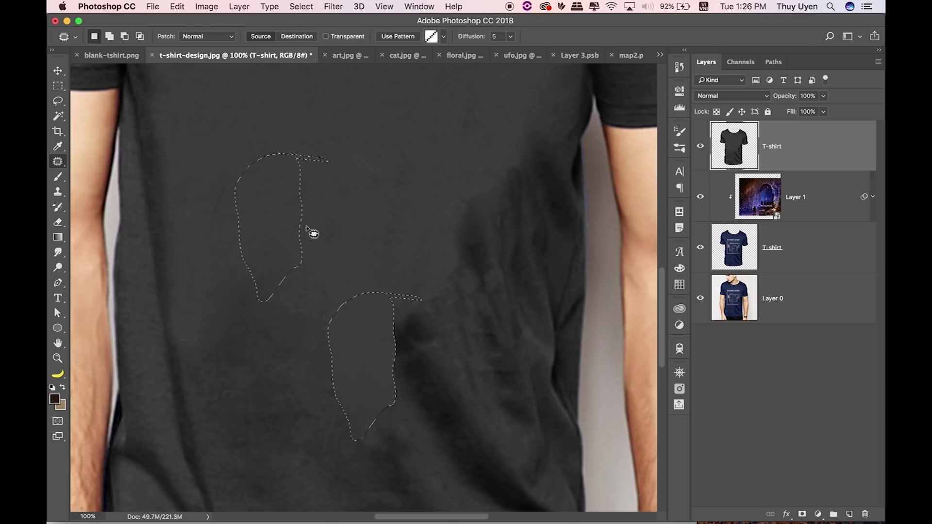
key("super+d")
mouse_move(438, 310)
left_mouse_down()
mouse_move(451, 352)
mouse_move(439, 313)
mouse_move(364, 245)
left_mouse_up()
key("super+d")
mouse_move(498, 262)
left_mouse_down()
mouse_move(467, 357)
mouse_move(514, 313)
mouse_move(479, 264)
mouse_move(470, 191)
left_mouse_up()
key("super+d")
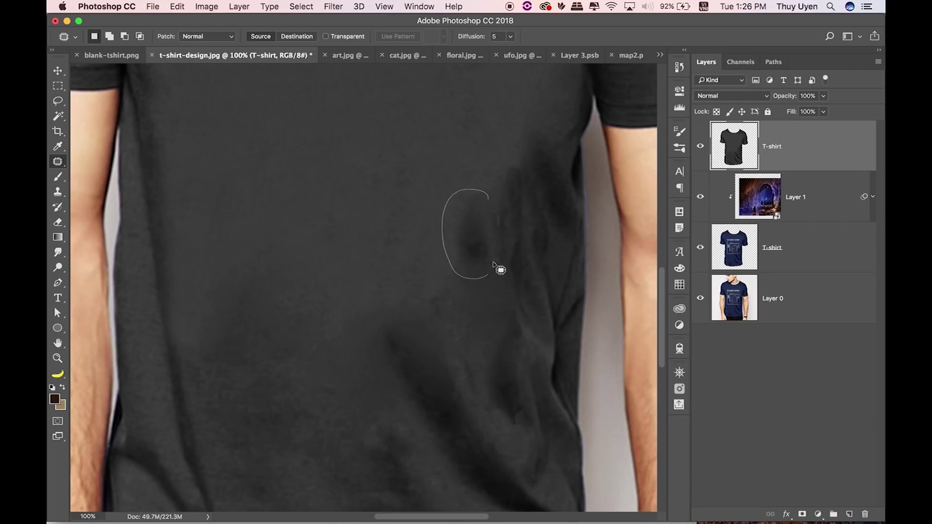
- Patch the remaining crease, shadow and hem marks, checking the whole shirt zoomed out
left_click_drag(446, 203, 487, 192)
left_click(486, 179)
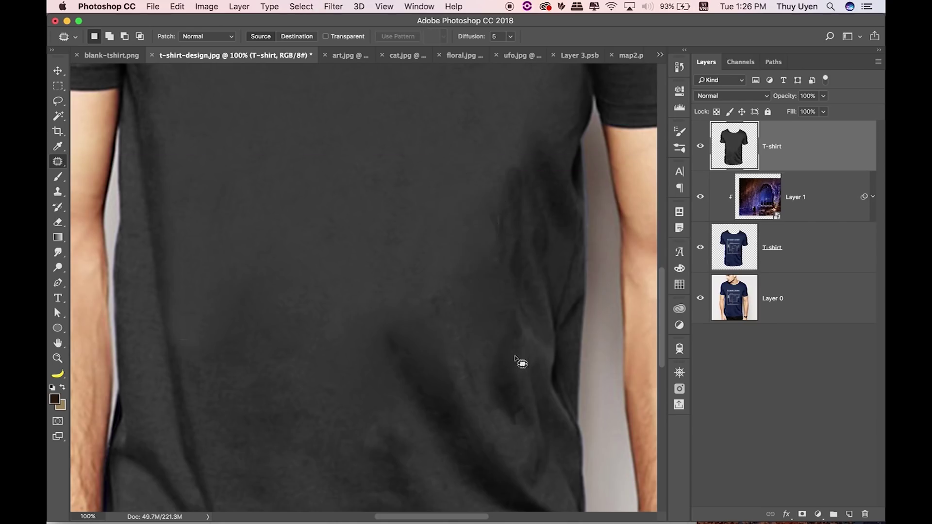
left_click_drag(518, 341, 507, 245)
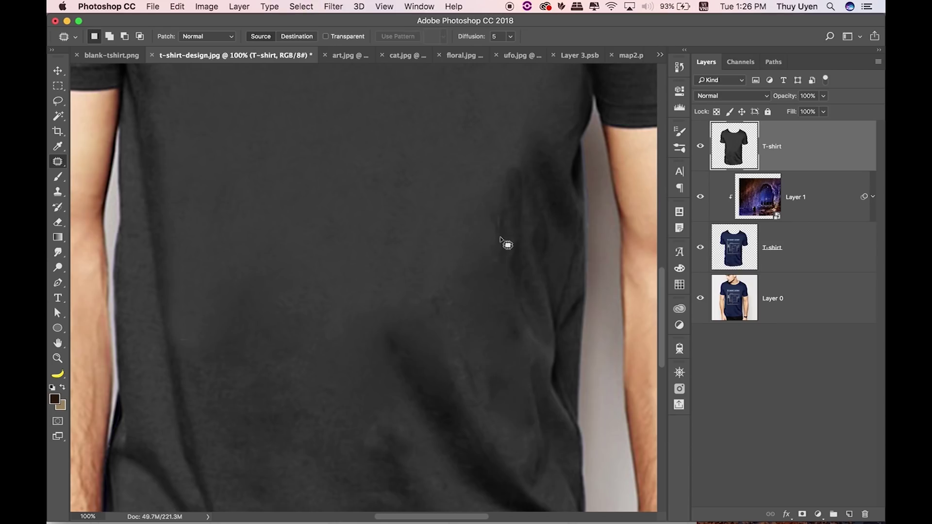
mouse_move(482, 345)
left_mouse_down()
mouse_move(462, 389)
mouse_move(493, 374)
left_mouse_up()
left_click(464, 248)
key("super+minus")
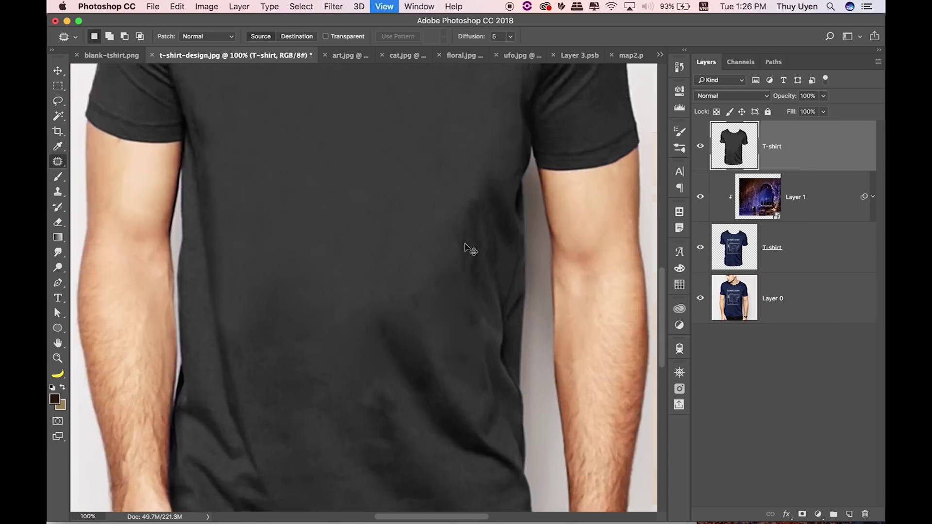
key("super+minus")
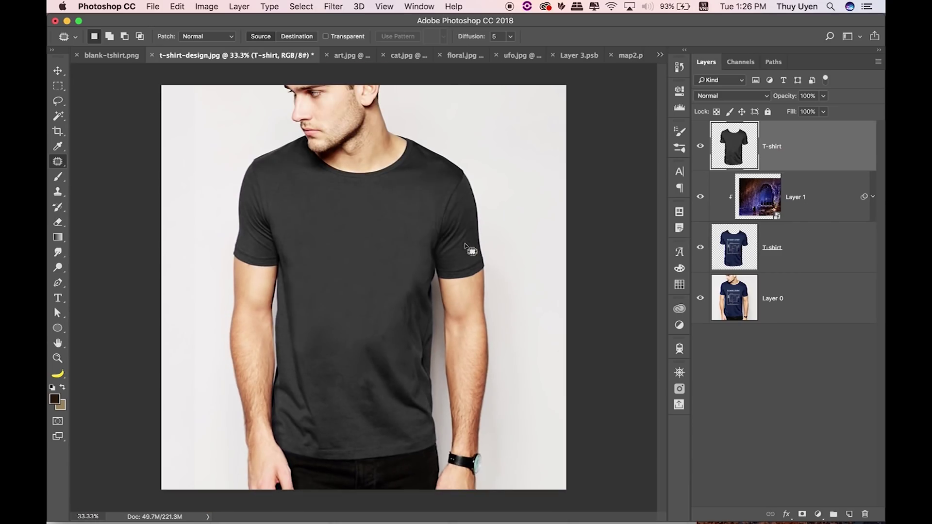
left_click_drag(367, 376, 381, 412)
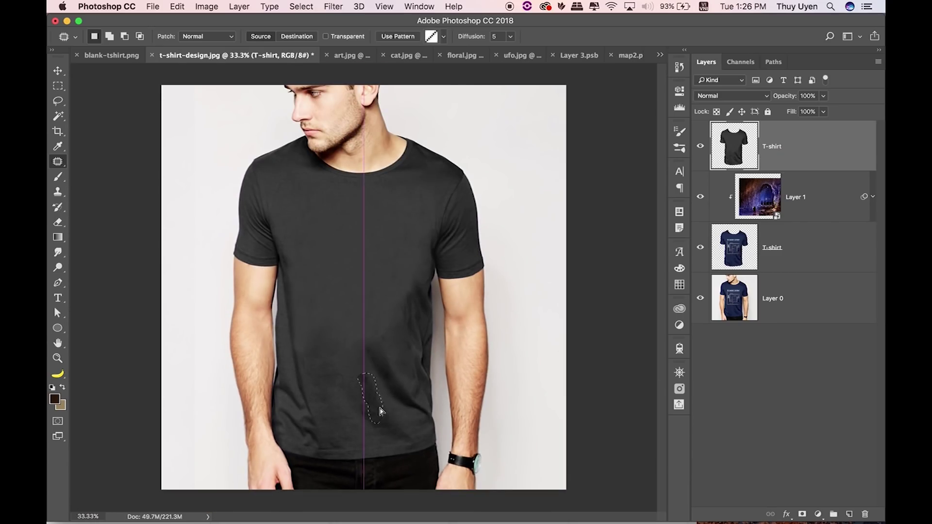
left_click_drag(381, 412, 403, 418)
key("super+d")
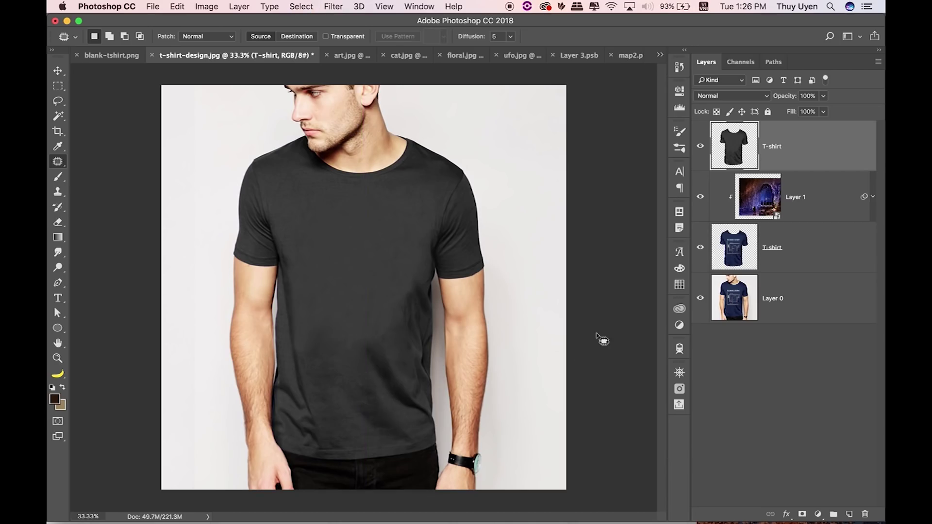
key("v")
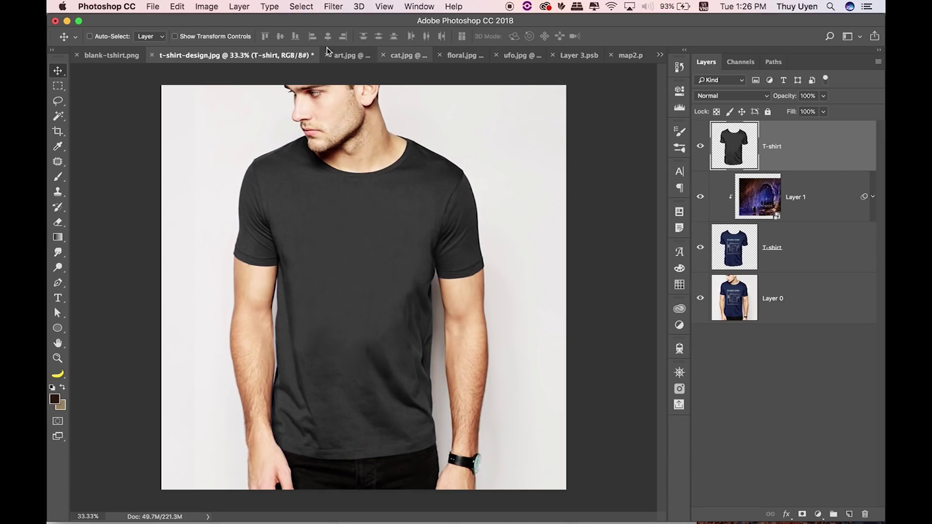
- Apply Levels to the gray shirt layer with inputs 12, 1.00 and 67
key("super+l")
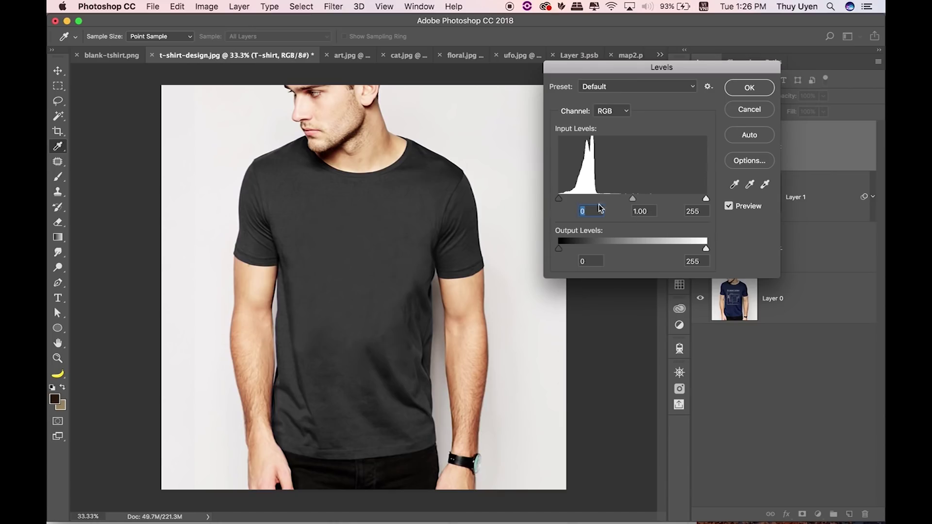
left_click_drag(558, 198, 579, 199)
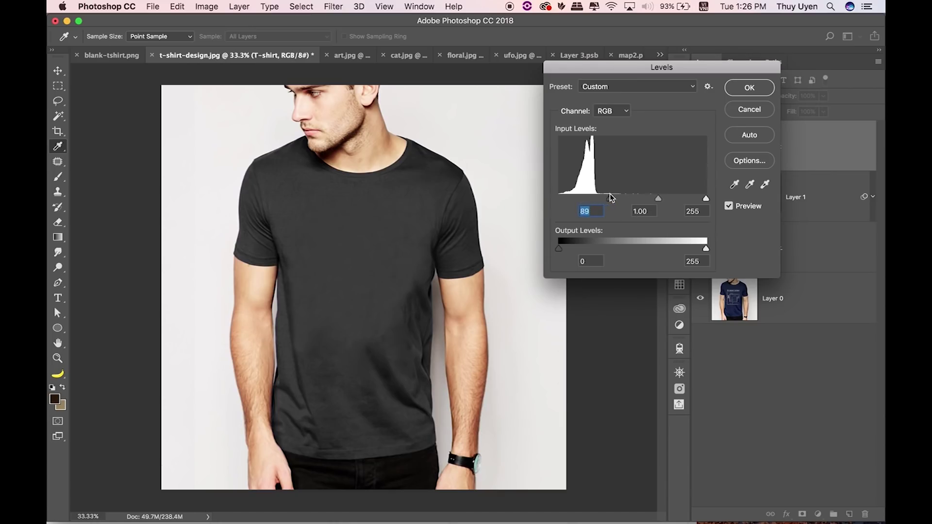
left_click_drag(611, 200, 572, 203)
left_click_drag(703, 200, 617, 198)
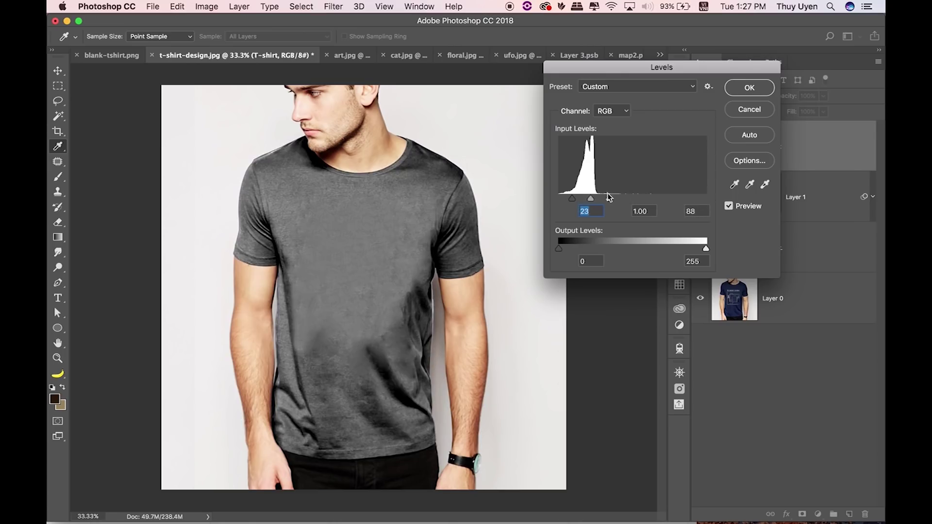
left_click_drag(609, 196, 601, 196)
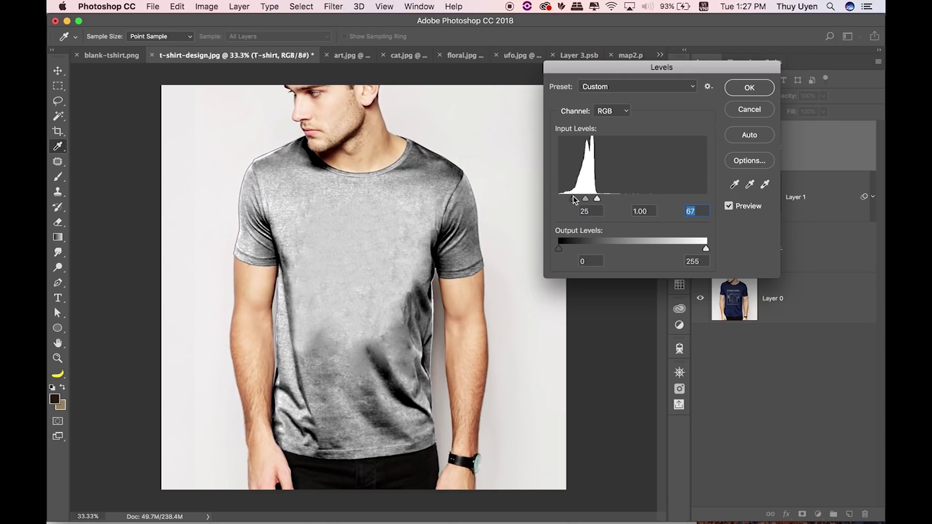
left_click_drag(571, 199, 565, 199)
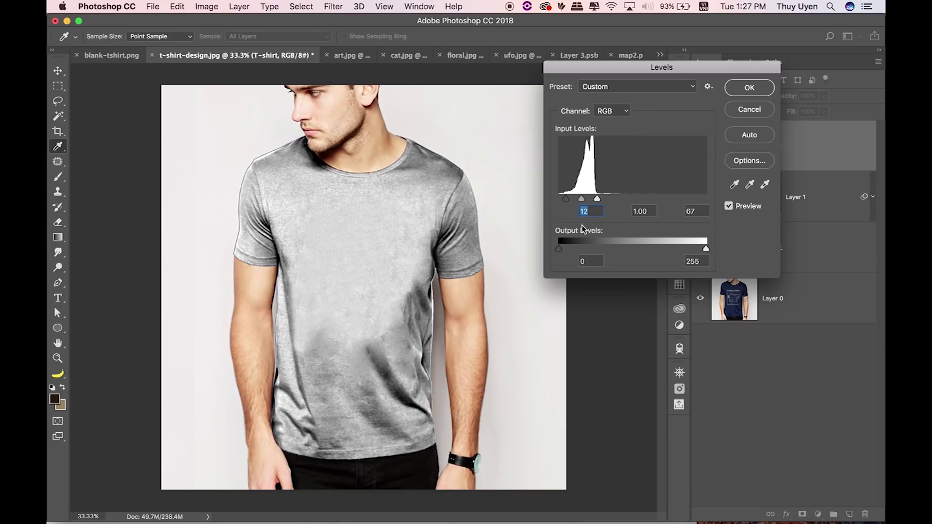
left_click_drag(569, 201, 567, 199)
left_click(749, 88)
- Set the shirt layer to Multiply and toggle its visibility to compare the shading
left_click(725, 96)
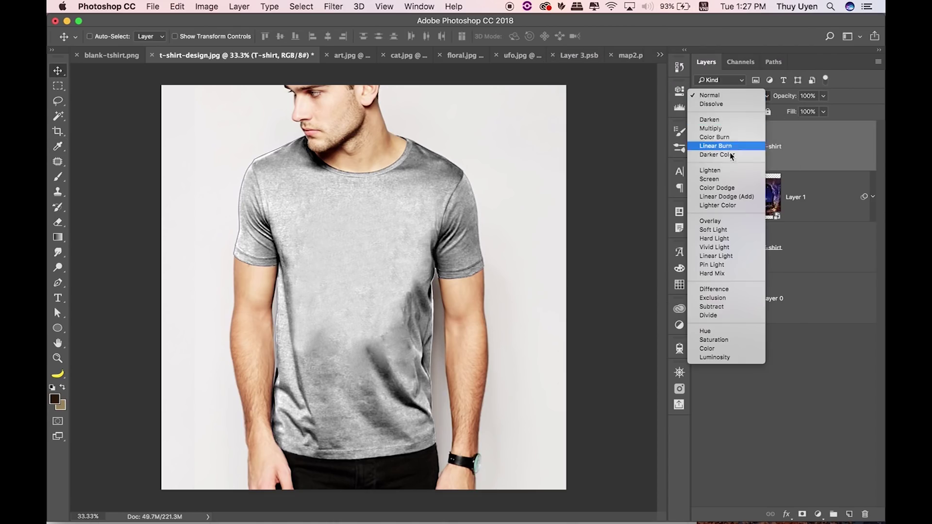
left_click(726, 129)
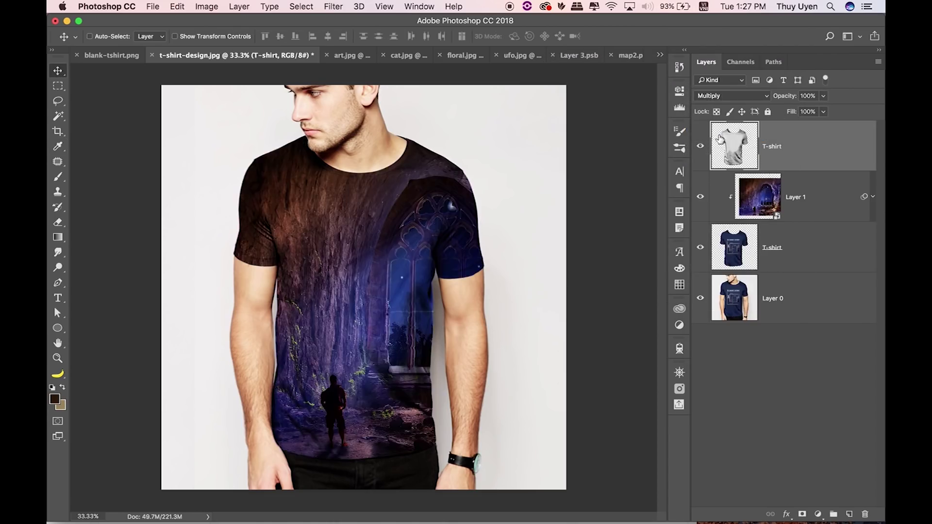
left_click(700, 146)
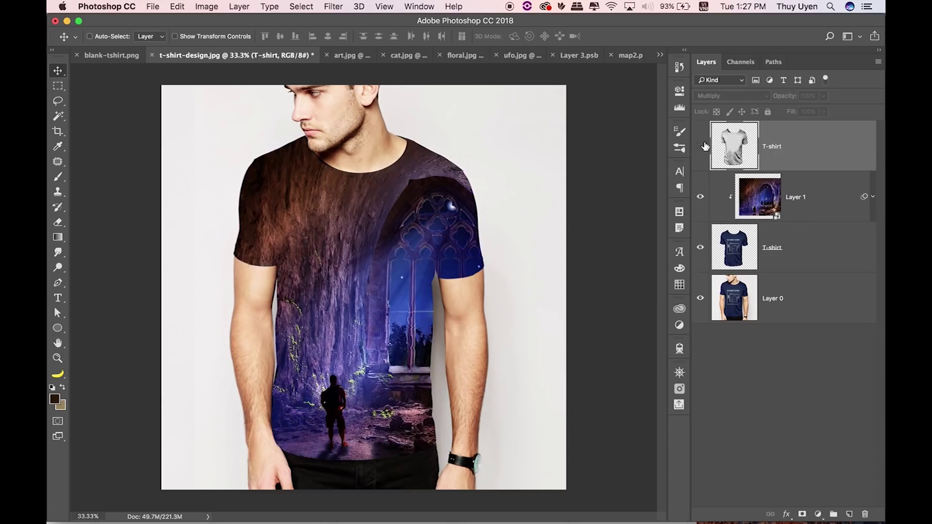
left_click(700, 146)
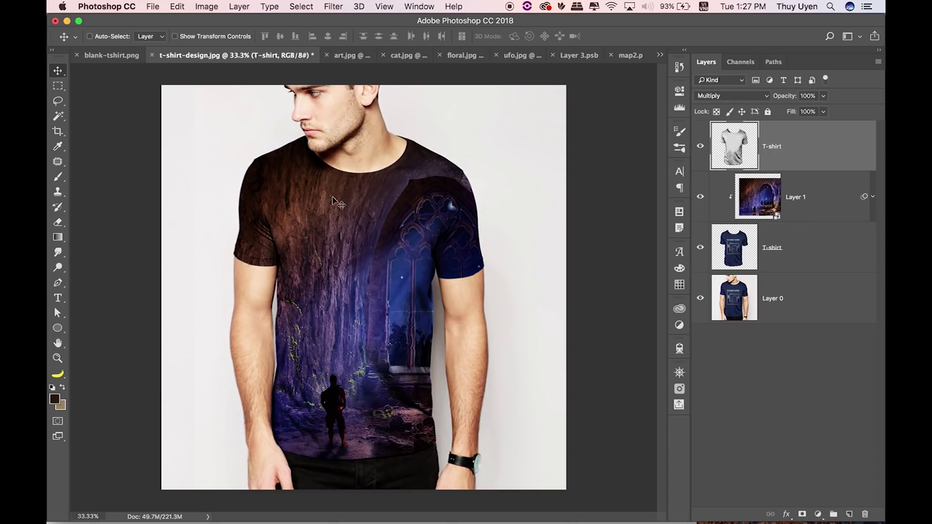
scroll(295, 231, "up", 2)
scroll(297, 223, "up", 2)
scroll(291, 228, "up", 2)
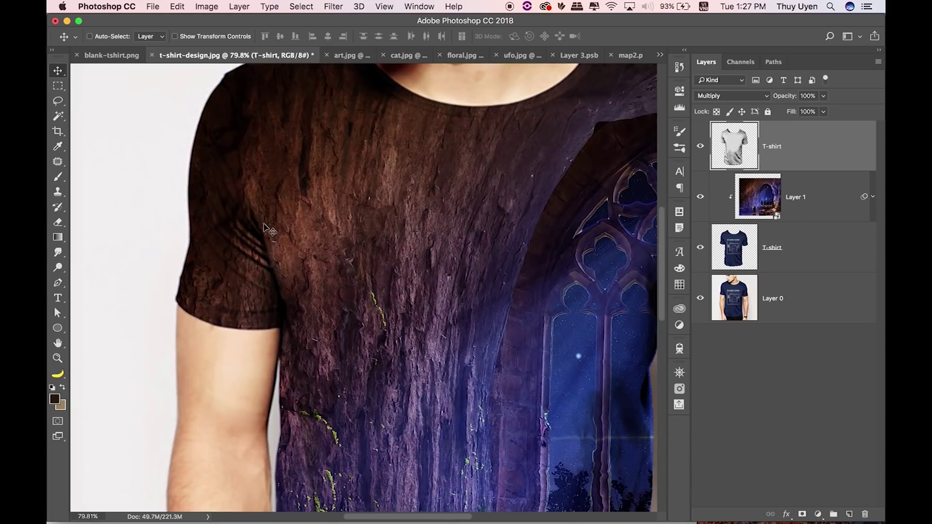
left_click(700, 148)
left_click(700, 148)
left_click(699, 148)
- Zoom out and clip the T-shirt layer to Layer 1
key("super+minus")
key("super+minus")
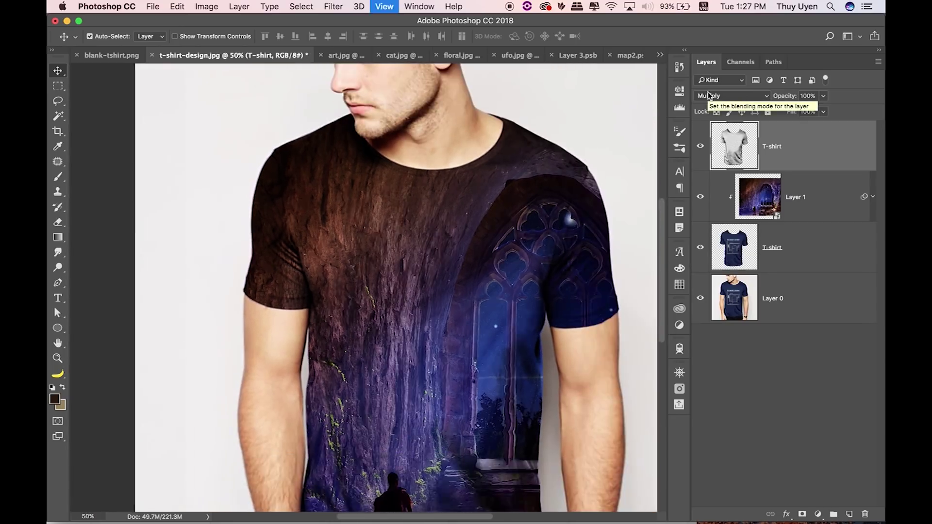
key("super+minus")
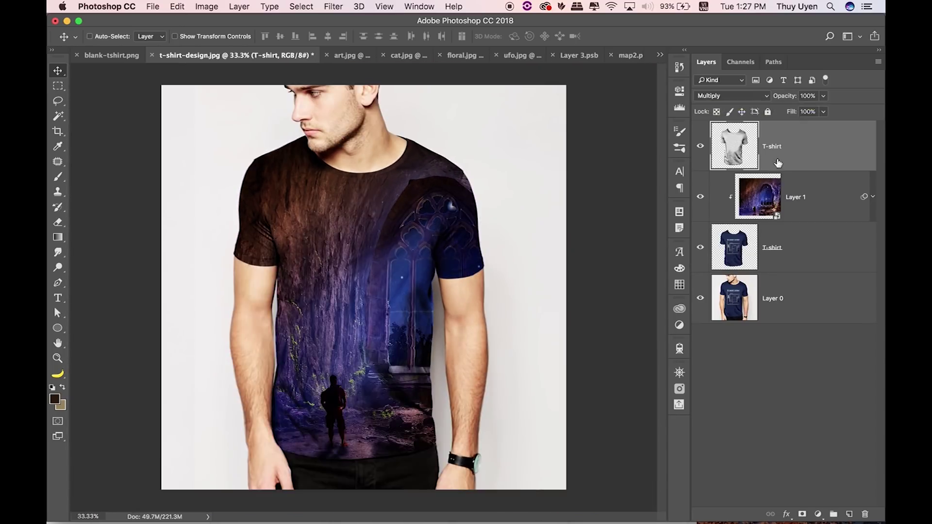
left_click(809, 167, "alt")
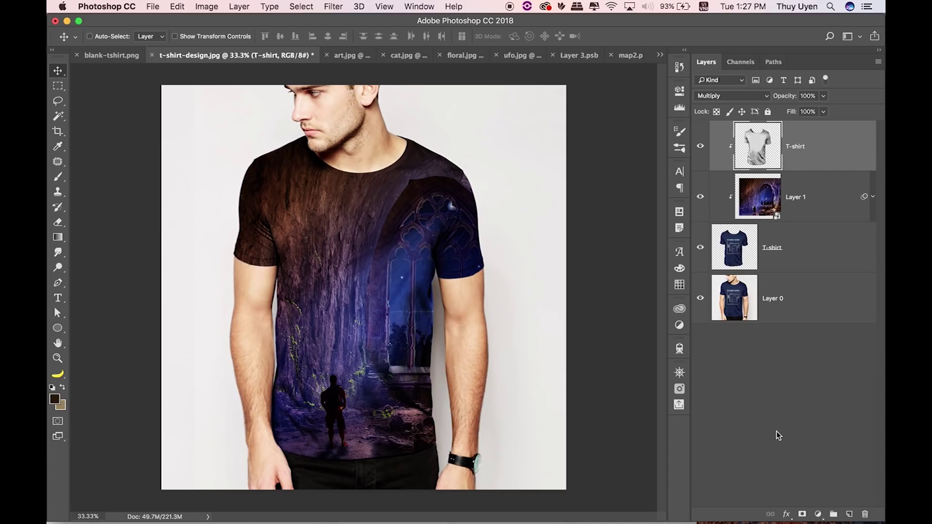
- Add a Levels adjustment clipped to the shirt layers, with inputs 12, 1.00 and 154
left_click(817, 514)
left_click(809, 338)
left_click(832, 167, "alt")
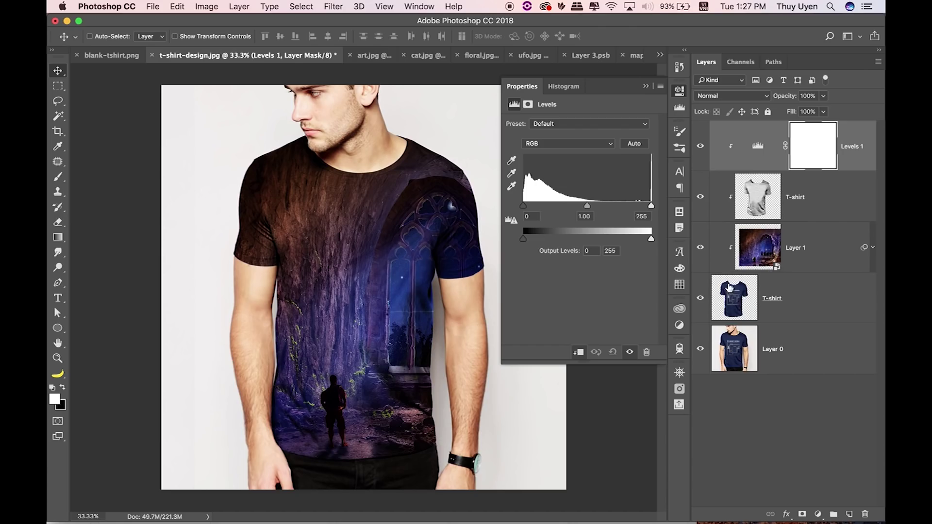
mouse_move(524, 207)
left_mouse_down()
mouse_move(540, 206)
mouse_move(529, 209)
left_mouse_up()
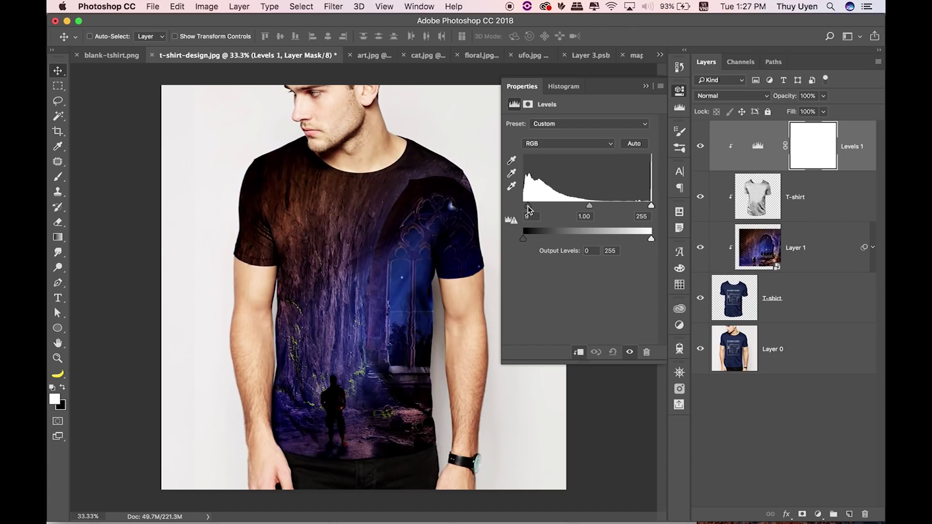
left_click_drag(651, 206, 601, 206)
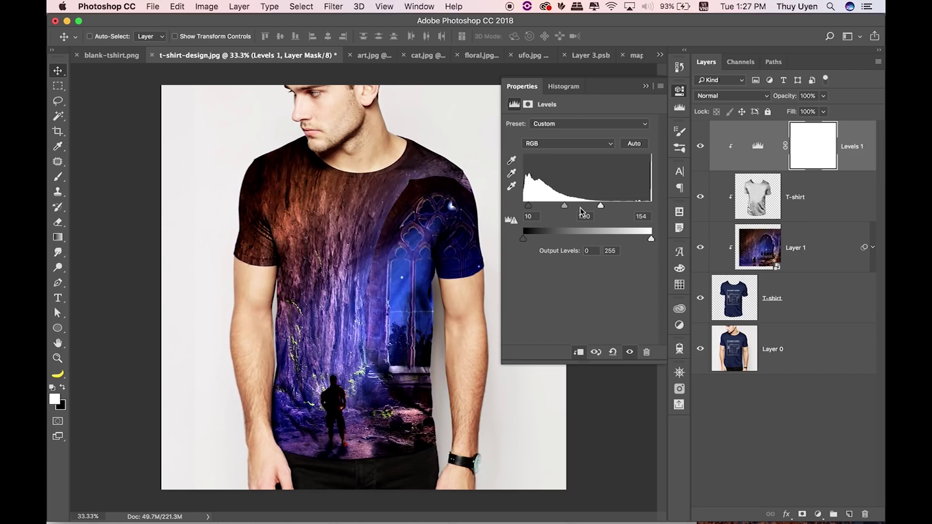
left_click_drag(596, 206, 601, 206)
left_click(646, 87)
- Toggle Levels 1, T-shirt and Layer 1 visibility to compare, then select Layer 1
key("ctrl+minus")
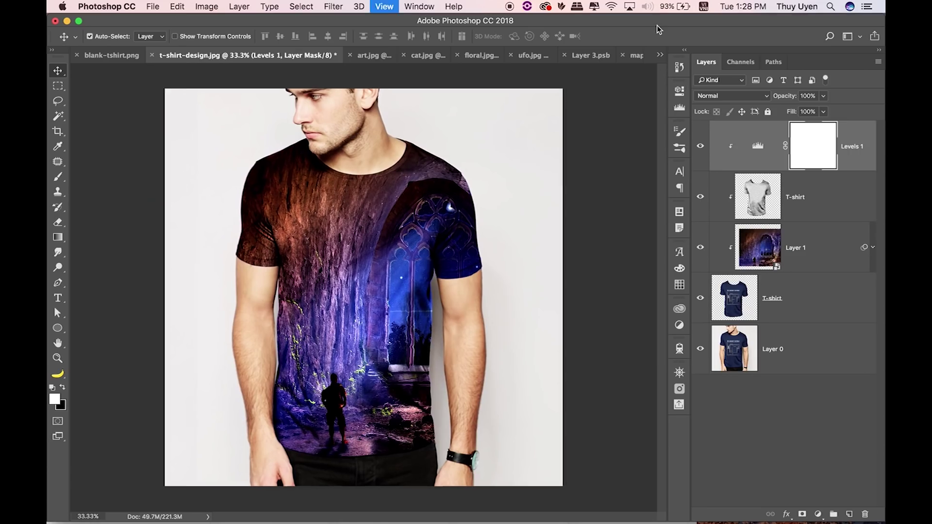
left_click_drag(371, 208, 383, 212)
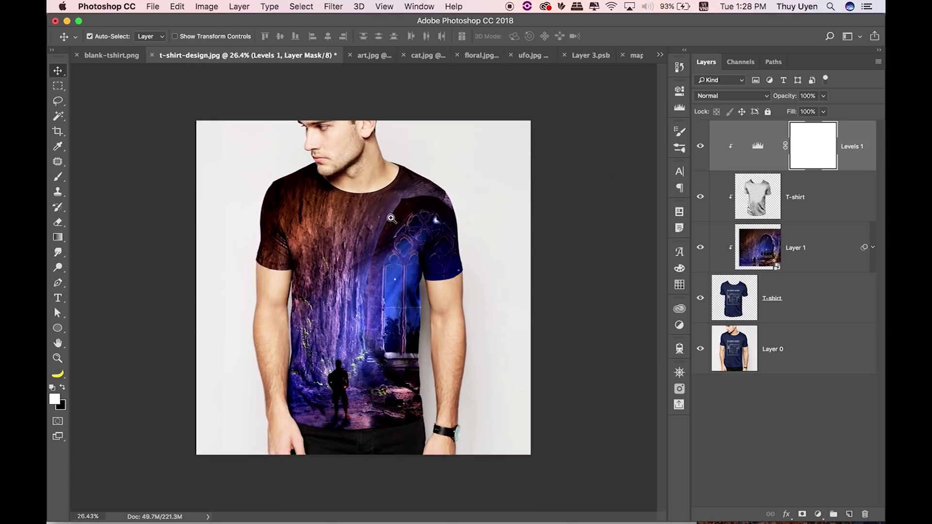
left_click_drag(401, 248, 406, 223)
left_click(702, 147)
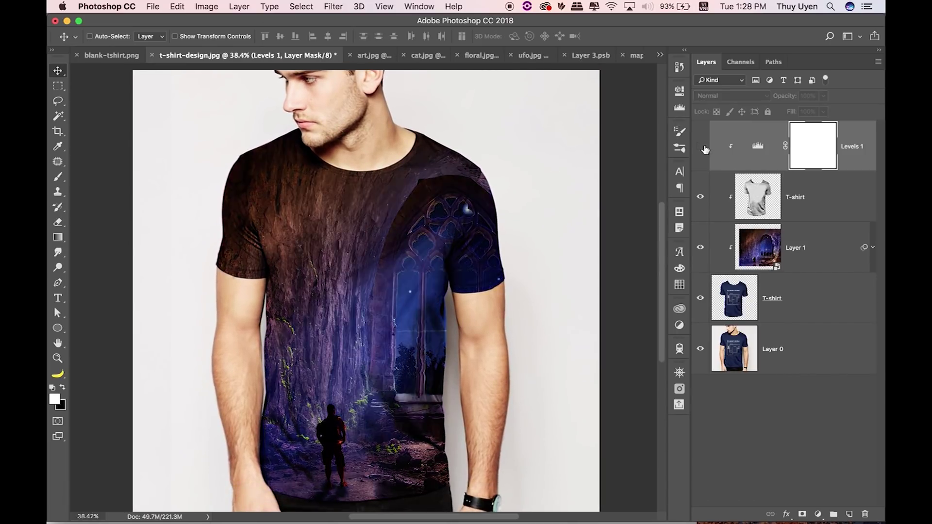
left_click(702, 147)
left_click_drag(702, 150, 697, 236)
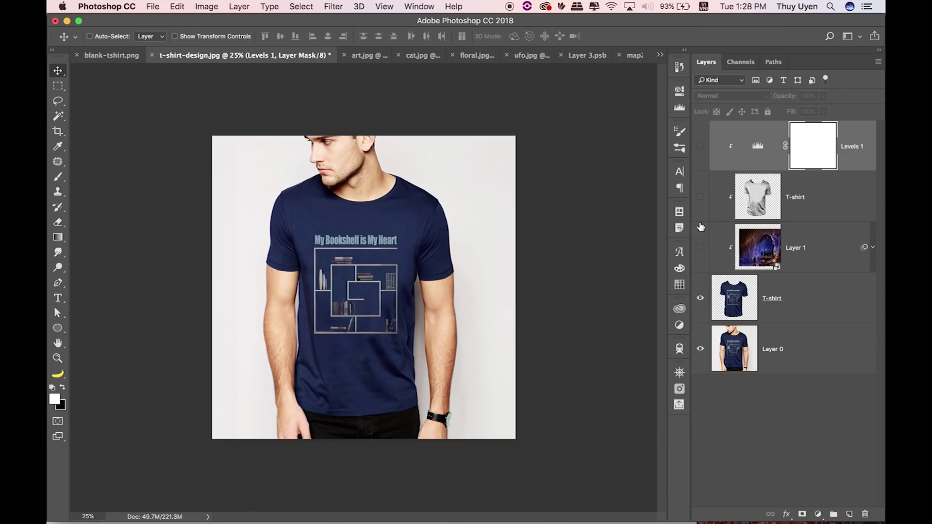
left_click_drag(702, 164, 702, 146)
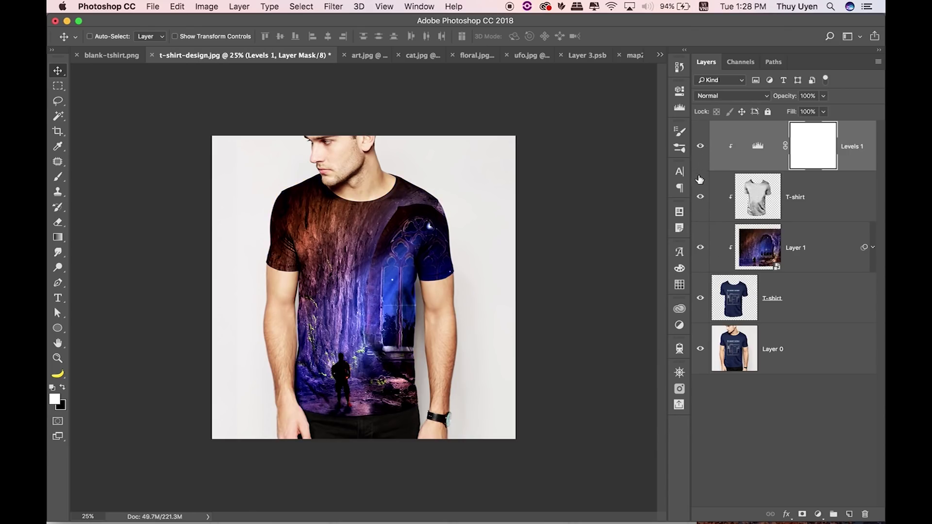
left_click(752, 249)
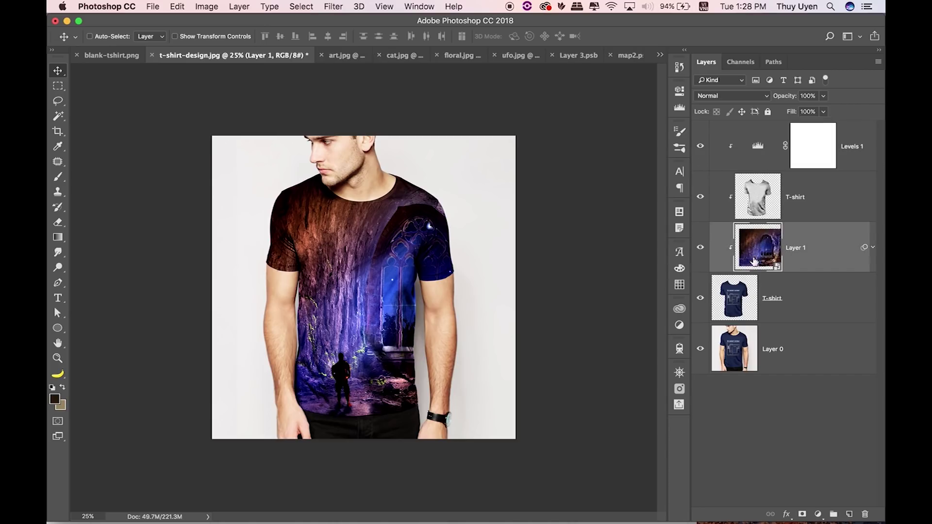
- Open Layer 1's smart object and paste the art.jpg ink art into it
double_click(765, 251)
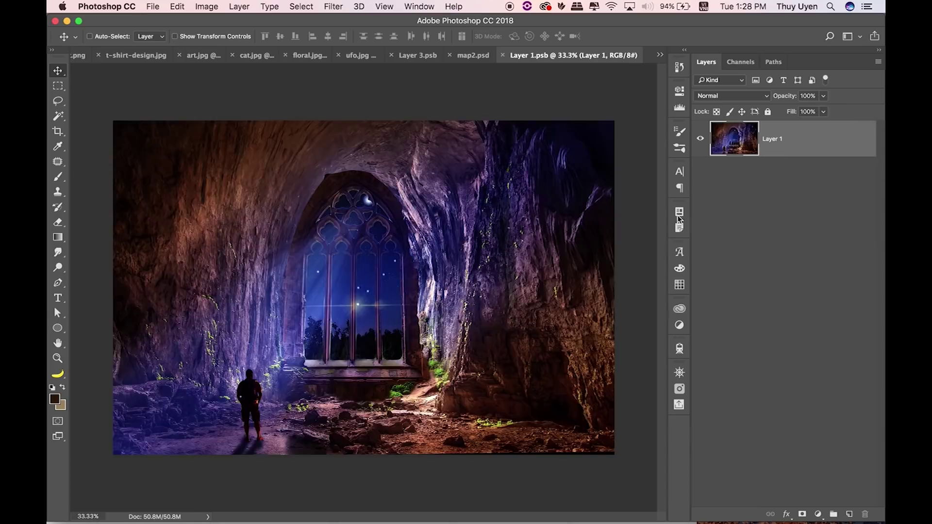
left_click(200, 55)
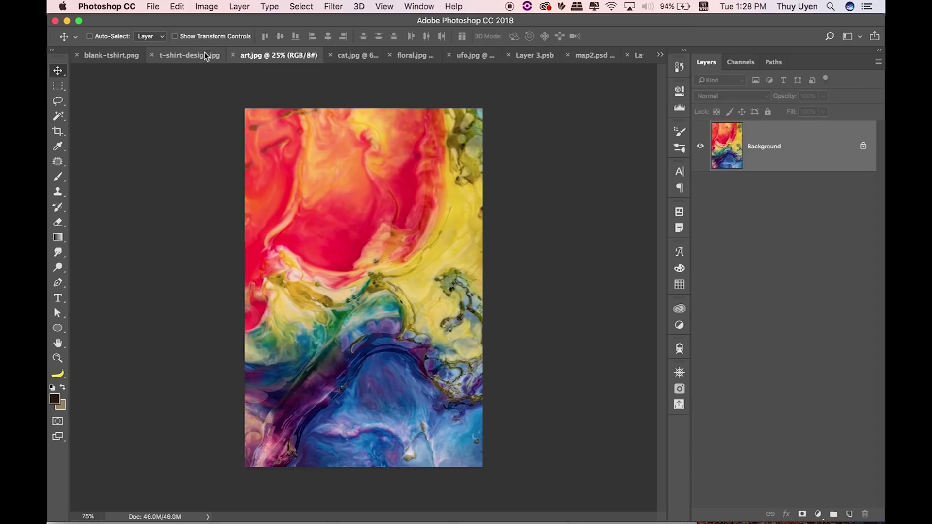
key("ctrl+a")
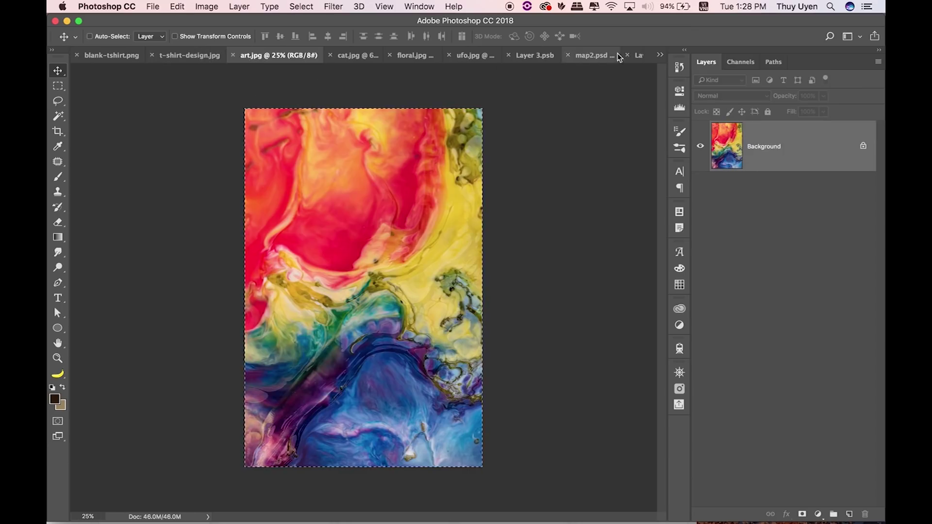
left_click(639, 57)
key("ctrl+v")
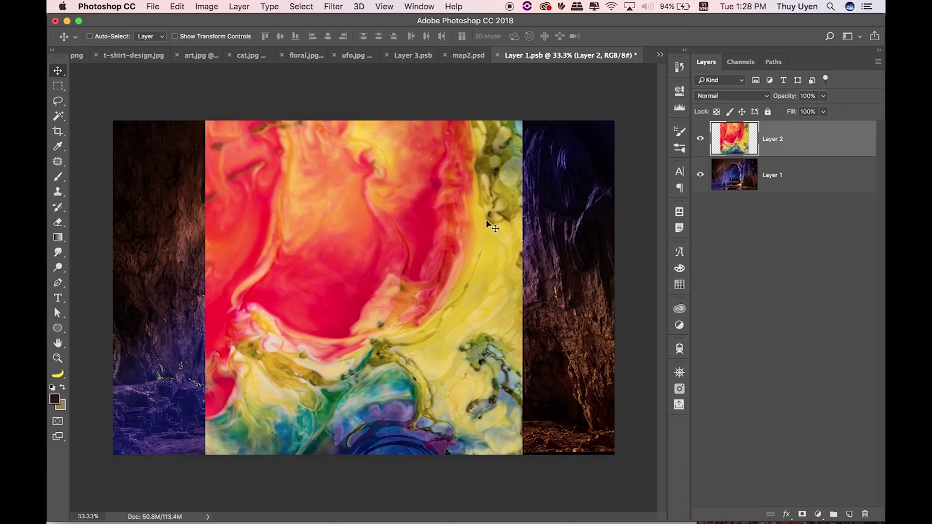
- Scale the ink art to about 70%, hide the cave layer and save the smart object
left_click_drag(459, 234, 427, 213)
key("ctrl+t")
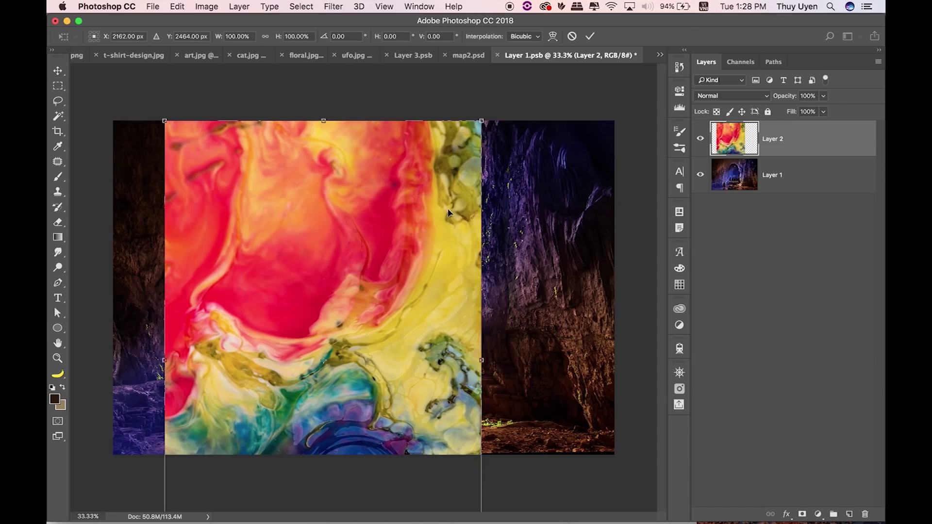
scroll(471, 356, "down", 2)
left_click_drag(445, 515, 386, 403)
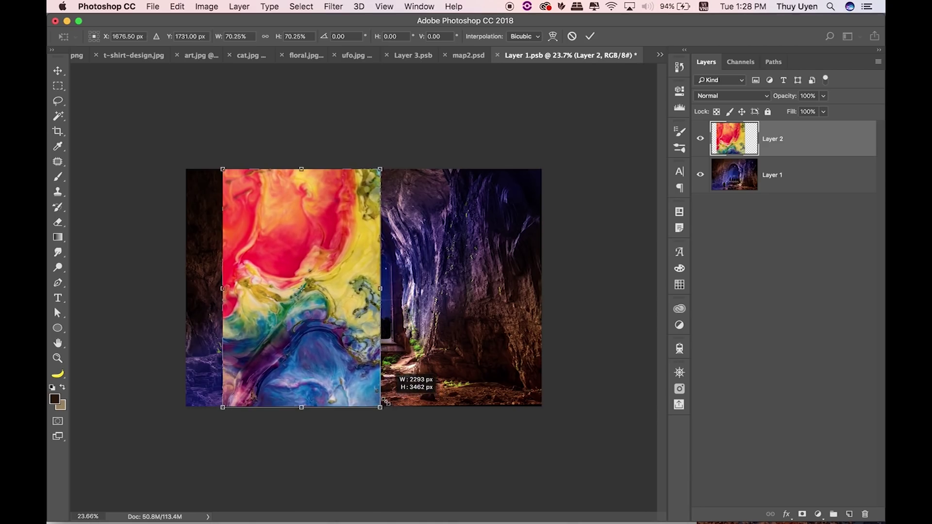
left_click_drag(386, 402, 381, 408)
key("Return")
left_click(699, 175)
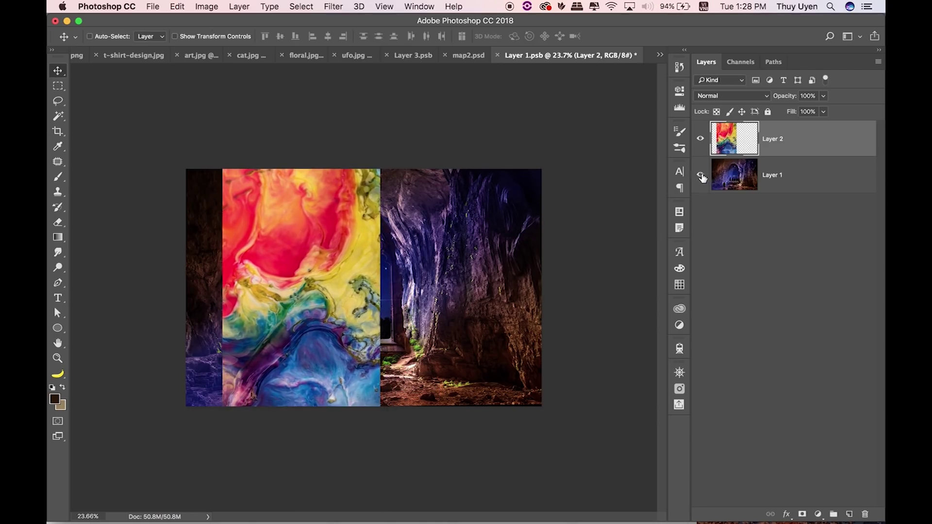
key("cmd+s")
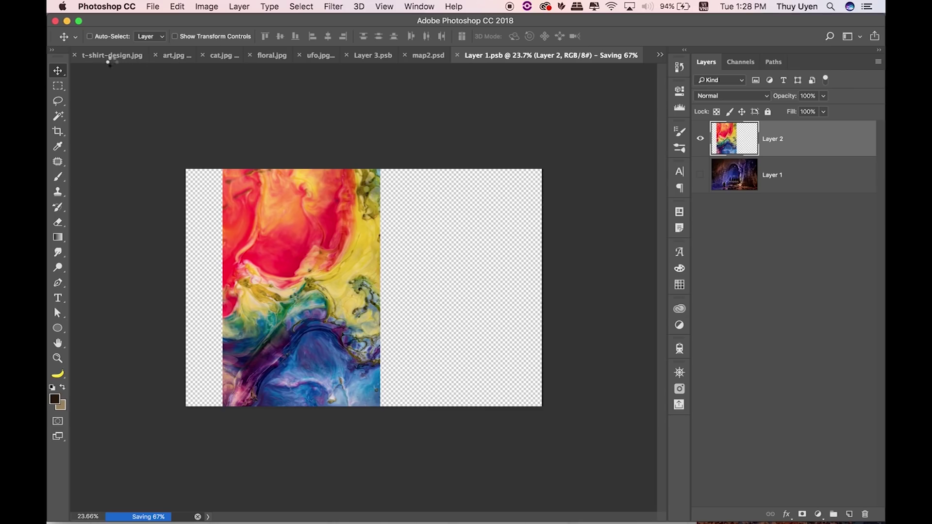
left_click(138, 56)
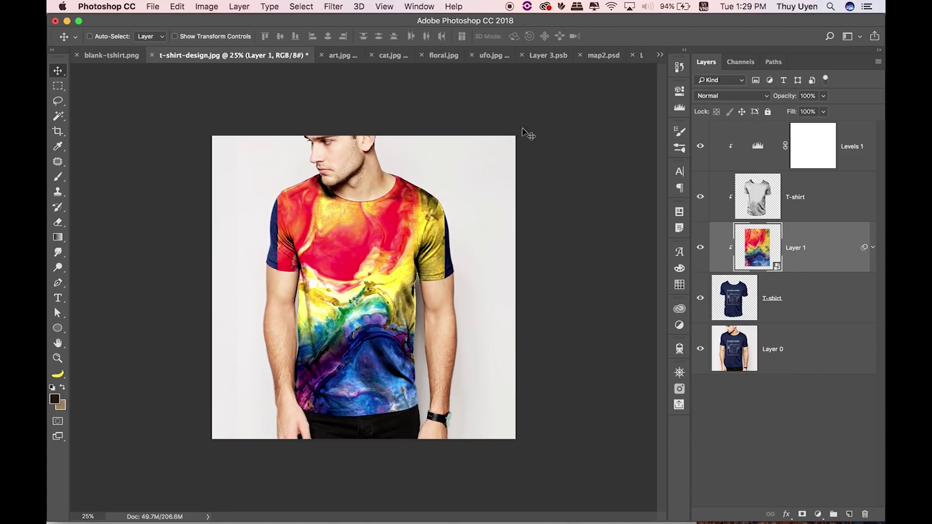
- Stretch the ink art wider in Layer 1.psb and save the smart object
left_click(659, 55)
left_click(699, 144)
key("ctrl+t")
left_click_drag(382, 166, 395, 148)
key("Return")
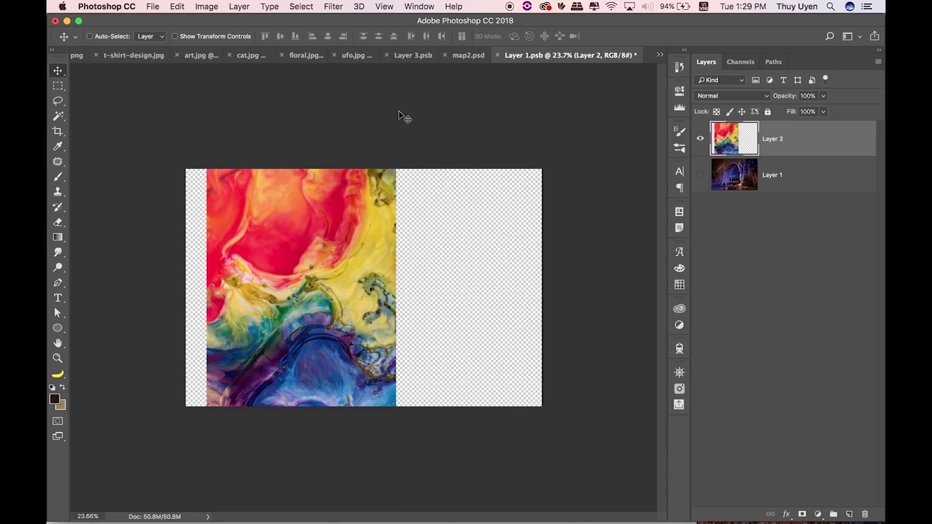
key("ctrl+s")
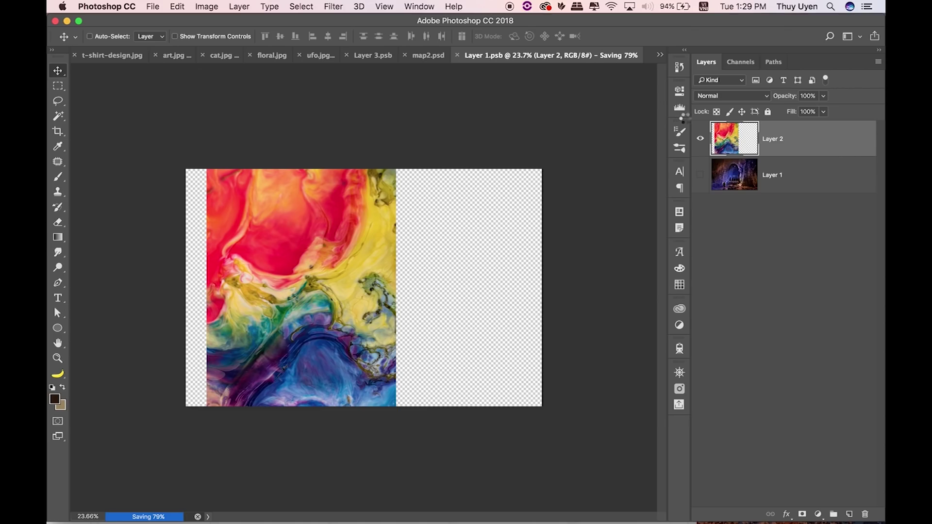
left_click(134, 56)
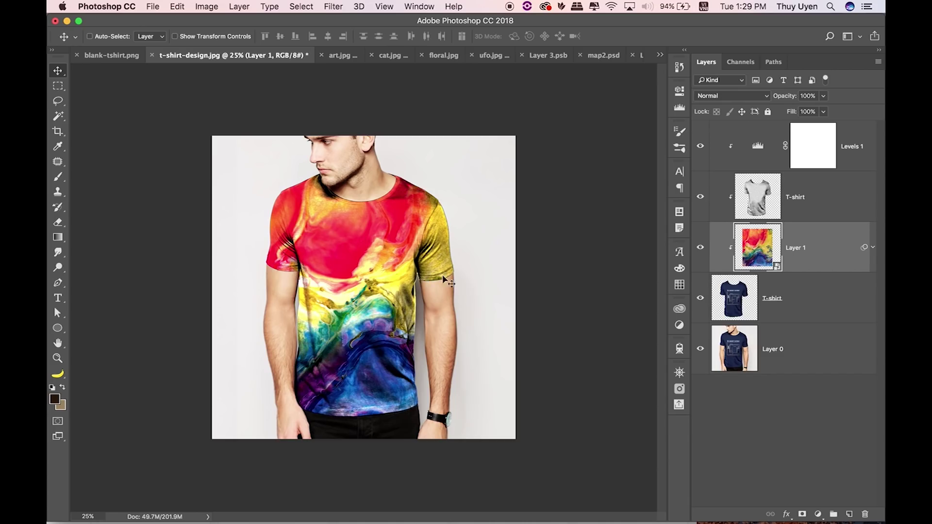
- Zoom into the mockup and toggle the design, shading and Levels layers to compare
left_click(447, 301, "ctrl")
left_click_drag(446, 302, 449, 308)
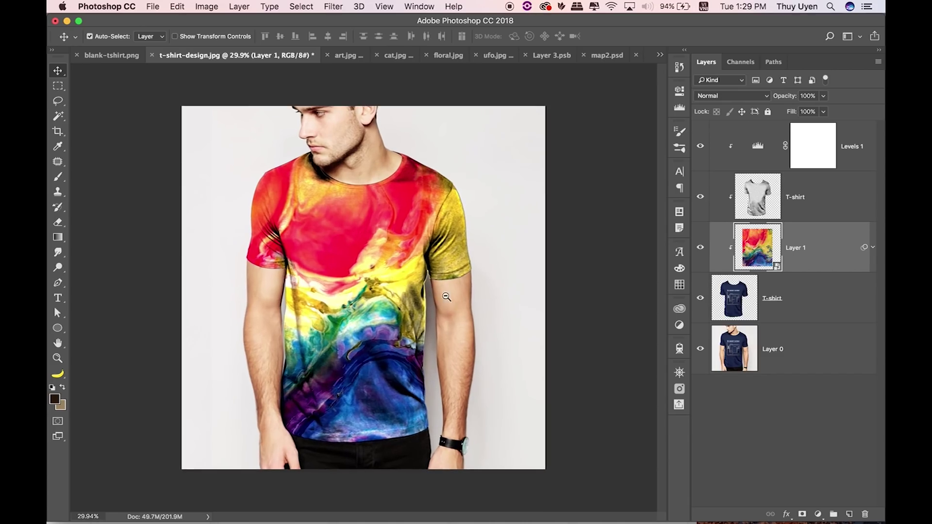
left_click(700, 248)
left_click(700, 196)
left_click(700, 197)
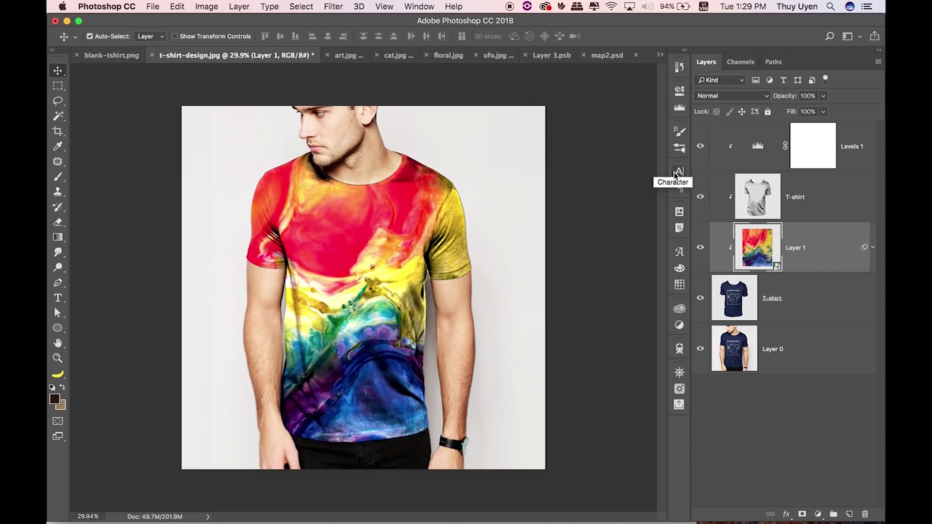
key("super+equal")
key("super+equal")
key("super+minus")
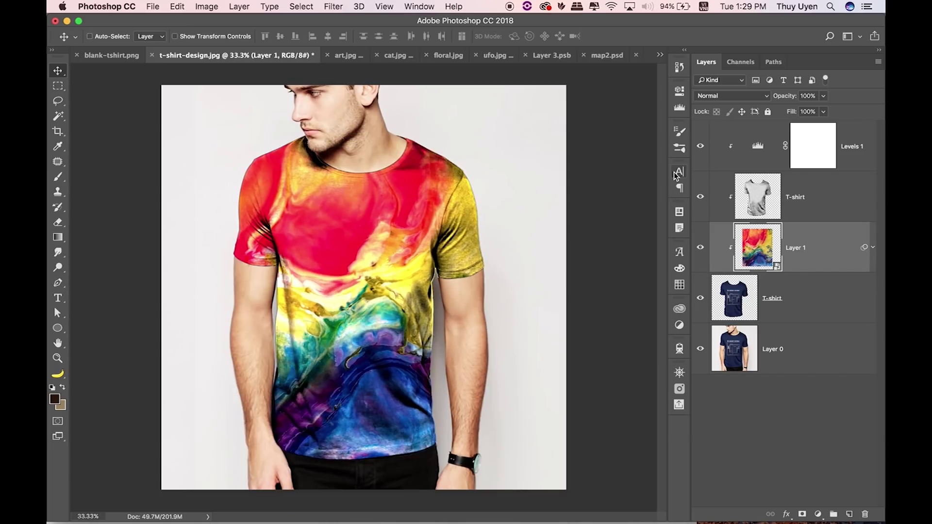
left_click(700, 147)
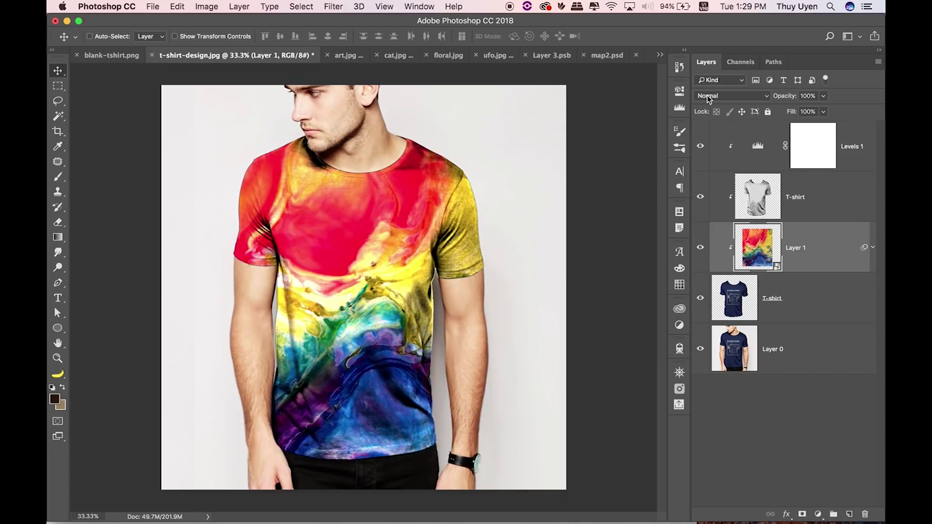